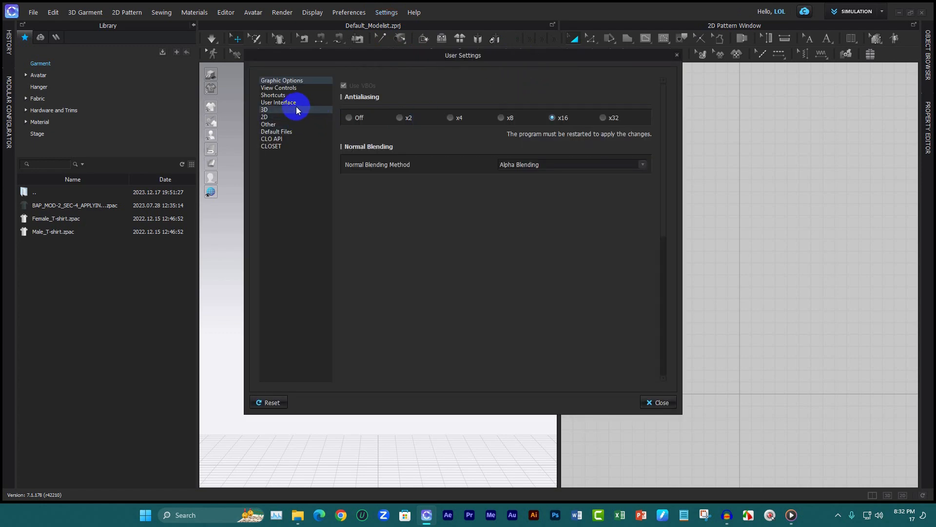
Review the 3D, 2D, Other and User Interface categories in User Settings, then close the dialog.
{"action": "left_click", "coordinate": [280, 110]}
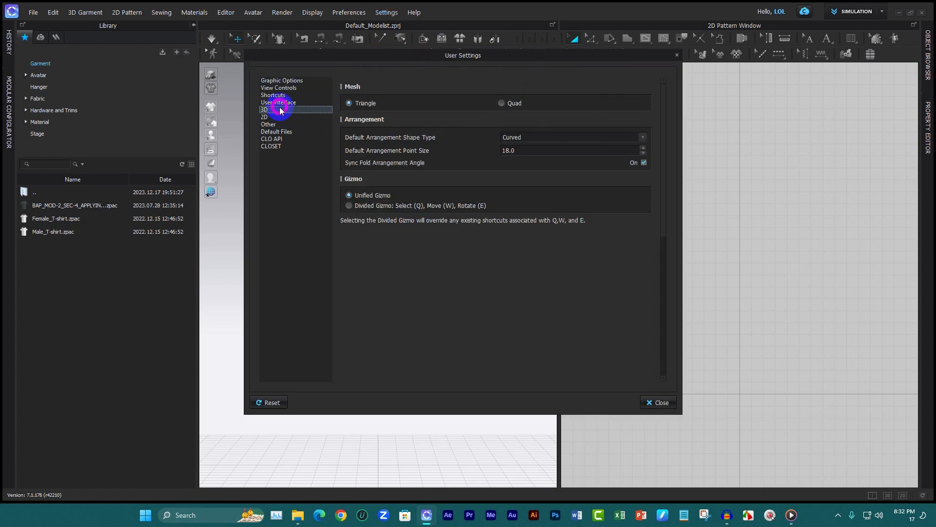
{"action": "left_click", "coordinate": [271, 125]}
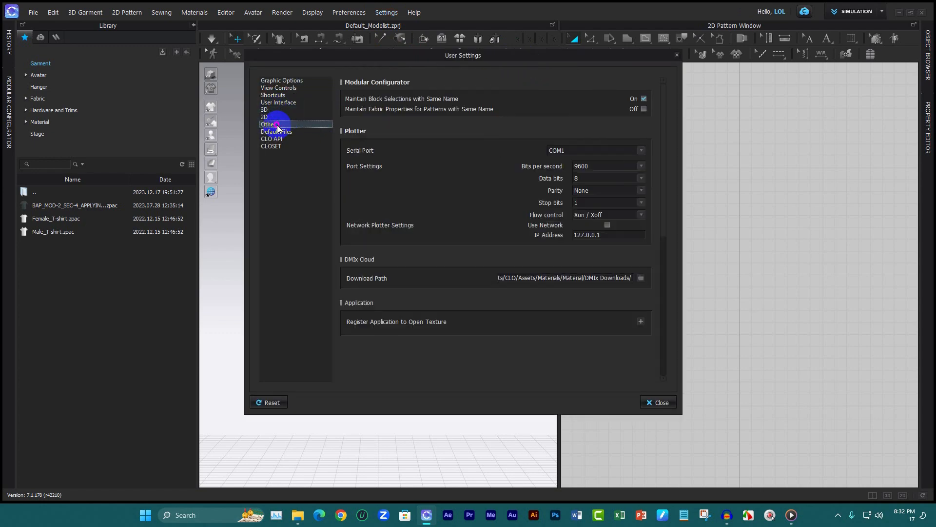
{"action": "left_click", "coordinate": [275, 119]}
{"action": "left_click", "coordinate": [281, 104]}
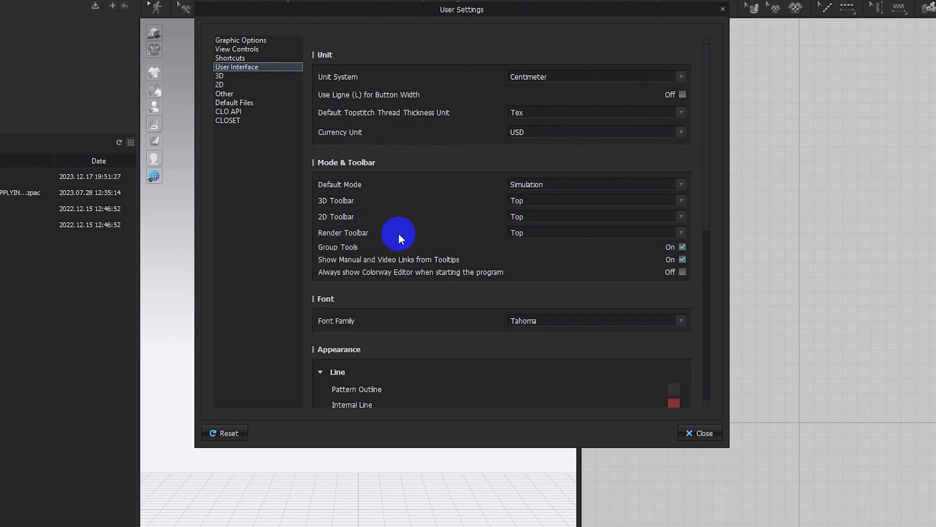
{"action": "left_click", "coordinate": [706, 437]}
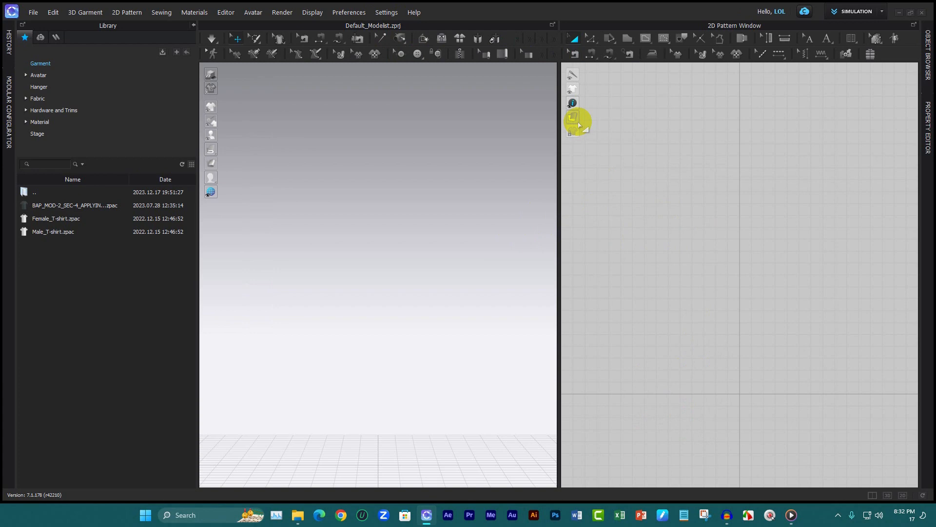
Collapse and reopen the Library, open the Modular Configurator beside it, and collapse both panels.
{"action": "left_click", "coordinate": [714, 37]}
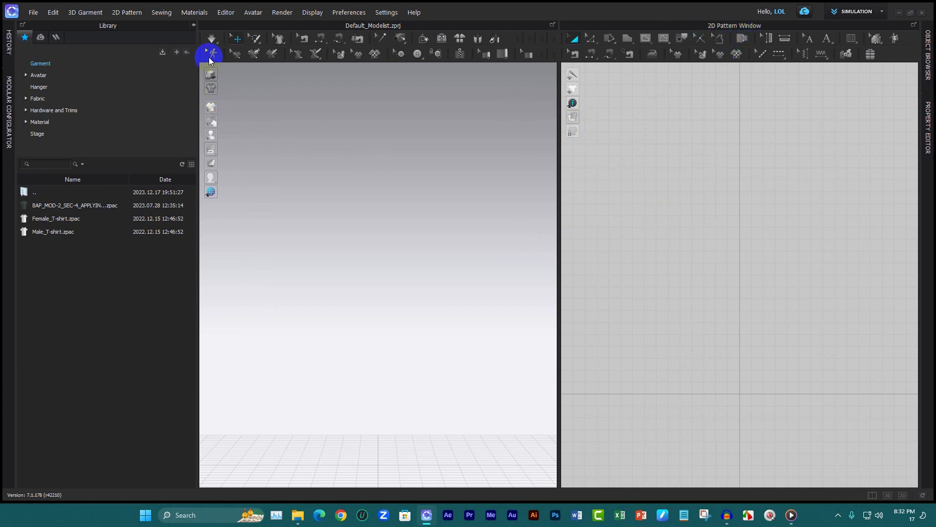
{"action": "left_click", "coordinate": [193, 25]}
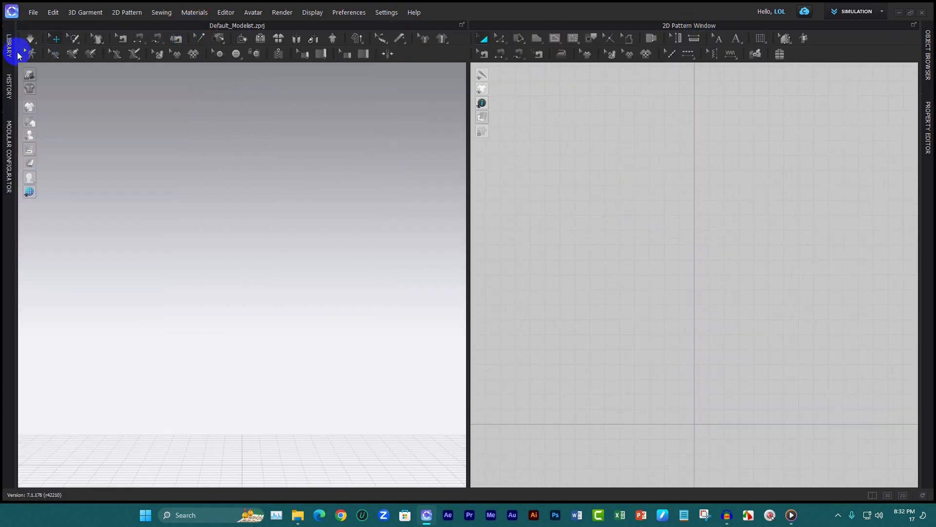
{"action": "left_click", "coordinate": [8, 39]}
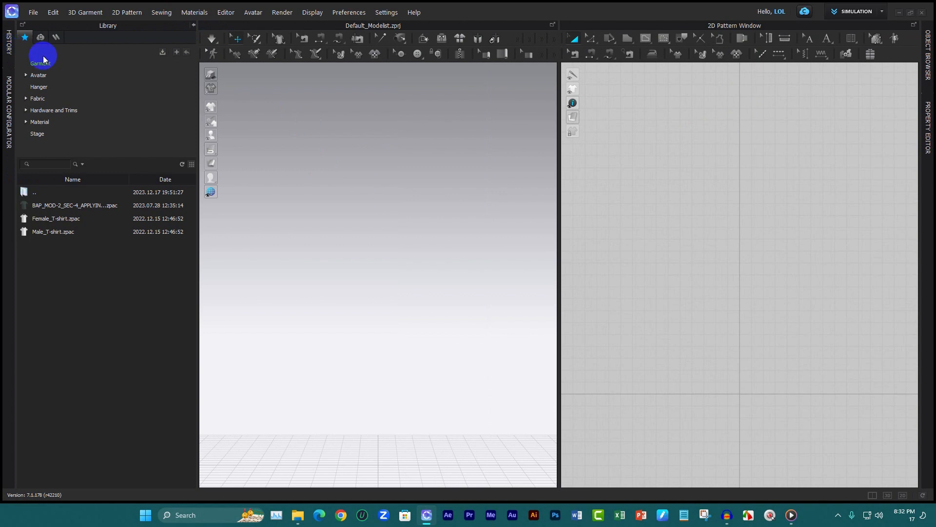
{"action": "left_click", "coordinate": [10, 91]}
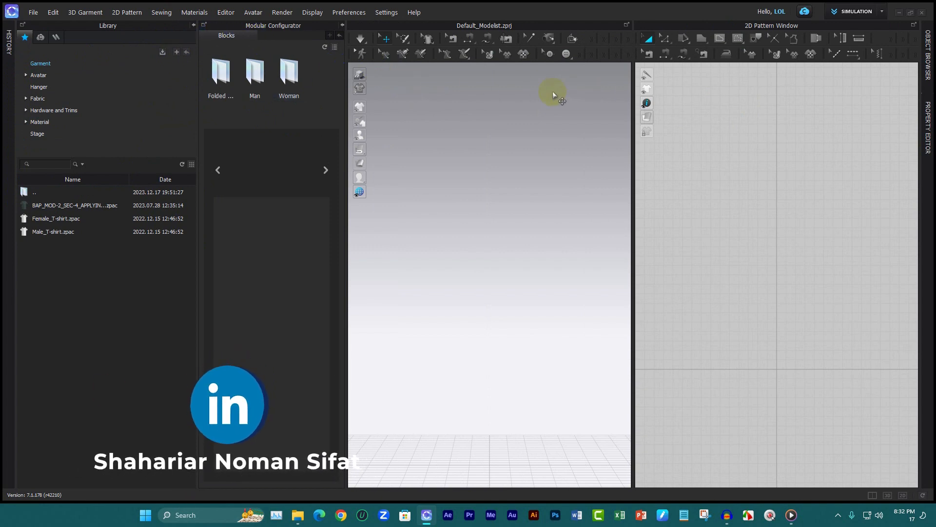
{"action": "left_click", "coordinate": [193, 24]}
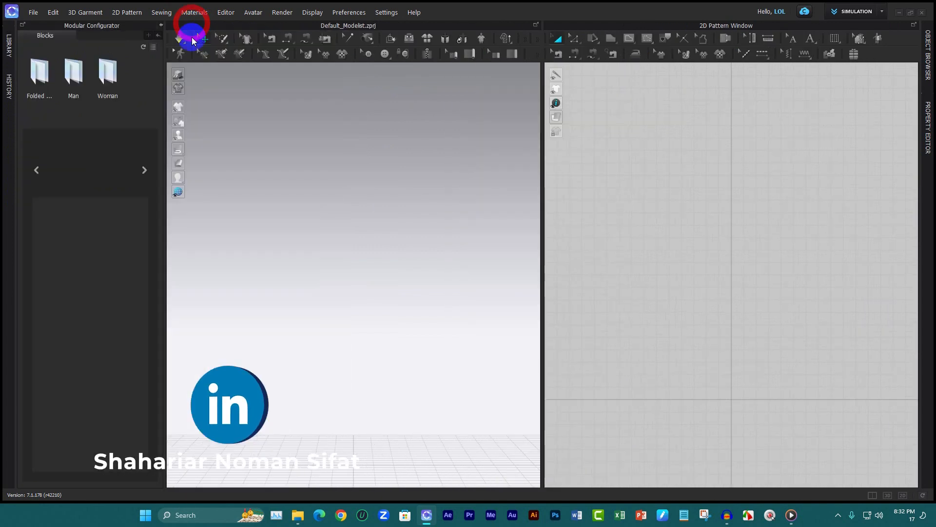
{"action": "left_click", "coordinate": [161, 25]}
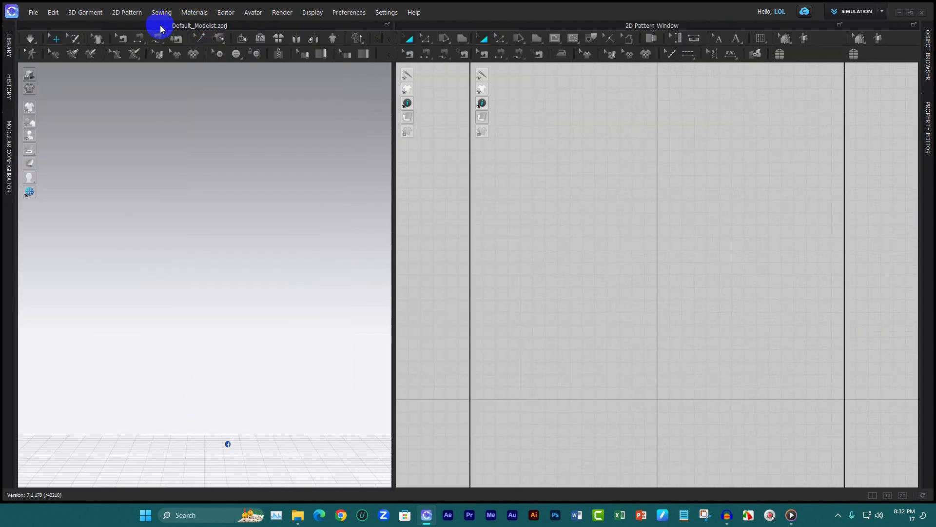
Expand the Object Browser and Property Editor panels, then collapse both of them again.
{"action": "left_click", "coordinate": [928, 39]}
{"action": "left_click", "coordinate": [928, 64]}
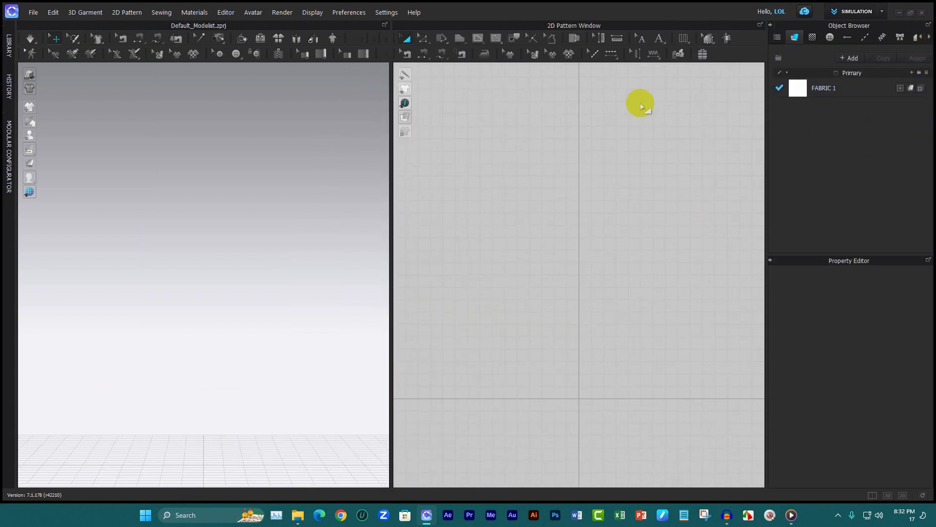
{"action": "left_click", "coordinate": [929, 260]}
{"action": "left_click", "coordinate": [929, 261]}
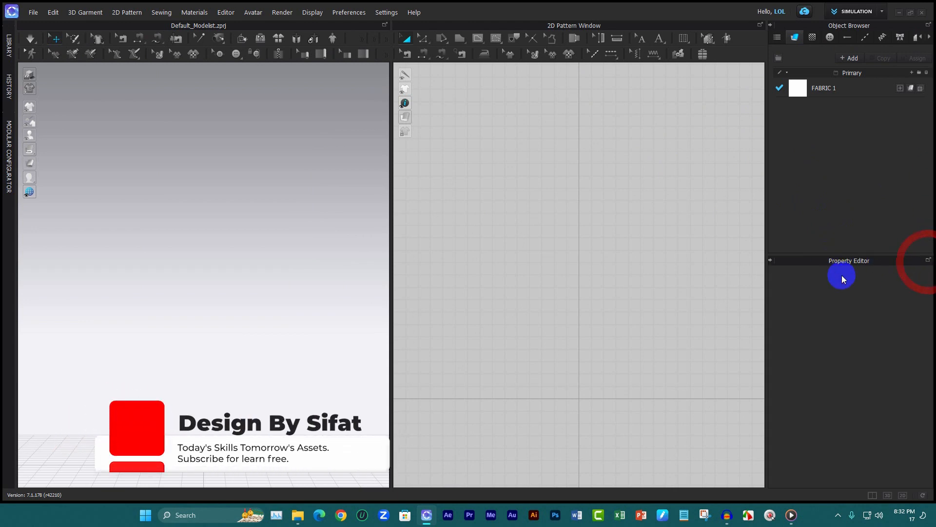
{"action": "left_click", "coordinate": [770, 259]}
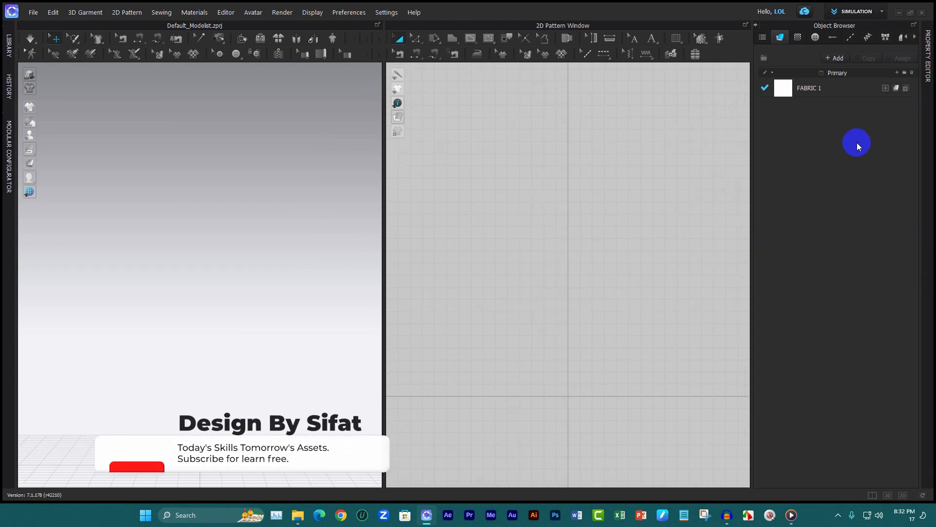
{"action": "left_click", "coordinate": [755, 25]}
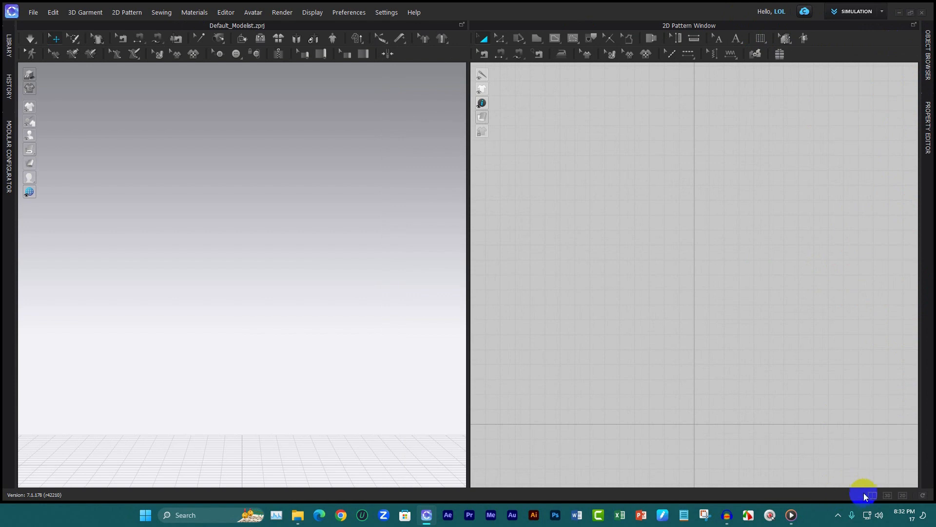
Switch the workspace through the 2D-only and 3D-only views and return to the split 3D/2D view.
{"action": "left_click", "coordinate": [902, 496]}
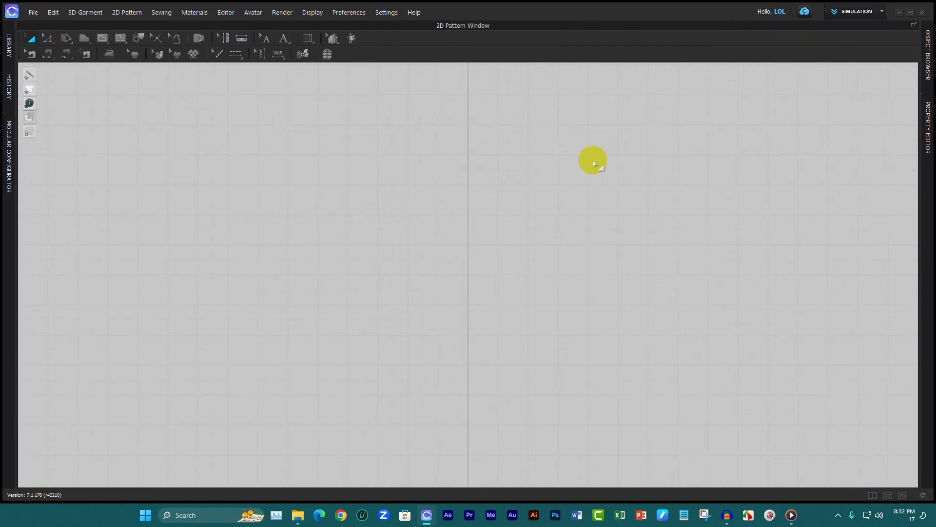
{"action": "left_click", "coordinate": [876, 496]}
{"action": "scroll", "coordinate": [668, 256], "scroll_direction": "down", "scroll_amount": 8}
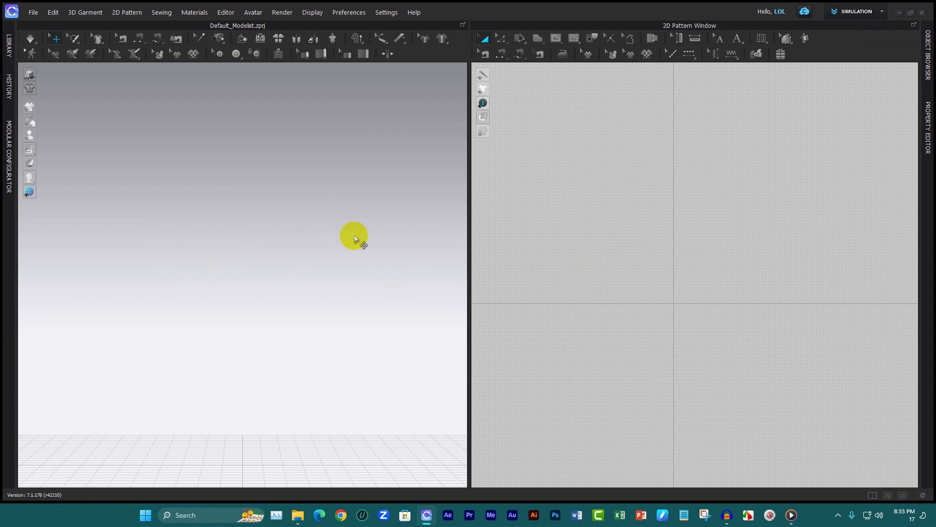
{"action": "left_click", "coordinate": [886, 495]}
{"action": "left_click", "coordinate": [904, 496]}
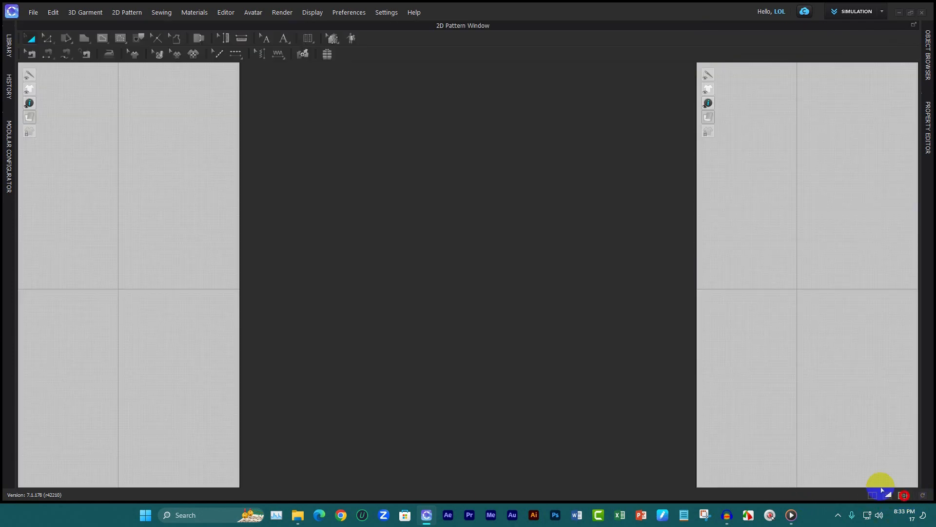
{"action": "left_click", "coordinate": [871, 495]}
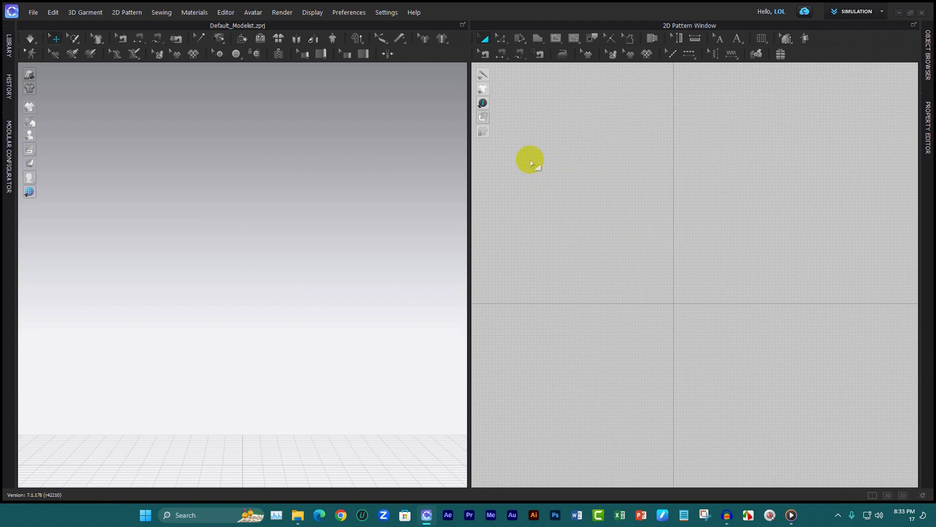
Open the Library and History panels, undock History over the 3D window, and expand the Object Browser.
{"action": "left_click", "coordinate": [8, 45]}
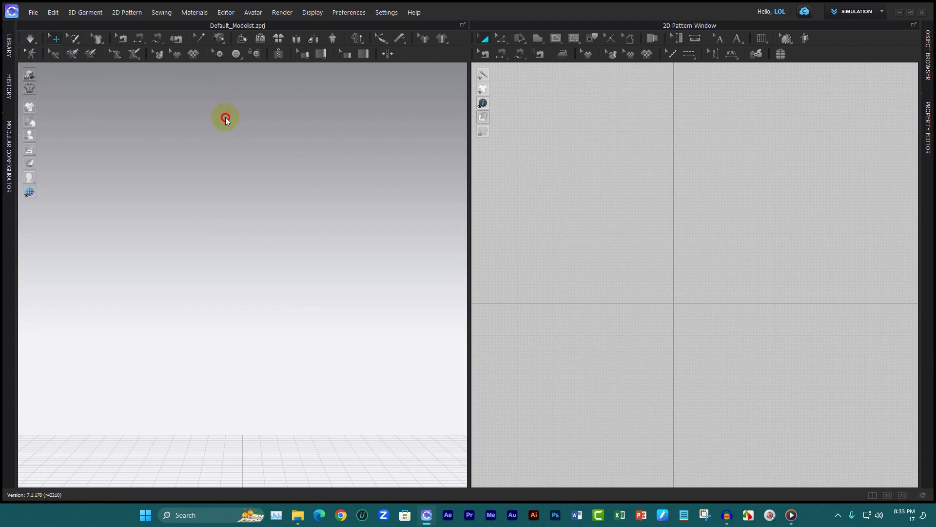
{"action": "left_click", "coordinate": [6, 39]}
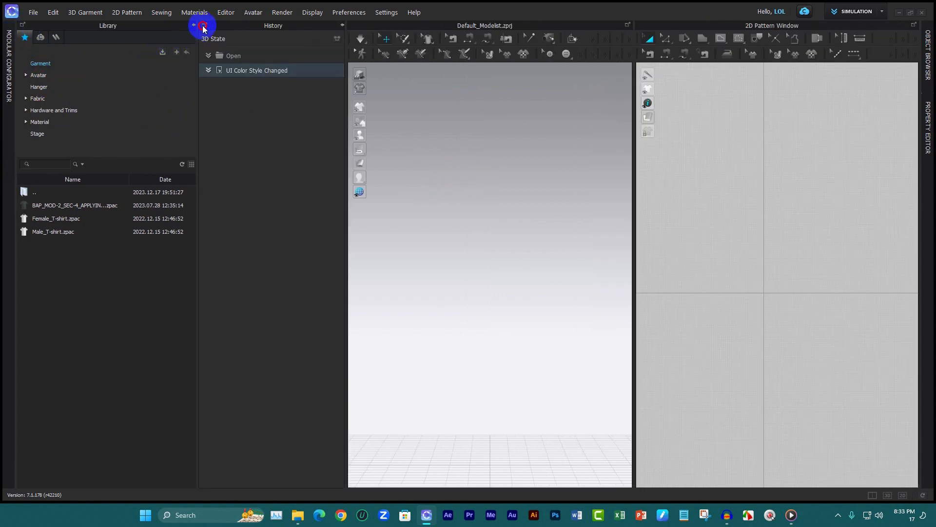
{"action": "left_click_drag", "start_coordinate": [282, 25], "coordinate": [498, 135]}
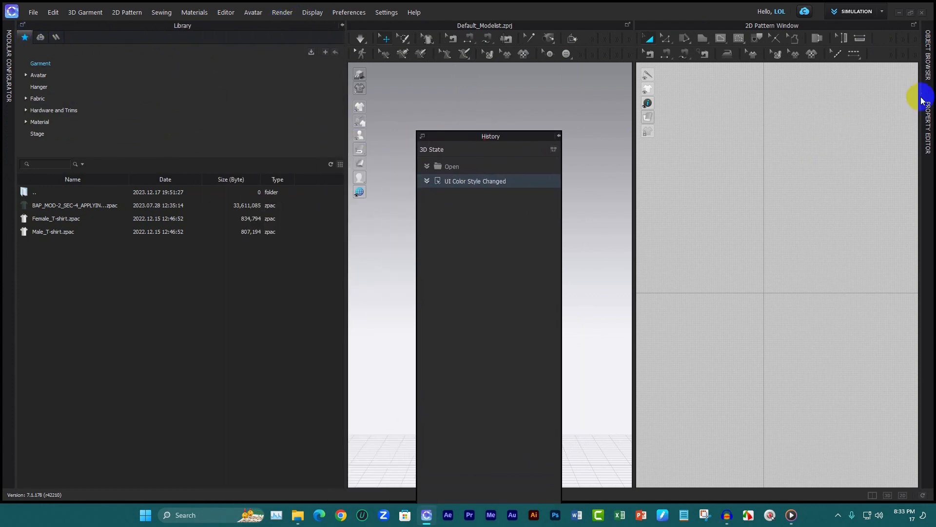
{"action": "left_click", "coordinate": [928, 55]}
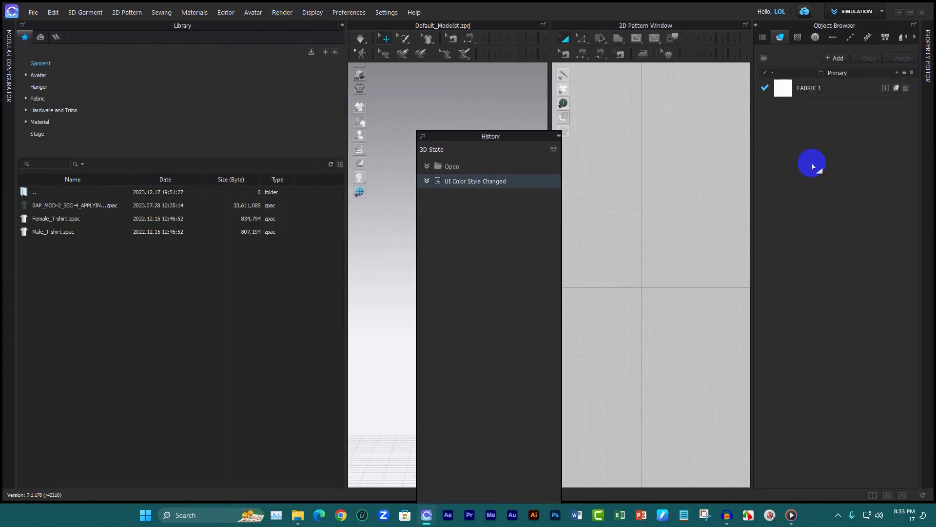
Reset the workspace to its default layout and open the History and Modular Configurator panels beside the Library.
{"action": "left_click", "coordinate": [923, 496]}
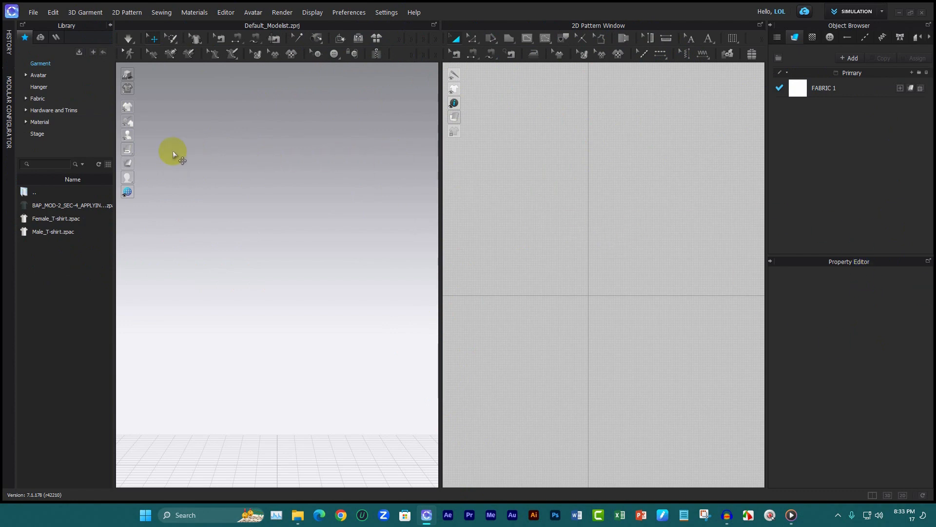
{"action": "left_click", "coordinate": [10, 43]}
{"action": "left_click", "coordinate": [8, 42]}
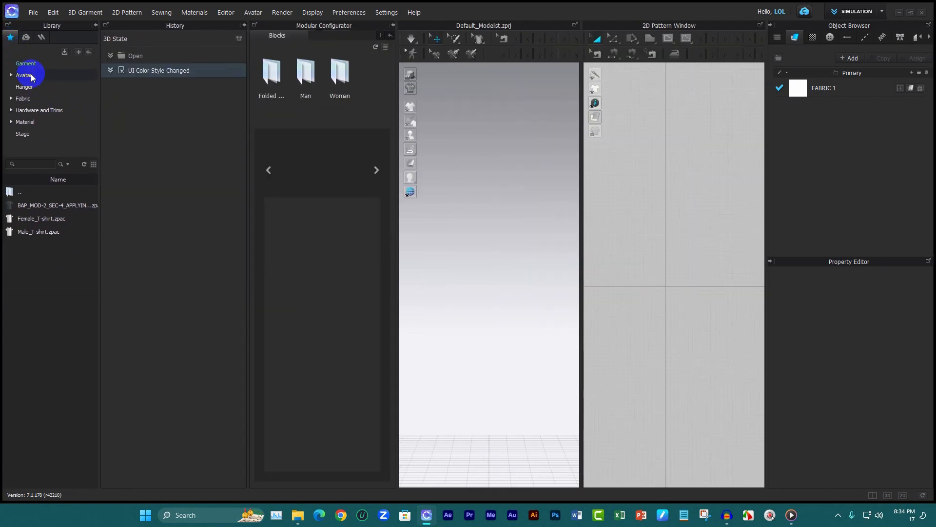
Collapse the Modular Configurator and browse the Library's Avatar category to open the Male_V2 folder.
{"action": "left_click", "coordinate": [12, 75]}
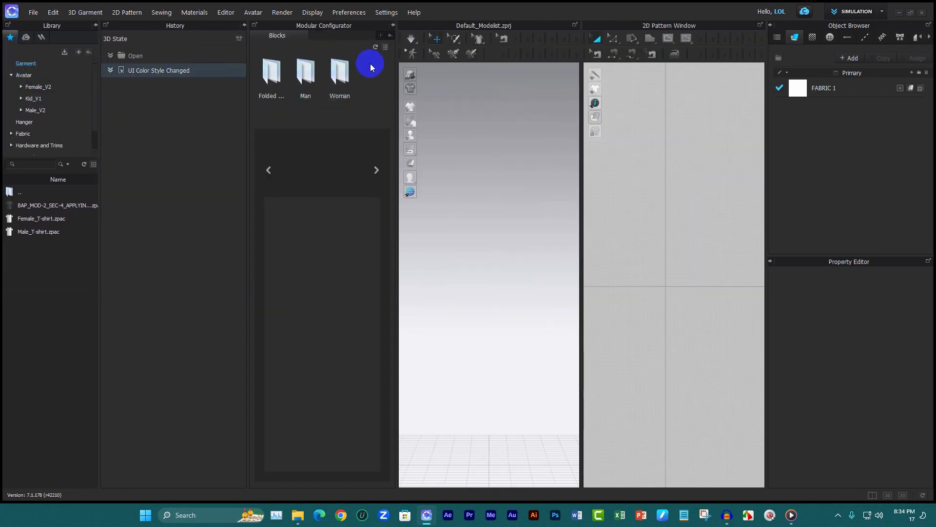
{"action": "left_click", "coordinate": [392, 25]}
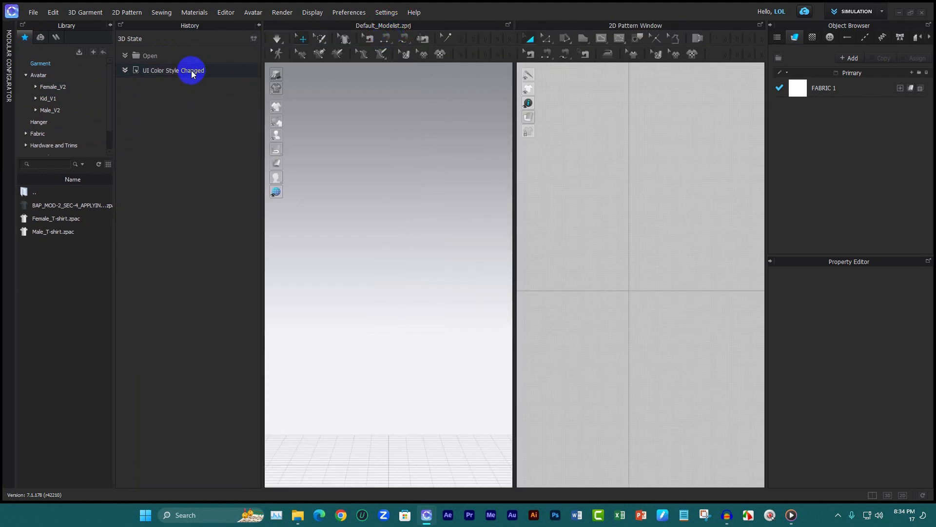
{"action": "left_click", "coordinate": [35, 87]}
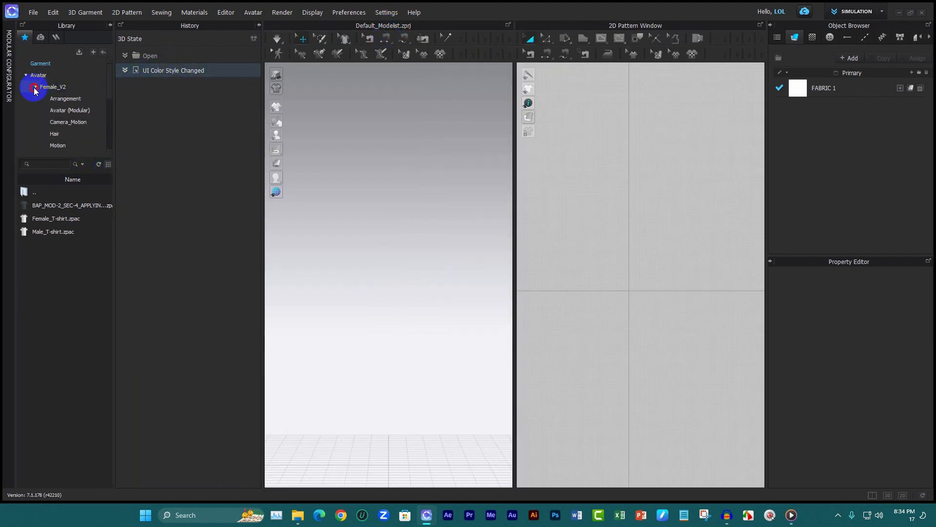
{"action": "left_click", "coordinate": [35, 87]}
{"action": "left_click", "coordinate": [46, 98]}
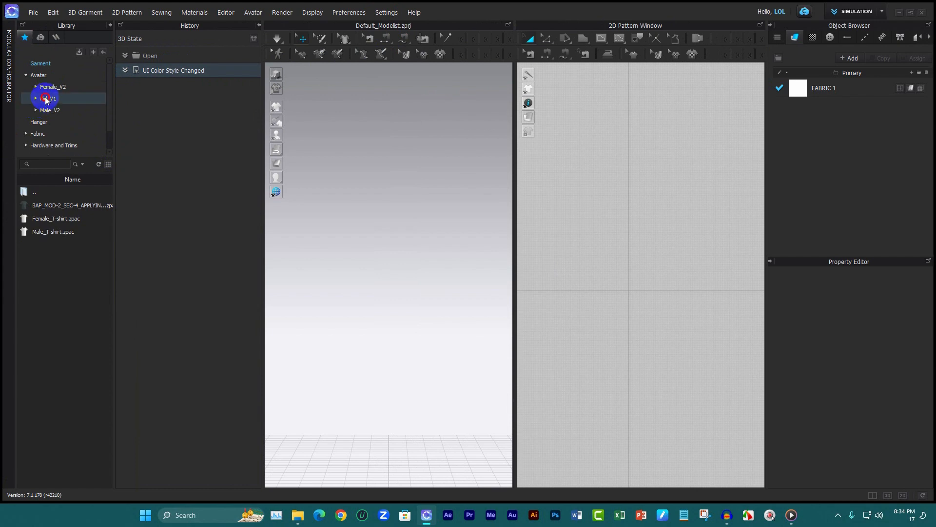
{"action": "left_click", "coordinate": [48, 111]}
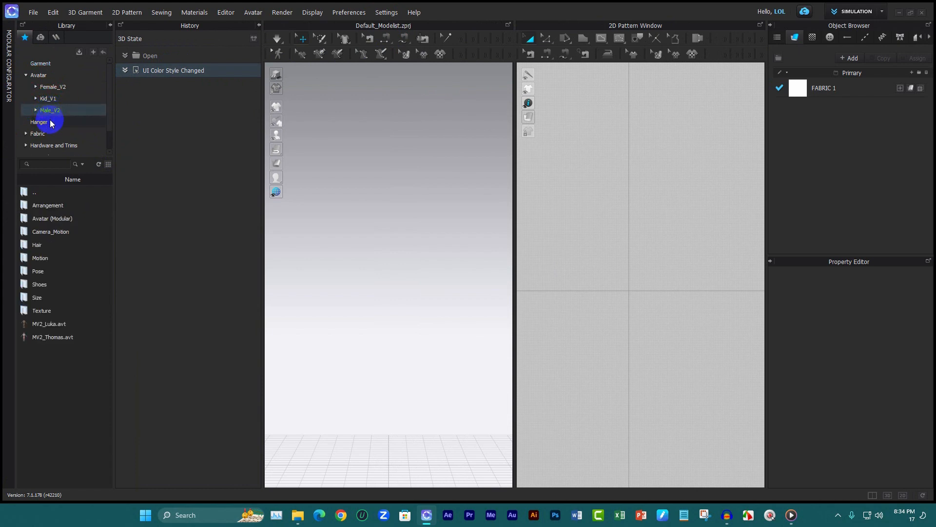
Toggle the Male_V2 folder contents between thumbnail and list display, ending in list display.
{"action": "left_click", "coordinate": [109, 165]}
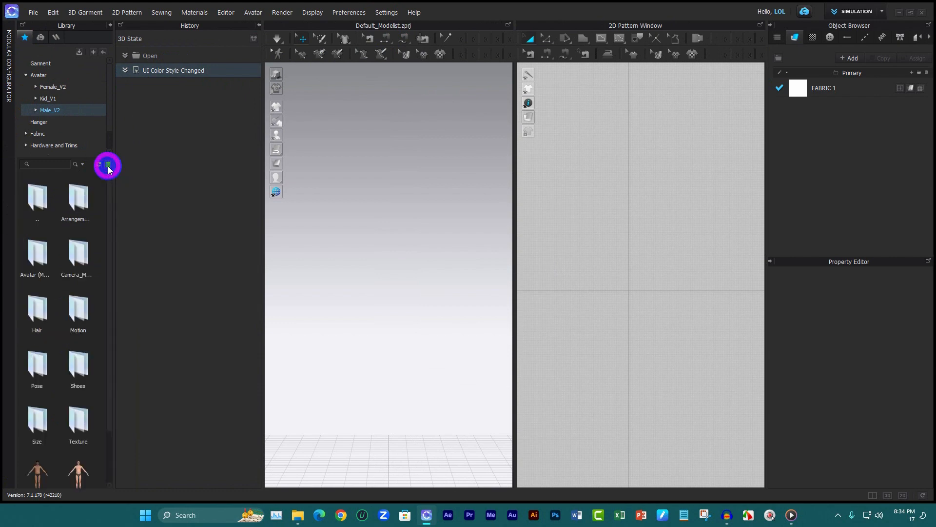
{"action": "scroll", "coordinate": [72, 368], "scroll_direction": "down", "scroll_amount": 1}
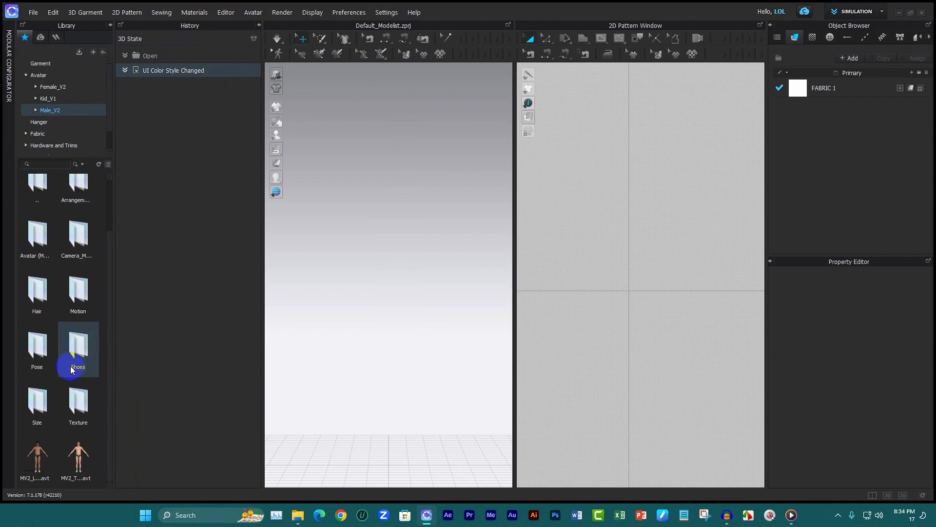
{"action": "left_click", "coordinate": [107, 165]}
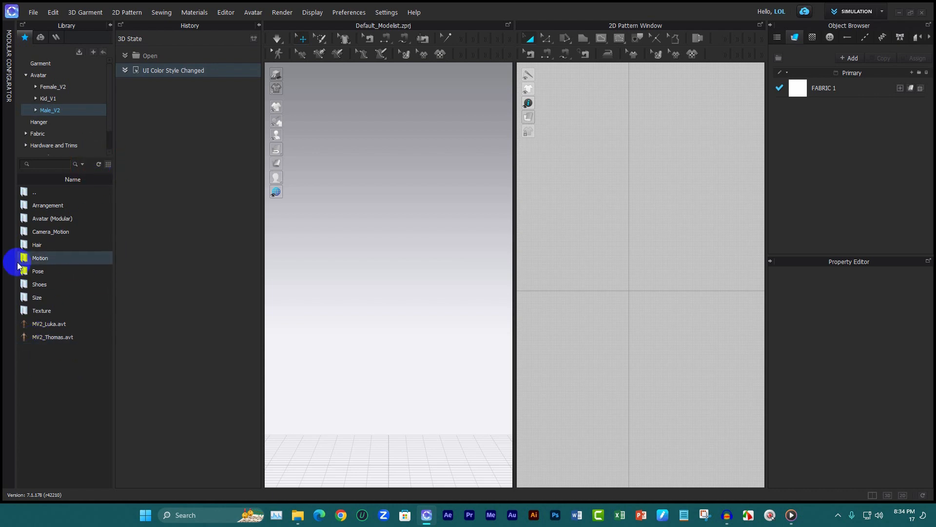
{"action": "left_click", "coordinate": [109, 165]}
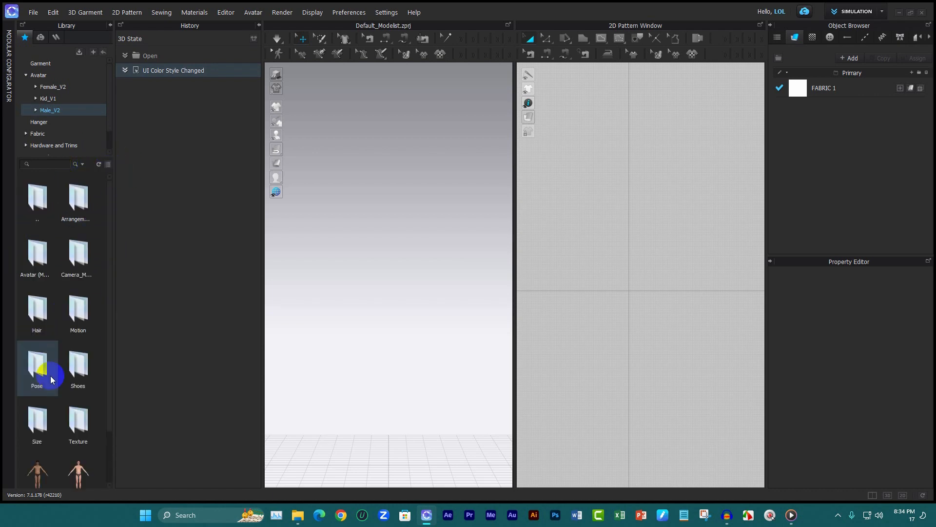
{"action": "scroll", "coordinate": [61, 315], "scroll_direction": "down", "scroll_amount": 1}
{"action": "left_click", "coordinate": [108, 165]}
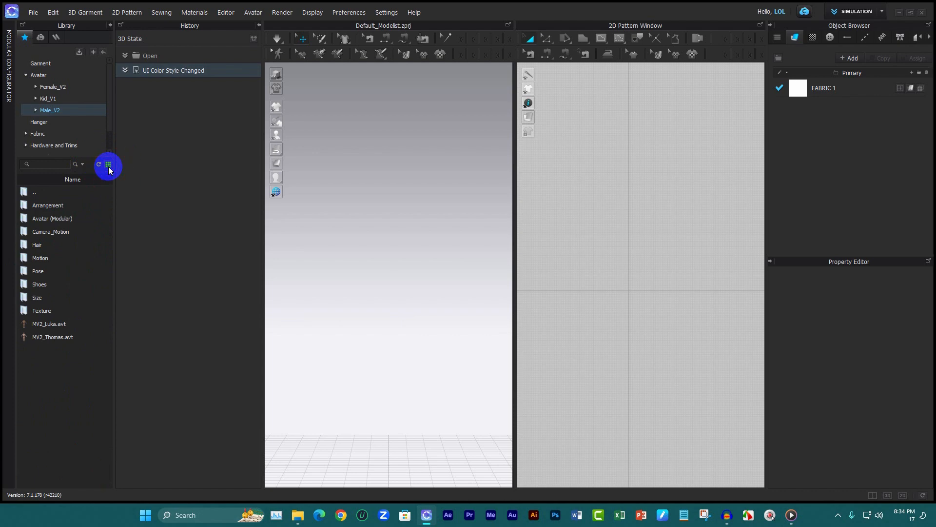
Check the contents of the Avatar (Modular) folder and return to Male_V2 with the Library in thumbnail display.
{"action": "double_click", "coordinate": [72, 219]}
{"action": "left_click", "coordinate": [75, 208]}
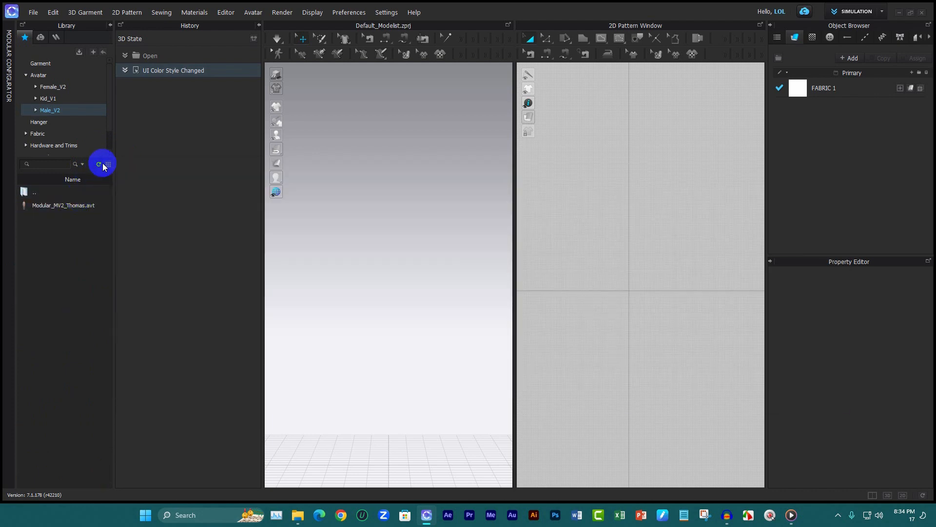
{"action": "left_click", "coordinate": [107, 164]}
{"action": "double_click", "coordinate": [43, 205]}
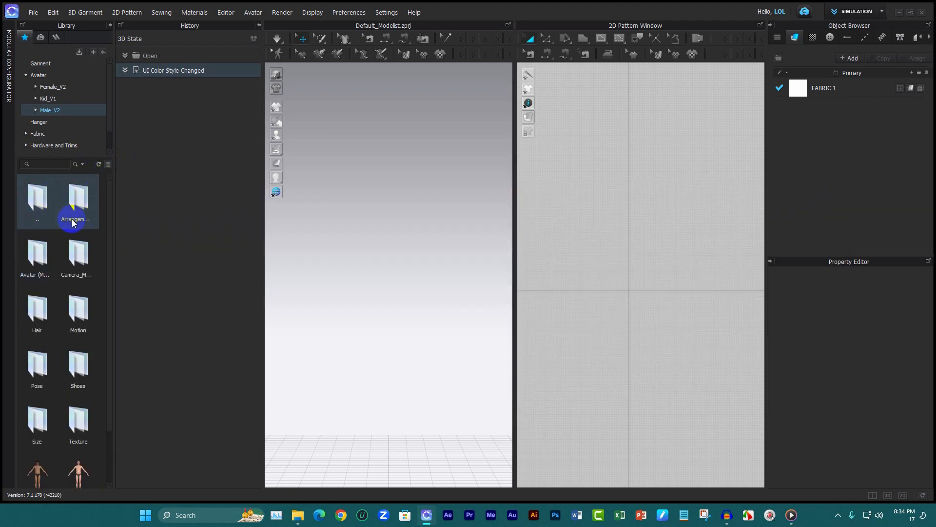
Look through the Library categories, collapse Avatar, and open the Garment category.
{"action": "scroll", "coordinate": [67, 137], "scroll_direction": "down", "scroll_amount": 1}
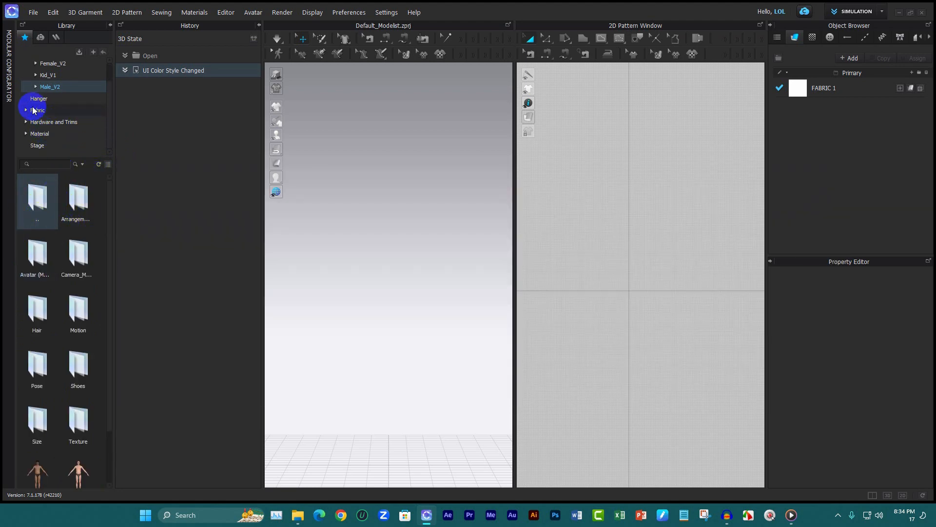
{"action": "left_click", "coordinate": [35, 109]}
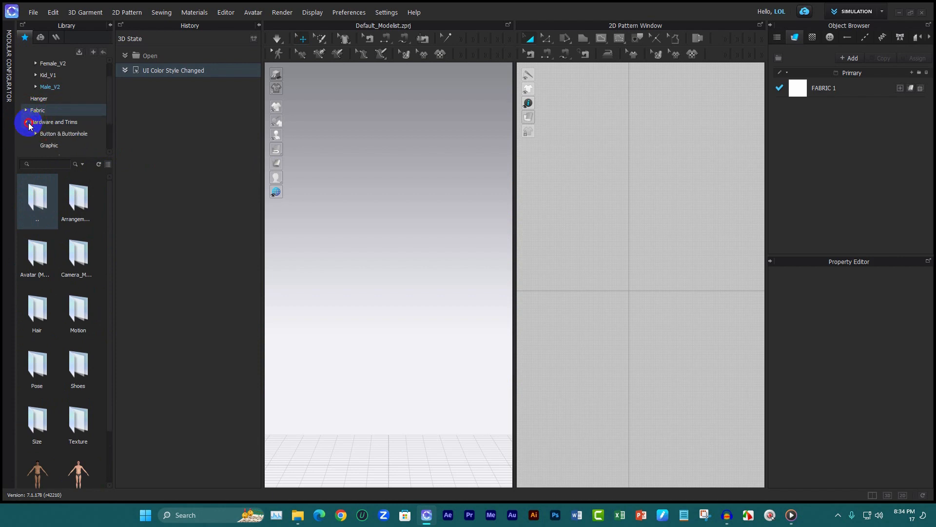
{"action": "scroll", "coordinate": [64, 428], "scroll_direction": "down", "scroll_amount": 1}
{"action": "scroll", "coordinate": [64, 429], "scroll_direction": "up", "scroll_amount": 1}
{"action": "scroll", "coordinate": [35, 72], "scroll_direction": "up", "scroll_amount": 1}
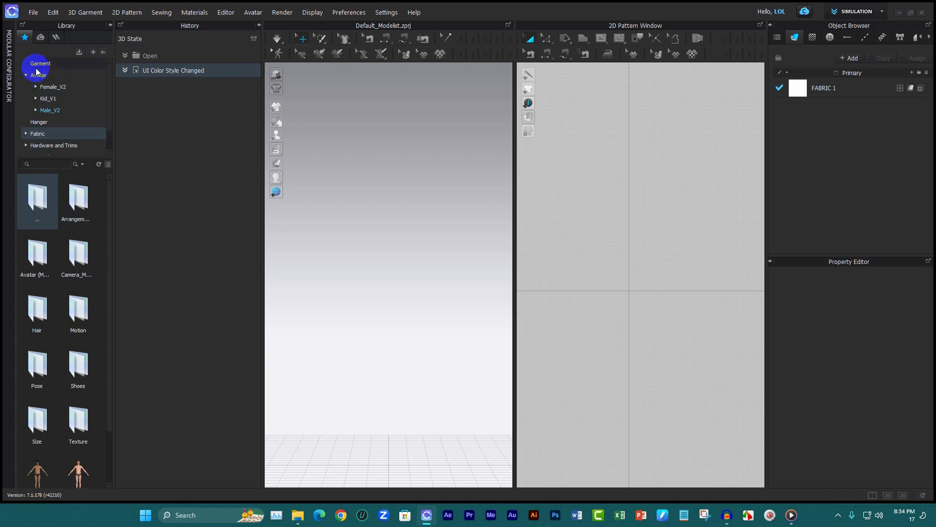
{"action": "left_click", "coordinate": [27, 76]}
{"action": "left_click", "coordinate": [43, 65]}
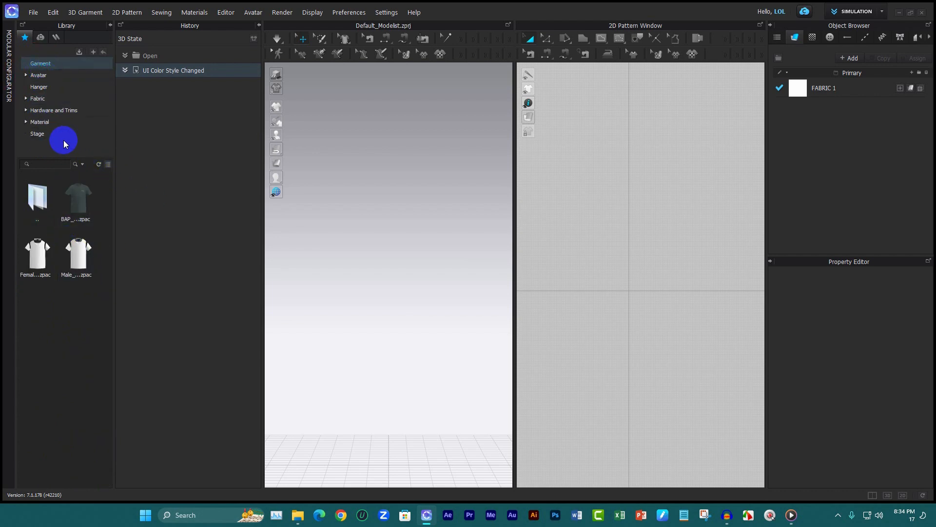
Preview the dark BAP T-shirt garment from several sides and examine the female and male T-shirt files.
{"action": "left_click", "coordinate": [78, 253]}
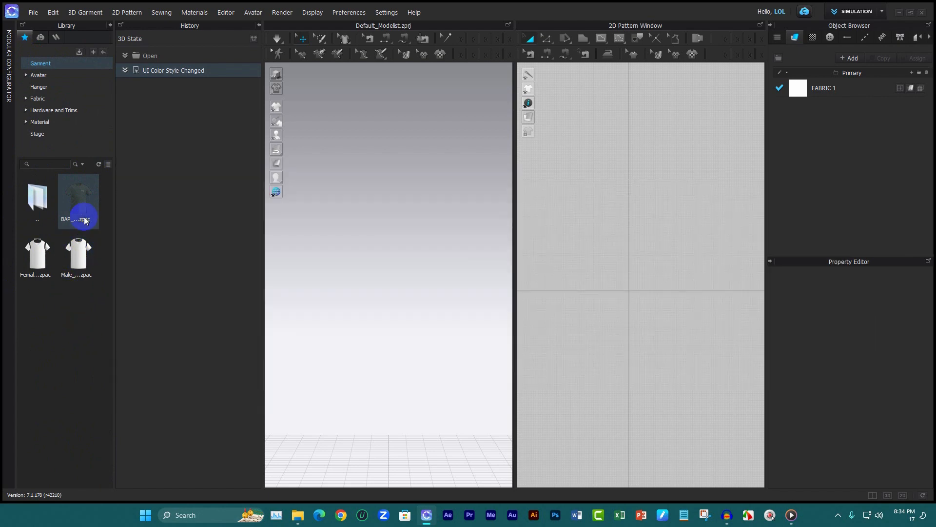
{"action": "mouse_move", "coordinate": [88, 216]}
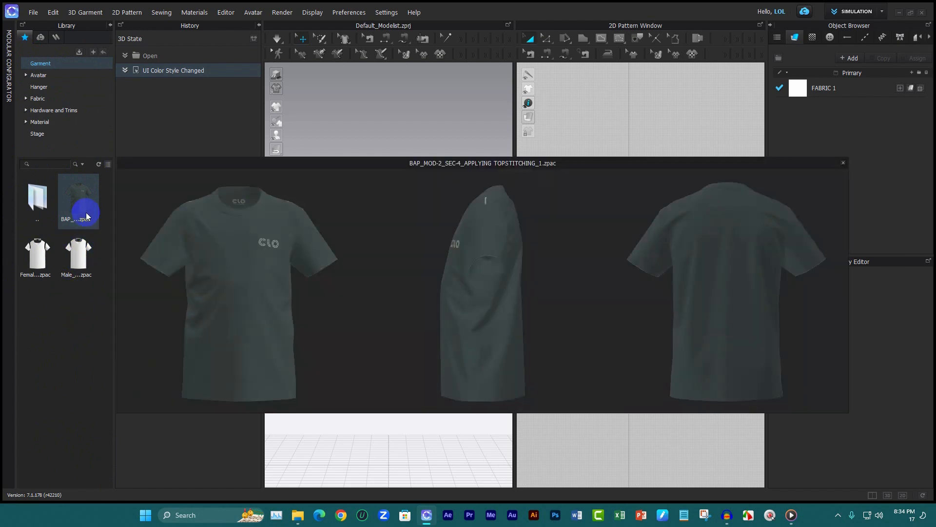
{"action": "left_click_drag", "start_coordinate": [85, 213], "coordinate": [340, 244]}
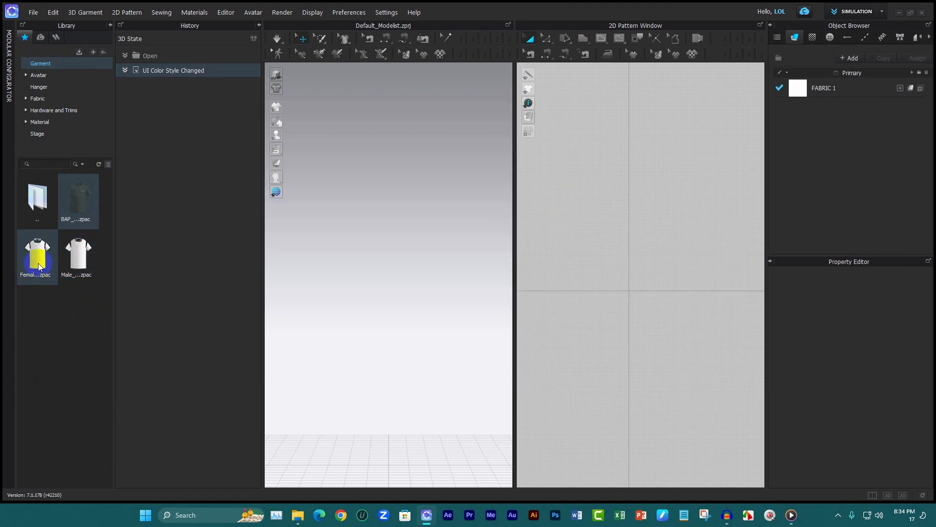
{"action": "mouse_move", "coordinate": [39, 266]}
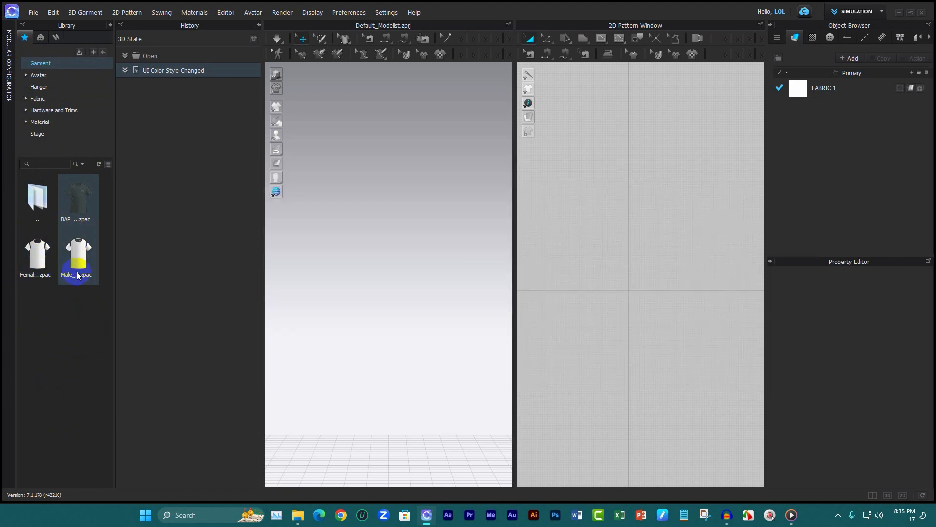
{"action": "mouse_move", "coordinate": [98, 281]}
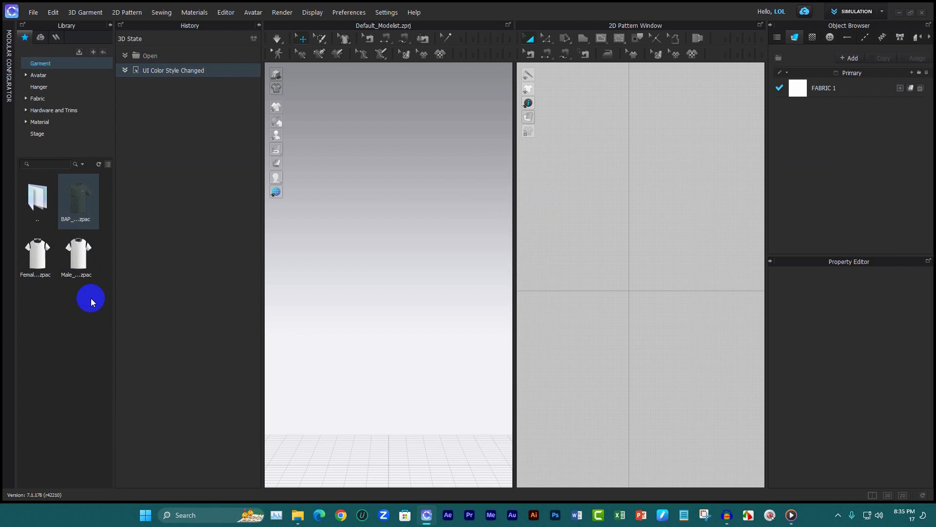
{"action": "mouse_move", "coordinate": [72, 263]}
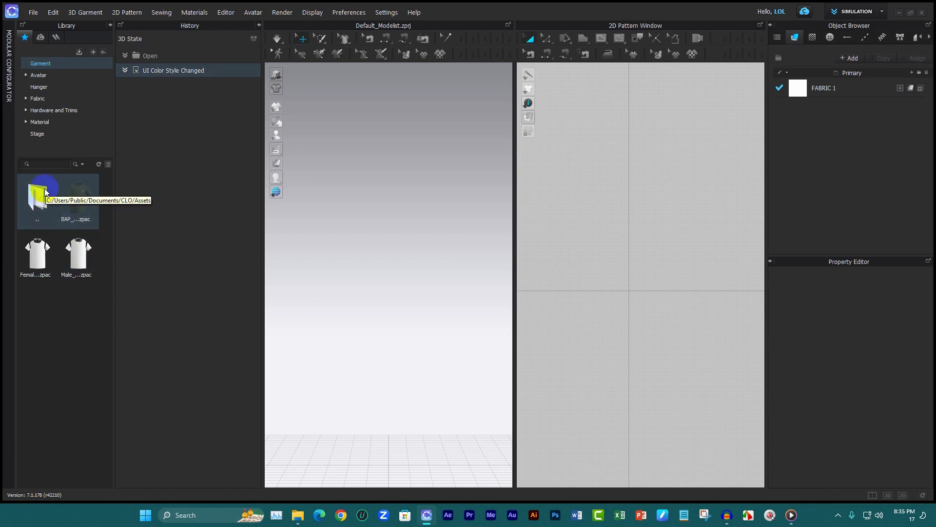
{"action": "mouse_move", "coordinate": [89, 263]}
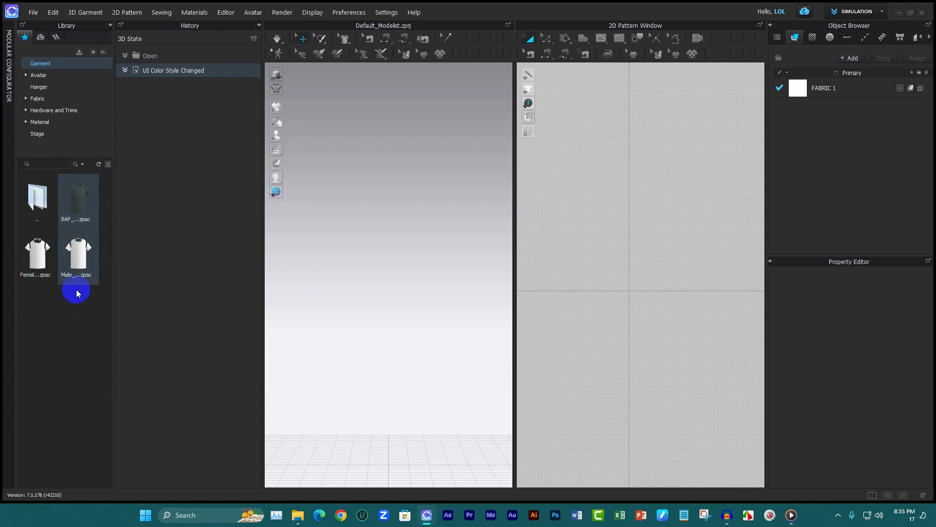
Collapse the History panel and expand the Library's Avatar category to show the contents of Male_V2.
{"action": "left_click", "coordinate": [259, 25]}
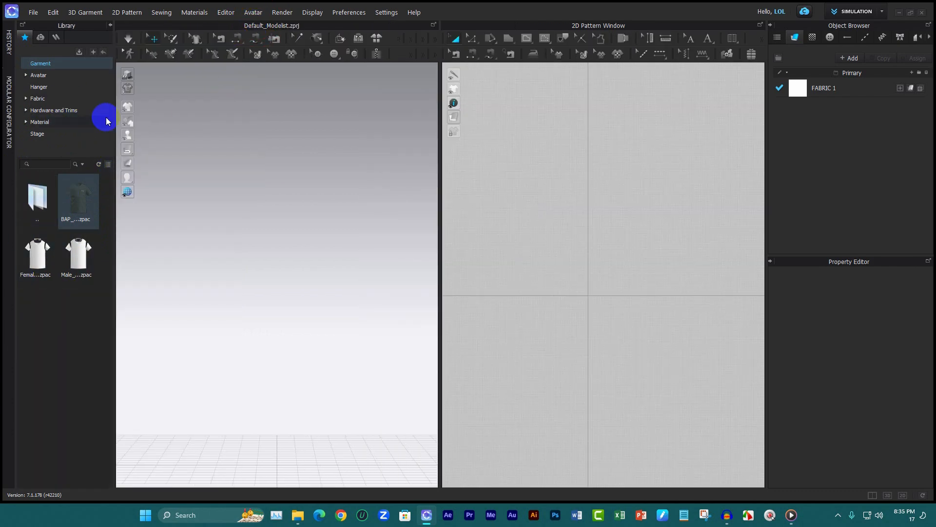
{"action": "double_click", "coordinate": [51, 76]}
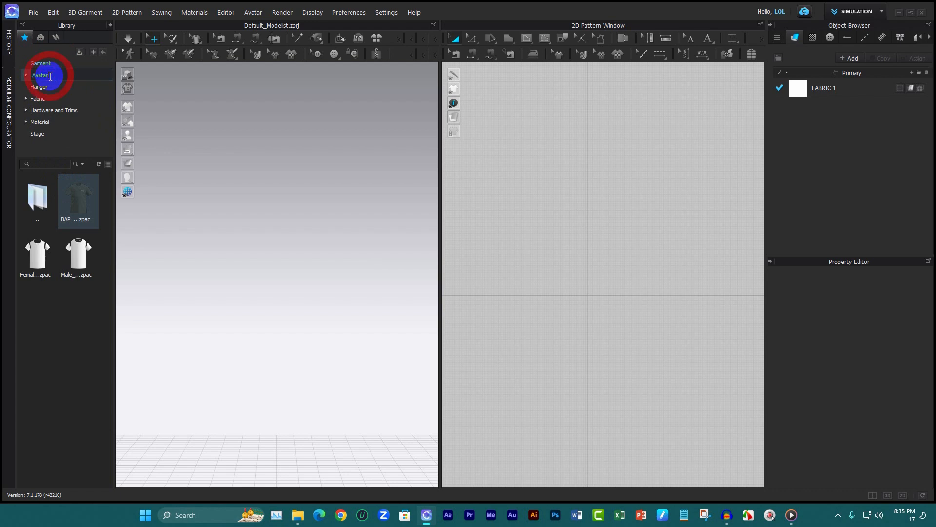
{"action": "left_click", "coordinate": [25, 76]}
{"action": "left_click", "coordinate": [36, 110]}
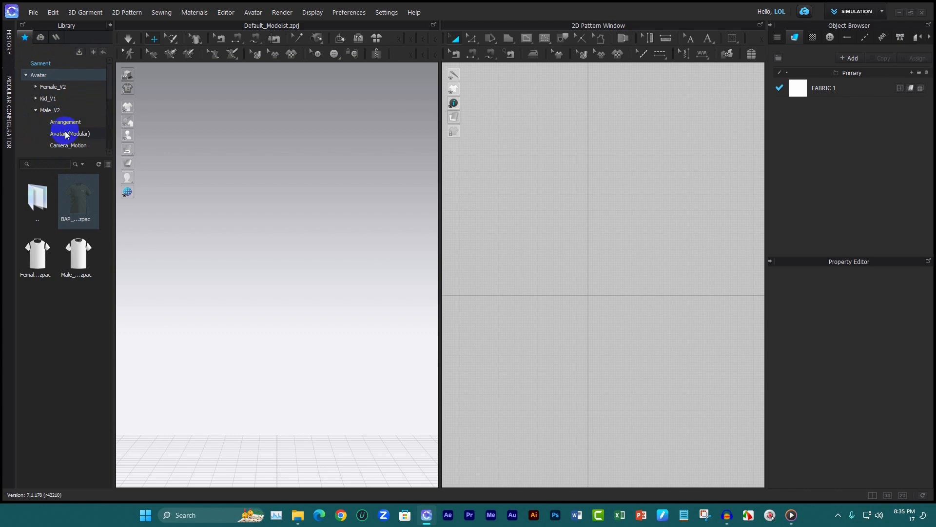
{"action": "scroll", "coordinate": [59, 142], "scroll_direction": "down", "scroll_amount": 1}
{"action": "scroll", "coordinate": [63, 144], "scroll_direction": "up", "scroll_amount": 1}
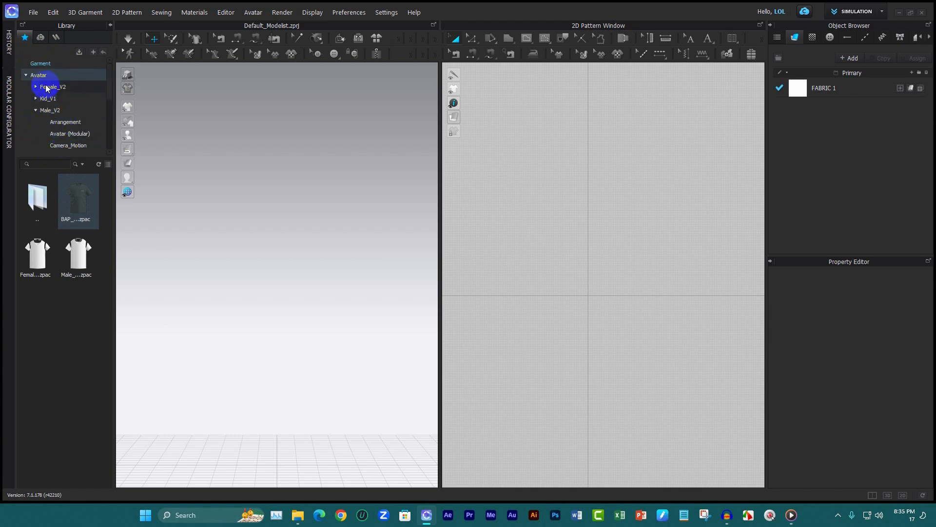
{"action": "left_click", "coordinate": [47, 110]}
{"action": "scroll", "coordinate": [69, 305], "scroll_direction": "down", "scroll_amount": 1}
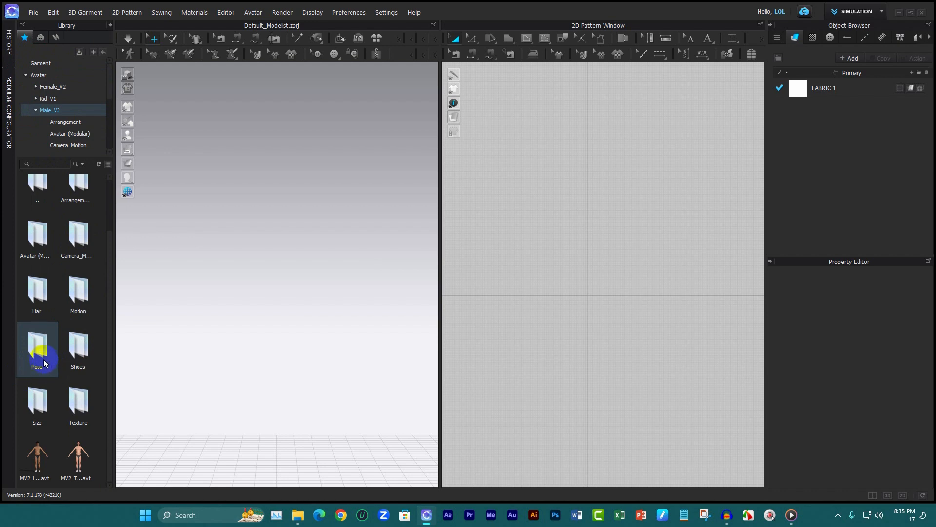
Examine the pose files in Male_V2's Pose folder and return to the Male_V2 folder.
{"action": "double_click", "coordinate": [44, 361]}
{"action": "left_click", "coordinate": [79, 259]}
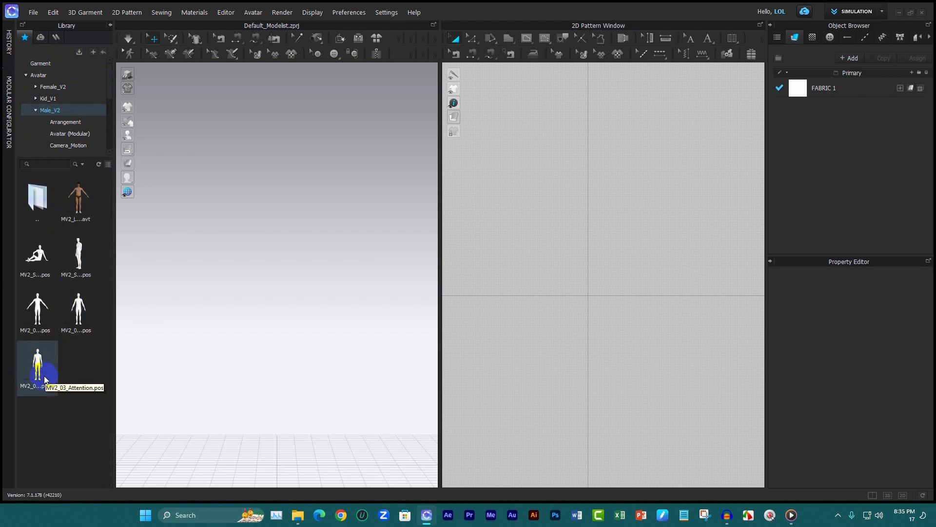
{"action": "double_click", "coordinate": [37, 198]}
{"action": "left_click", "coordinate": [73, 329]}
{"action": "scroll", "coordinate": [73, 330], "scroll_direction": "down", "scroll_amount": 1}
{"action": "left_click", "coordinate": [85, 419]}
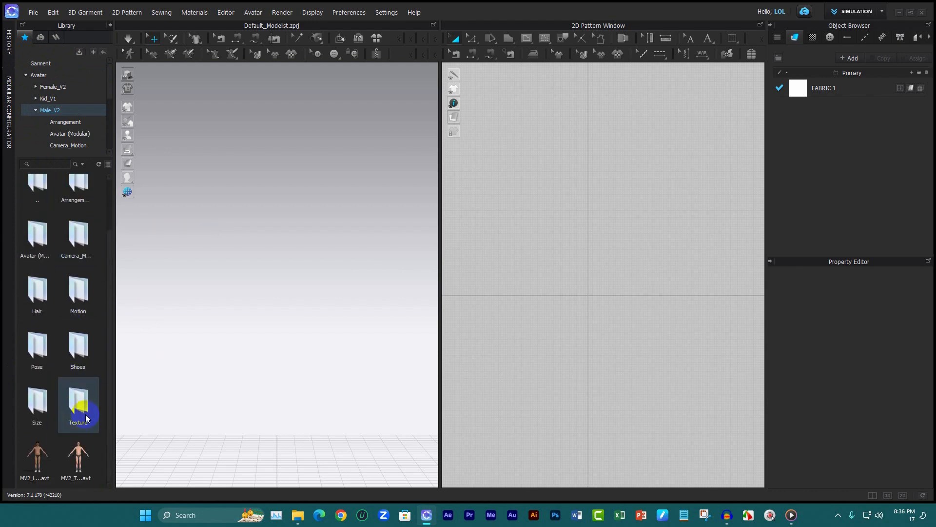
{"action": "left_click", "coordinate": [37, 419]}
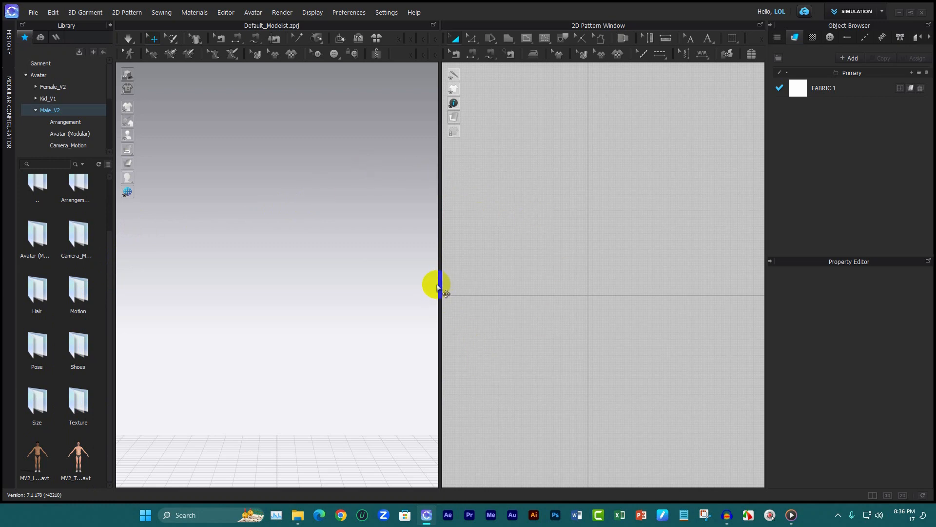
Narrow the 3D window to give the 2D Pattern Window more width.
{"action": "left_click_drag", "start_coordinate": [440, 284], "coordinate": [403, 302]}
{"action": "left_click", "coordinate": [154, 38]}
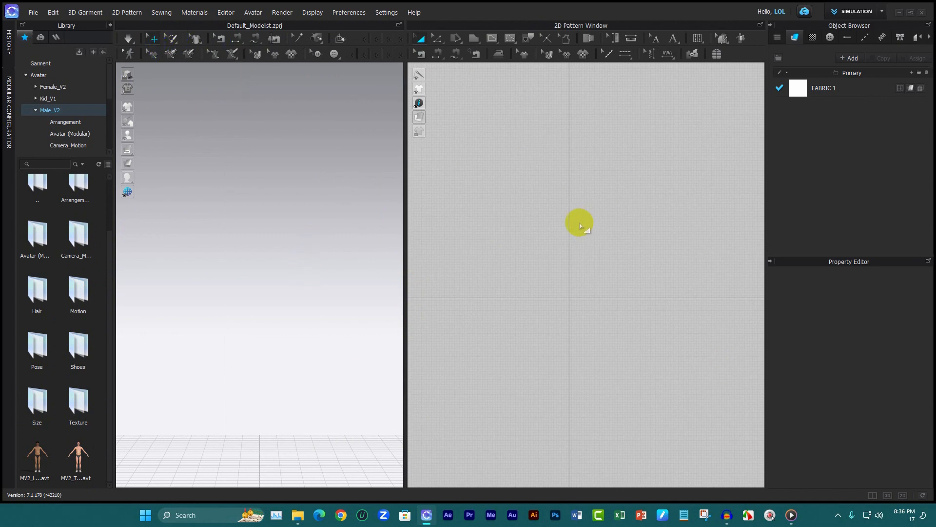
{"action": "scroll", "coordinate": [311, 241], "scroll_direction": "down", "scroll_amount": 1}
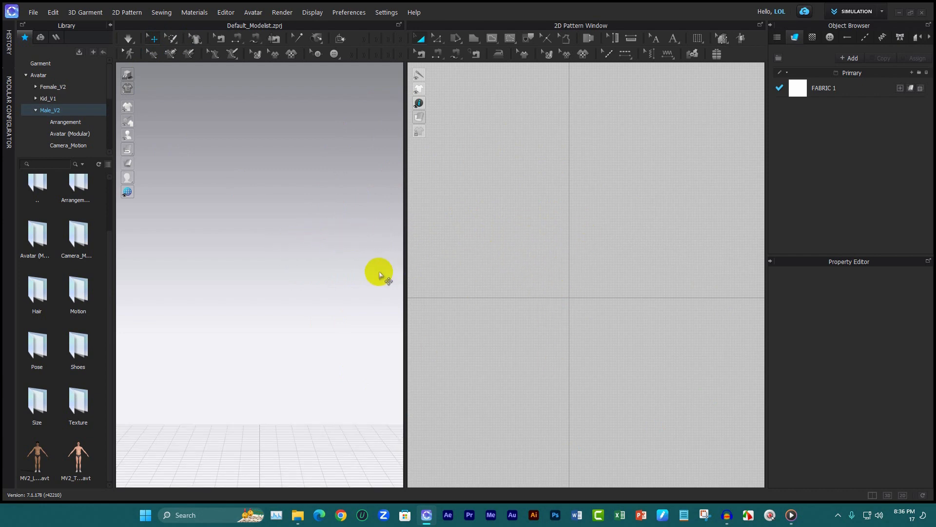
{"action": "scroll", "coordinate": [430, 256], "scroll_direction": "down", "scroll_amount": 2}
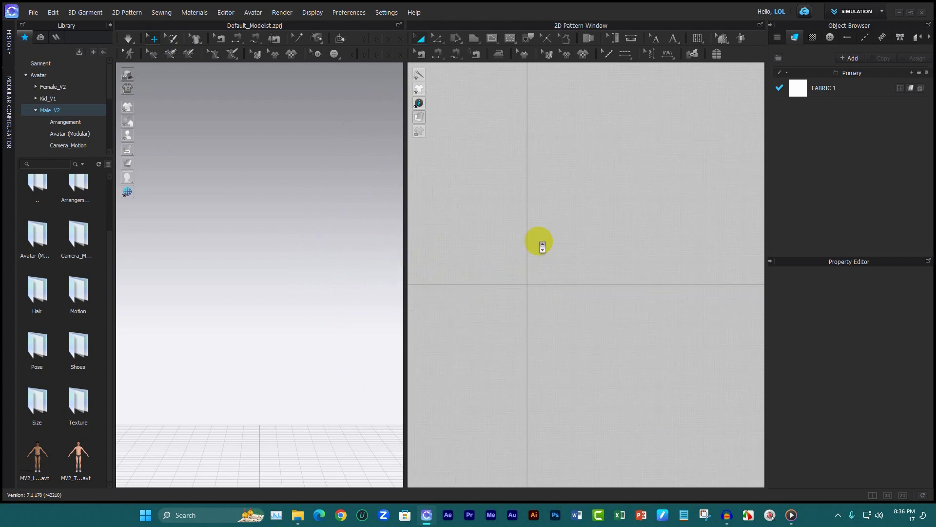
{"action": "scroll", "coordinate": [370, 271], "scroll_direction": "down", "scroll_amount": 5}
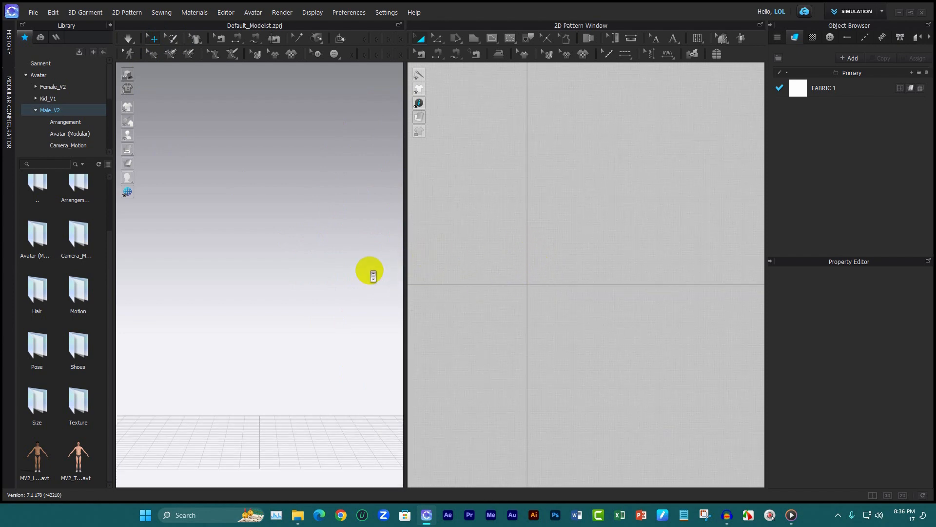
{"action": "scroll", "coordinate": [330, 327], "scroll_direction": "up", "scroll_amount": 5}
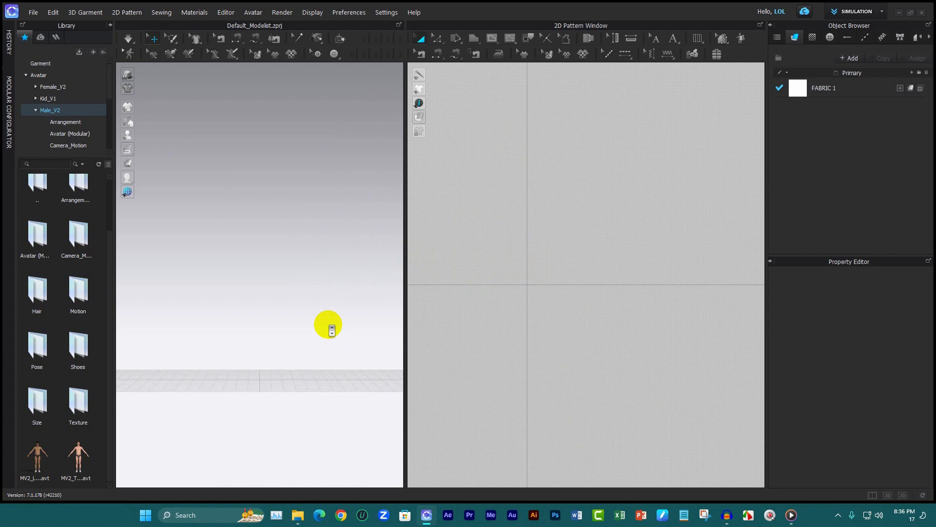
{"action": "scroll", "coordinate": [297, 390], "scroll_direction": "down", "scroll_amount": 4}
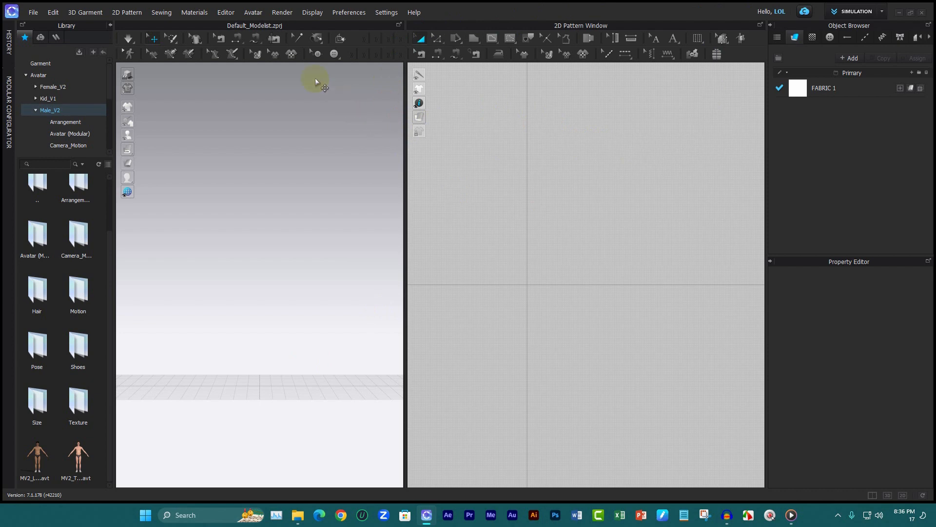
Review the available File, Edit, 2D Pattern, Editor and Render commands.
{"action": "left_click", "coordinate": [34, 12]}
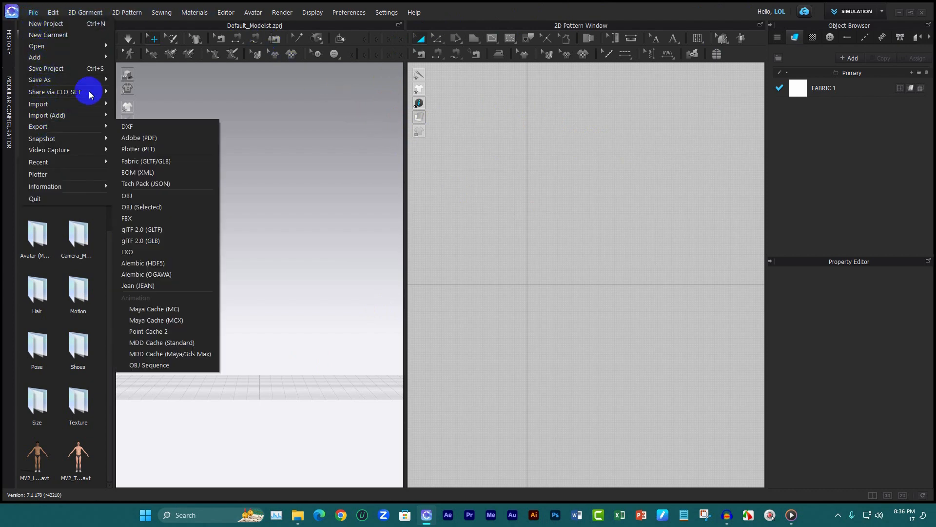
{"action": "mouse_move", "coordinate": [53, 12]}
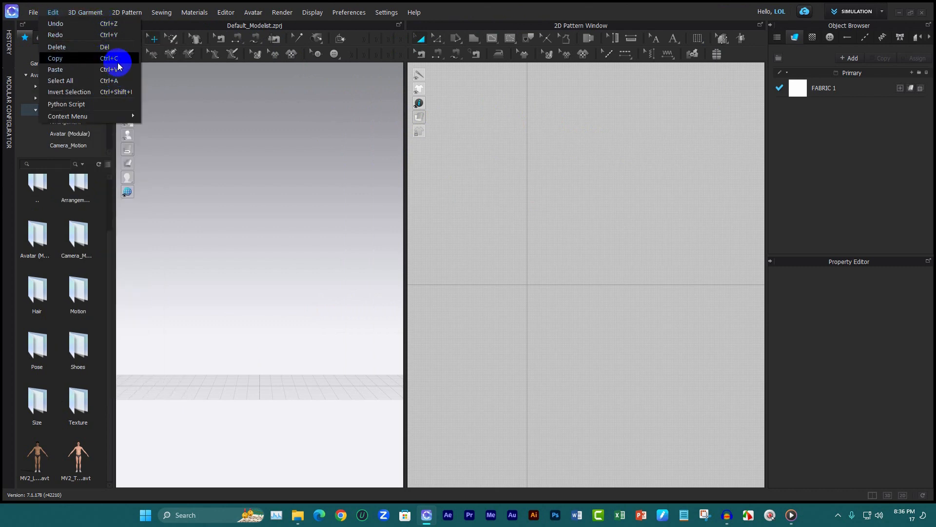
{"action": "mouse_move", "coordinate": [84, 13]}
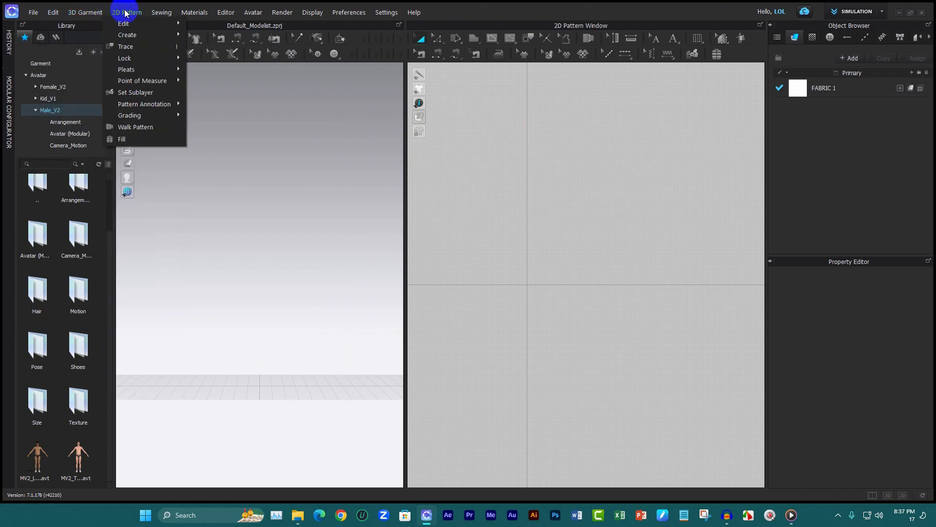
{"action": "mouse_move", "coordinate": [177, 21]}
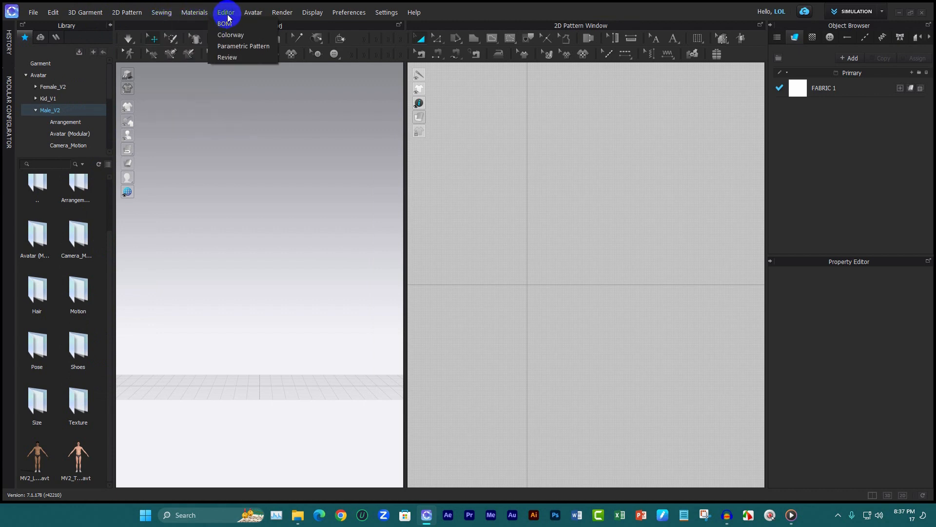
{"action": "mouse_move", "coordinate": [286, 17]}
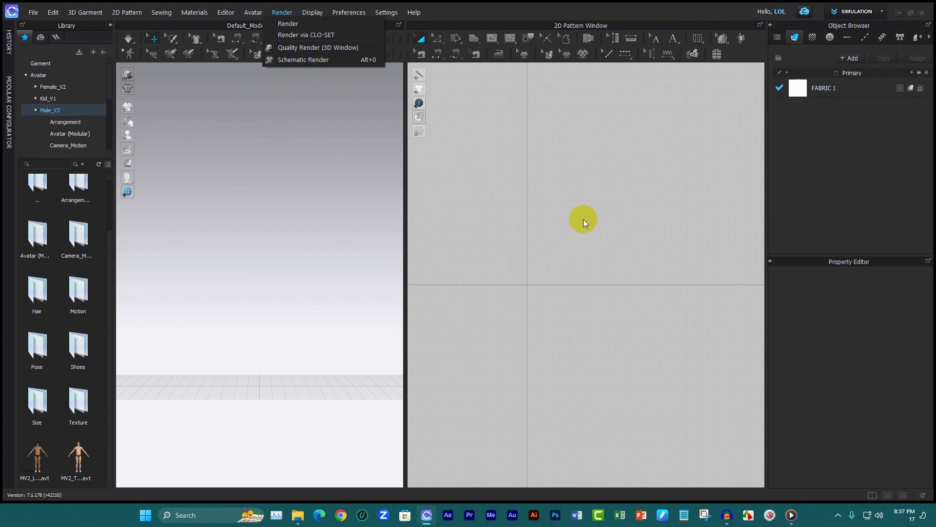
{"action": "left_click", "coordinate": [849, 107]}
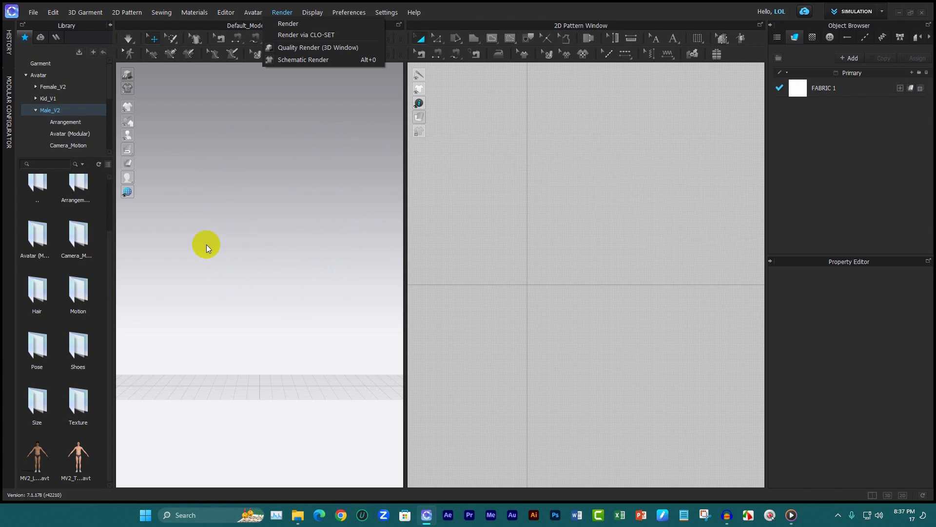
Add the MV2_Thomas.avt avatar from the Male_V2 folder to the workspace.
{"action": "left_click", "coordinate": [84, 460]}
{"action": "mouse_move", "coordinate": [84, 461]}
{"action": "left_mouse_down"}
{"action": "mouse_move", "coordinate": [109, 397]}
{"action": "mouse_move", "coordinate": [212, 305]}
{"action": "mouse_move", "coordinate": [80, 461]}
{"action": "left_mouse_up"}
{"action": "right_click", "coordinate": [86, 456]}
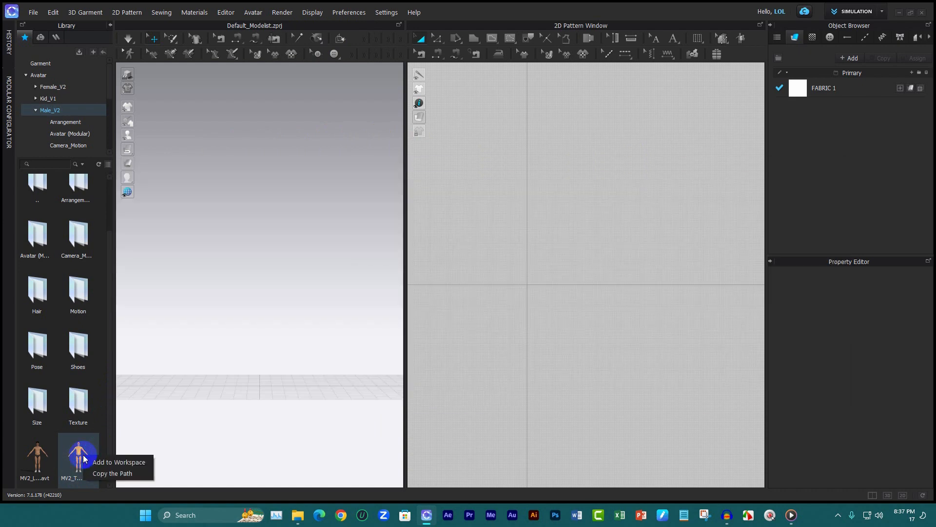
{"action": "left_click", "coordinate": [111, 462]}
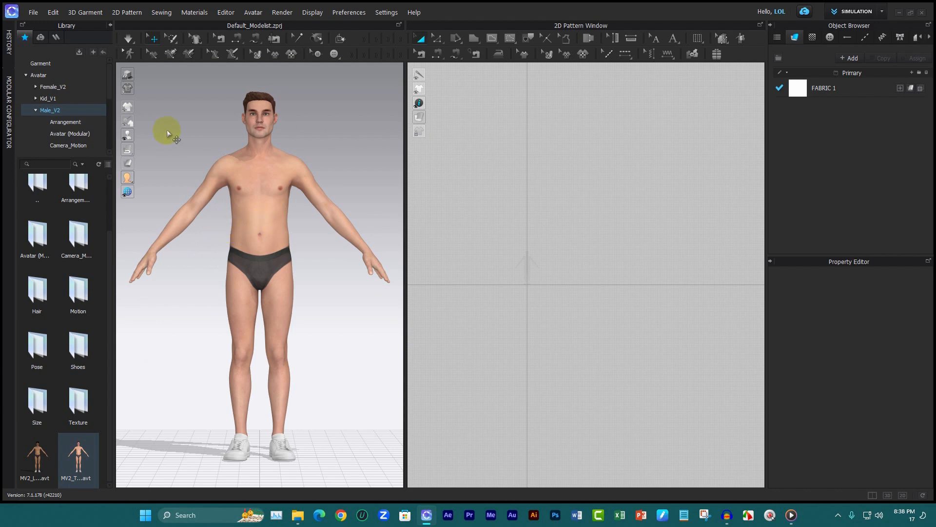
Open Male_T-shirt.zpac from the Library's Garment folder, maintaining the current avatar's size and pose.
{"action": "left_click", "coordinate": [57, 66]}
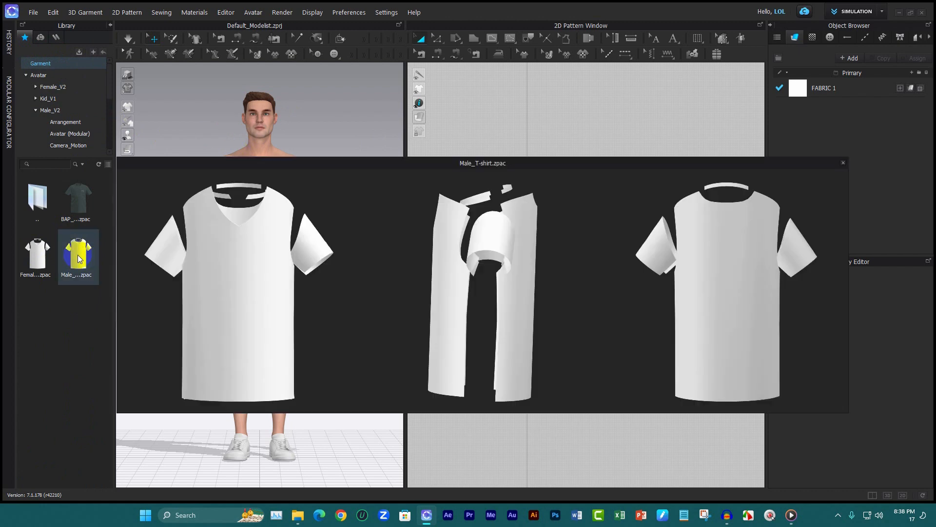
{"action": "left_click", "coordinate": [79, 257]}
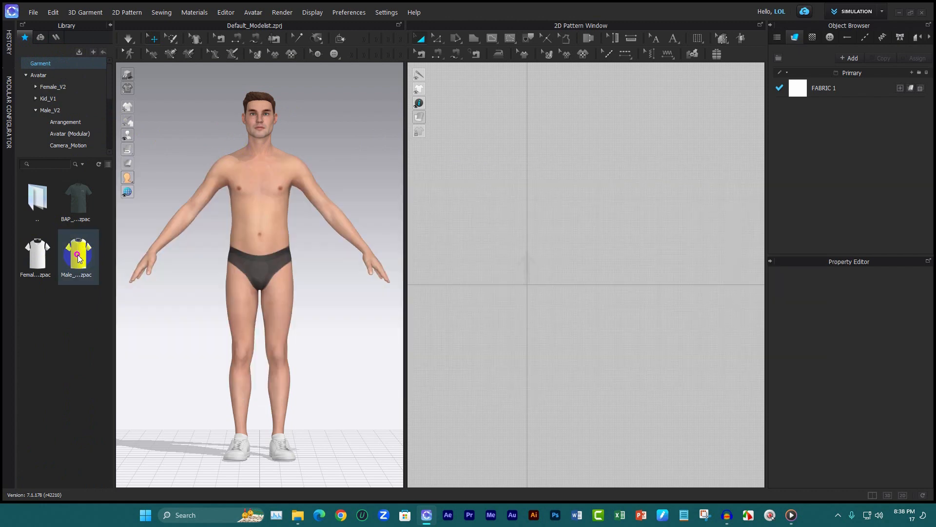
{"action": "right_click", "coordinate": [79, 258]}
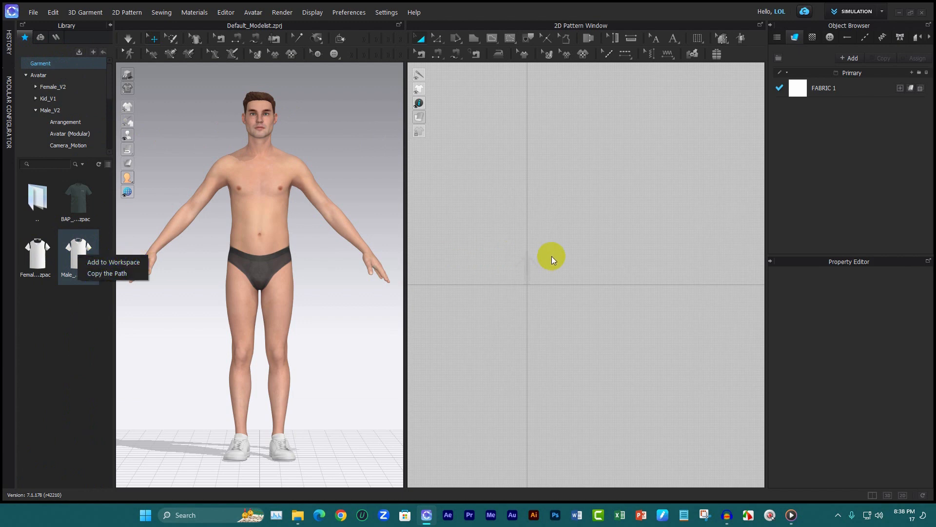
{"action": "double_click", "coordinate": [77, 255]}
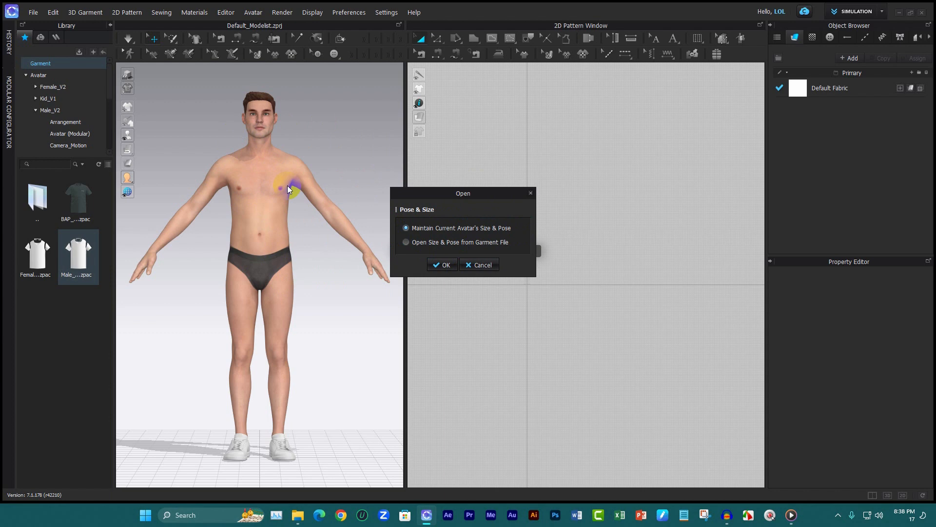
{"action": "left_click", "coordinate": [78, 255]}
{"action": "left_click", "coordinate": [449, 268]}
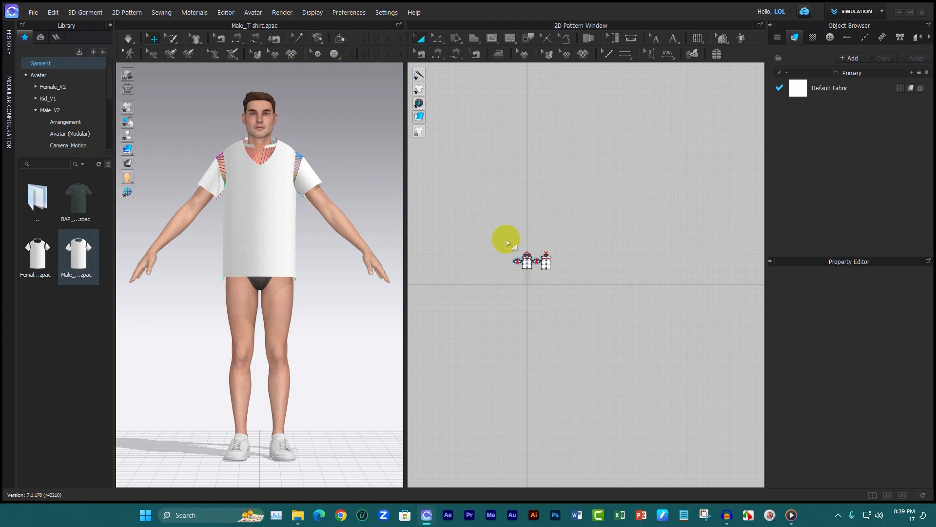
Examine the T-shirt's front pattern piece closely in the 2D Pattern Window.
{"action": "left_click", "coordinate": [528, 260]}
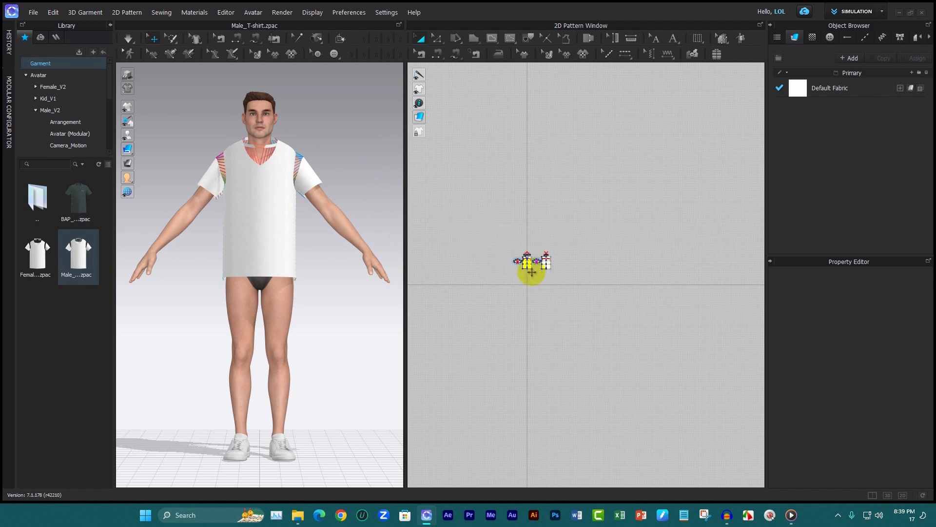
{"action": "scroll", "coordinate": [527, 262], "scroll_direction": "up", "scroll_amount": 10}
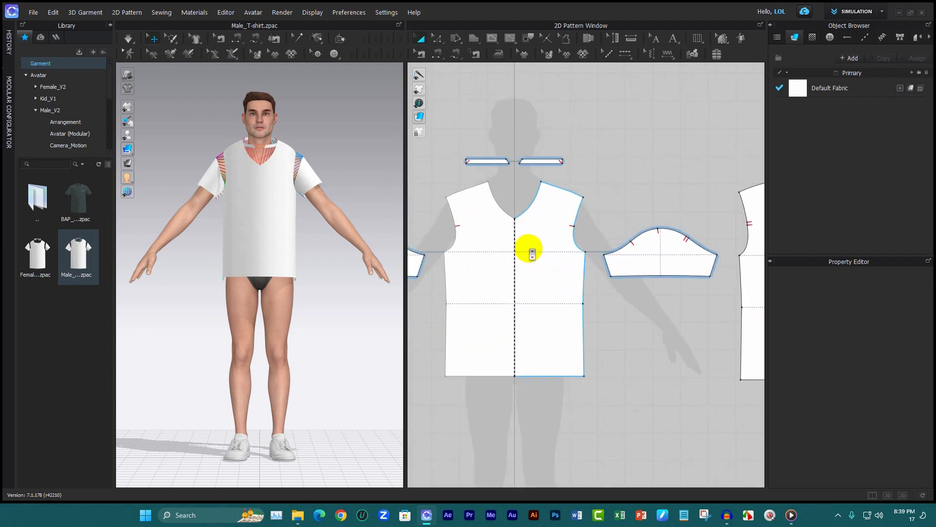
{"action": "scroll", "coordinate": [528, 249], "scroll_direction": "up", "scroll_amount": 3}
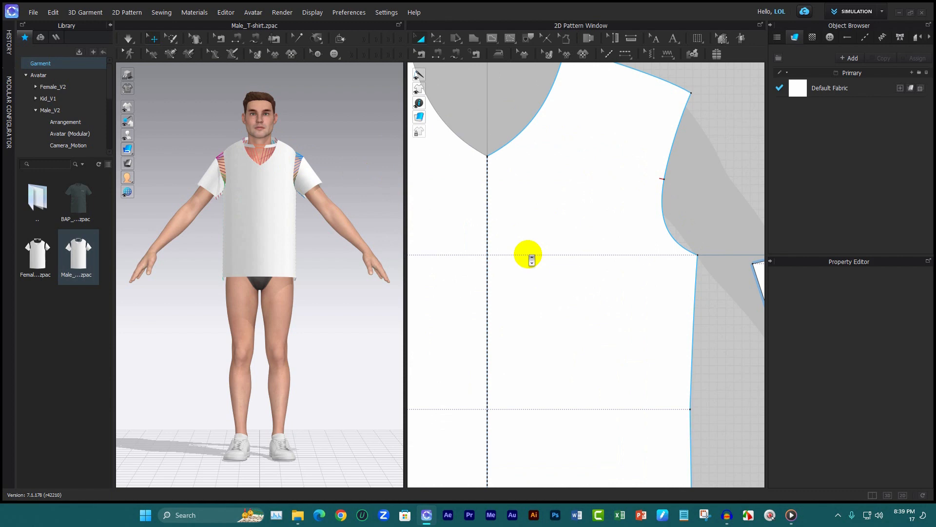
{"action": "scroll", "coordinate": [528, 254], "scroll_direction": "up", "scroll_amount": 2}
{"action": "scroll", "coordinate": [531, 258], "scroll_direction": "down", "scroll_amount": 12}
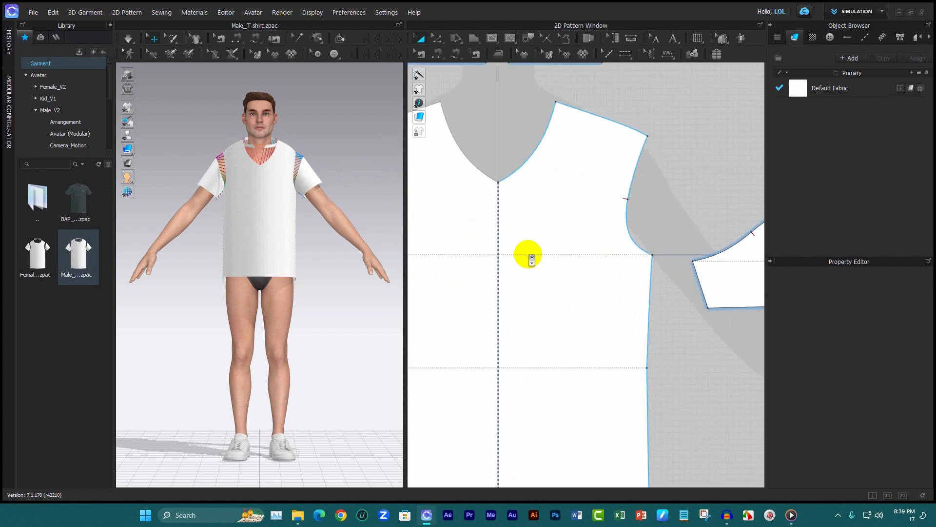
{"action": "scroll", "coordinate": [517, 256], "scroll_direction": "up", "scroll_amount": 4}
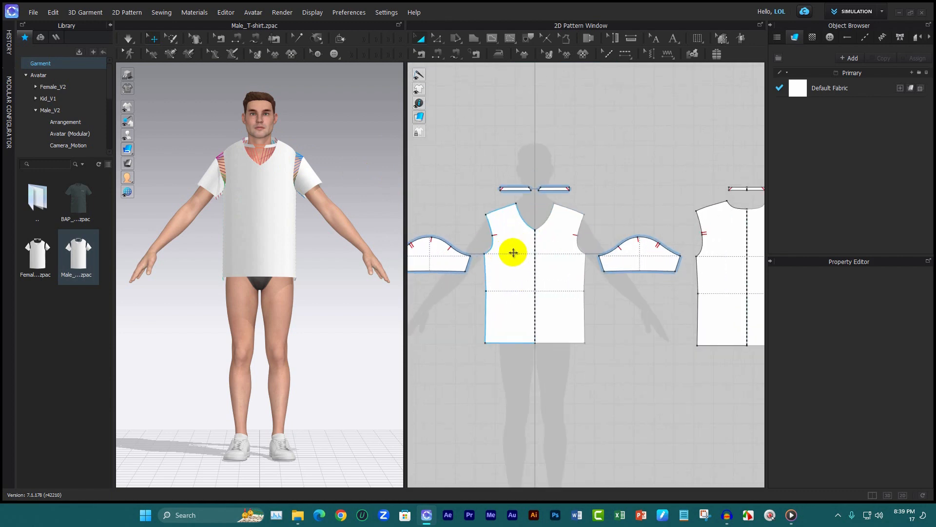
Select the front, sleeve and back pattern pieces in turn to identify each one on the 3D garment.
{"action": "left_click", "coordinate": [529, 230]}
{"action": "left_click", "coordinate": [494, 148]}
{"action": "left_click", "coordinate": [510, 232]}
{"action": "left_click", "coordinate": [640, 253]}
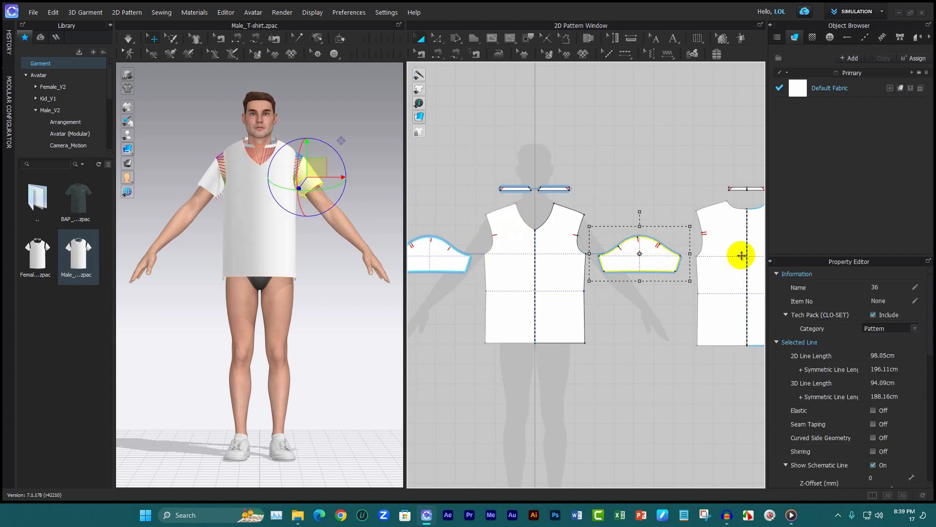
{"action": "left_click", "coordinate": [725, 259]}
{"action": "right_click_drag", "start_coordinate": [292, 150], "coordinate": [278, 134]}
{"action": "scroll", "coordinate": [279, 134], "scroll_direction": "up", "scroll_amount": 3}
{"action": "scroll", "coordinate": [281, 128], "scroll_direction": "up", "scroll_amount": 2}
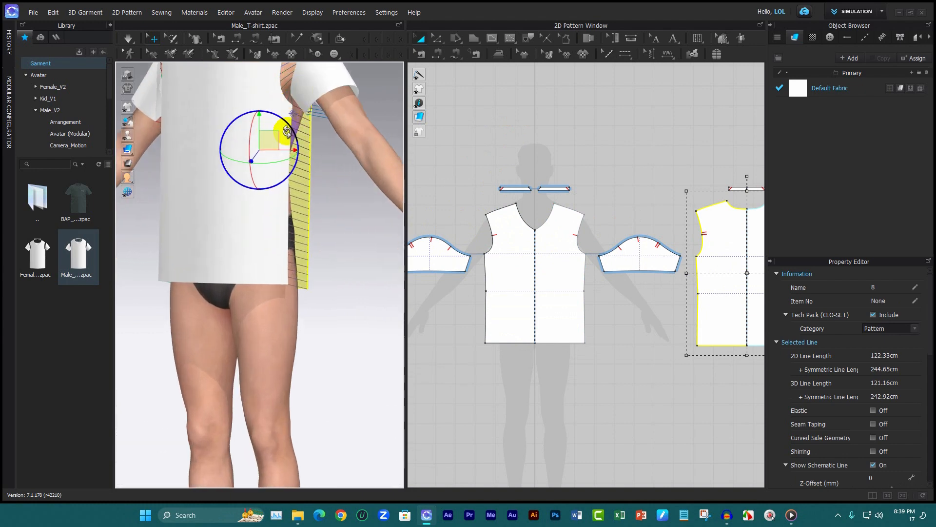
{"action": "scroll", "coordinate": [555, 178], "scroll_direction": "down", "scroll_amount": 3}
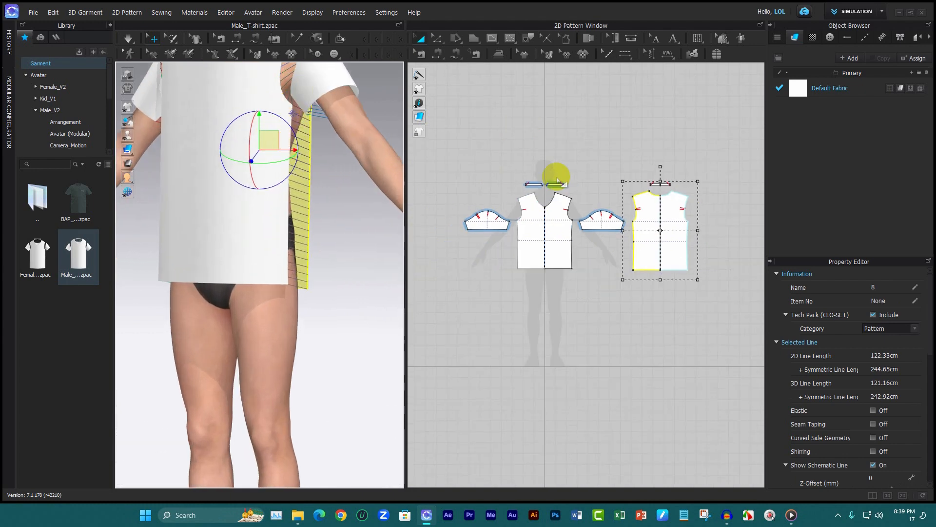
Examine the front neckband strip in the 2D pattern and locate it on the avatar's garment.
{"action": "left_click", "coordinate": [620, 169]}
{"action": "scroll", "coordinate": [570, 188], "scroll_direction": "up", "scroll_amount": 3}
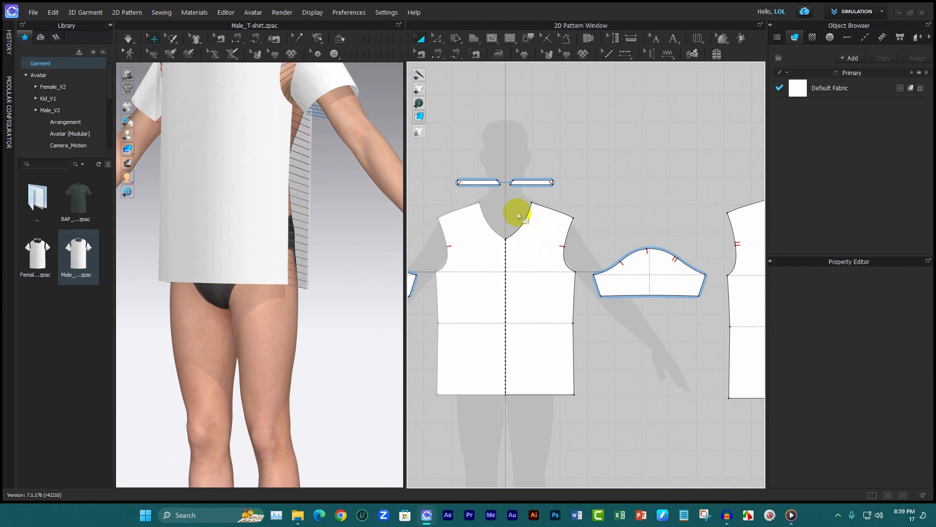
{"action": "scroll", "coordinate": [508, 183], "scroll_direction": "up", "scroll_amount": 2}
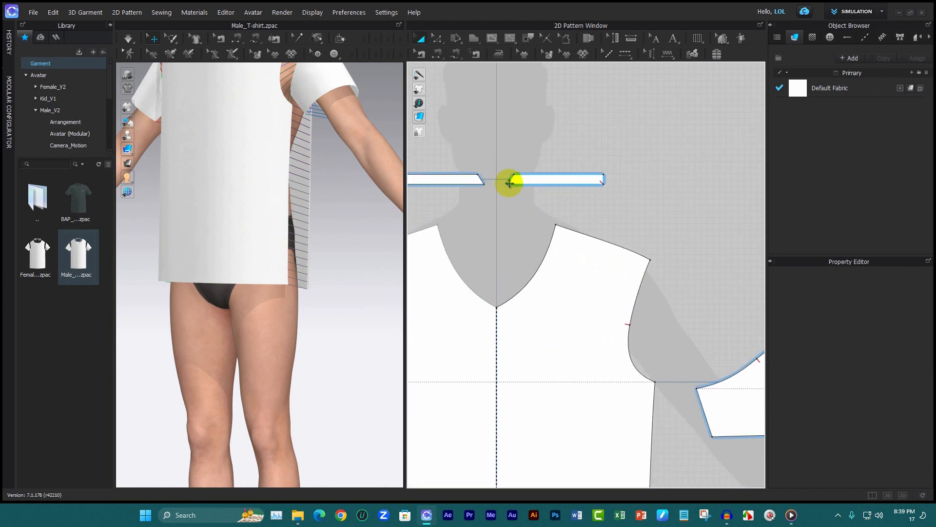
{"action": "scroll", "coordinate": [615, 181], "scroll_direction": "up", "scroll_amount": 4}
{"action": "left_click", "coordinate": [617, 190]}
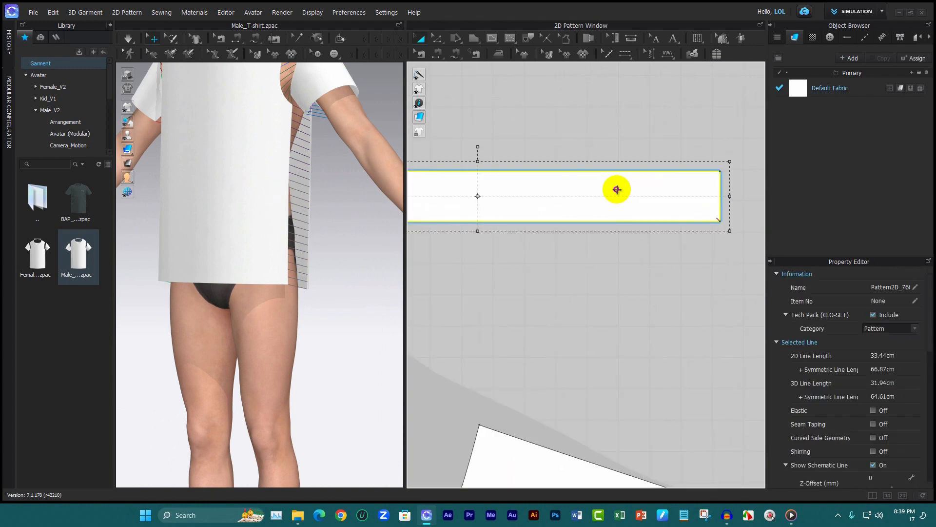
{"action": "scroll", "coordinate": [328, 267], "scroll_direction": "down", "scroll_amount": 5}
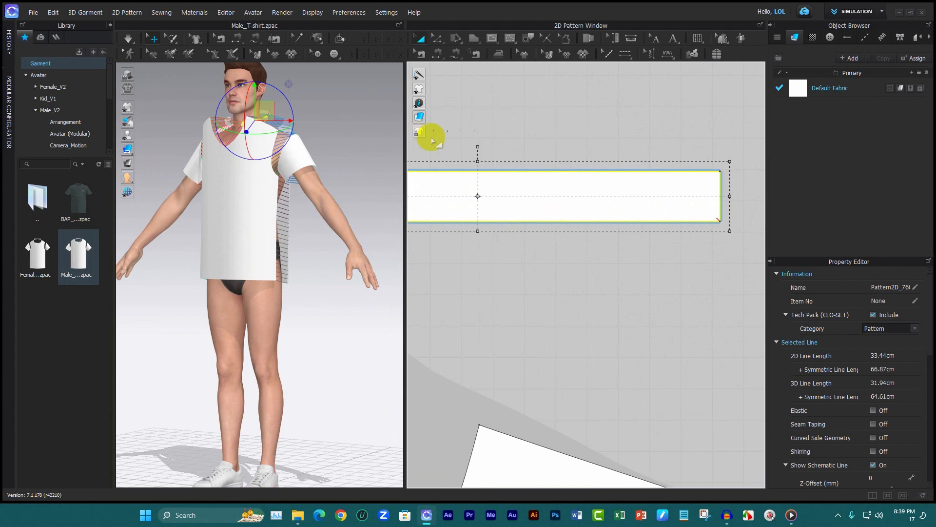
{"action": "scroll", "coordinate": [619, 141], "scroll_direction": "up", "scroll_amount": 4}
{"action": "scroll", "coordinate": [586, 305], "scroll_direction": "down", "scroll_amount": 4}
{"action": "left_click", "coordinate": [614, 201]}
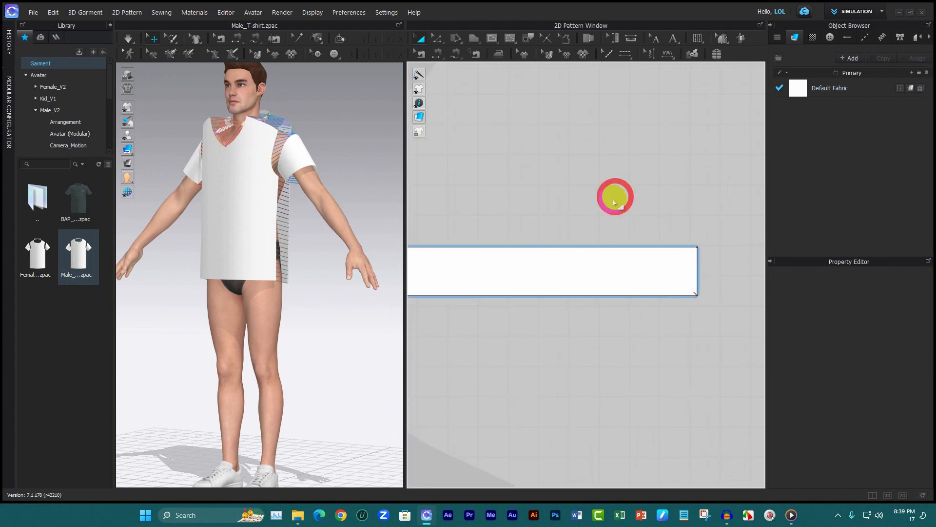
{"action": "scroll", "coordinate": [617, 210], "scroll_direction": "down", "scroll_amount": 4}
Delete one half of the front neckband pattern and undo the deletion.
{"action": "left_click", "coordinate": [615, 218]}
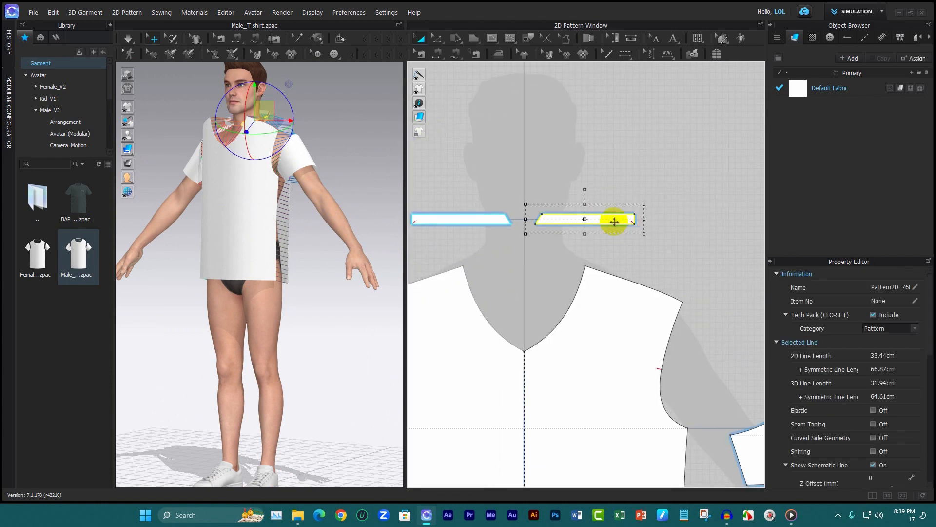
{"action": "key", "text": "Delete"}
{"action": "key", "text": "BackSpace"}
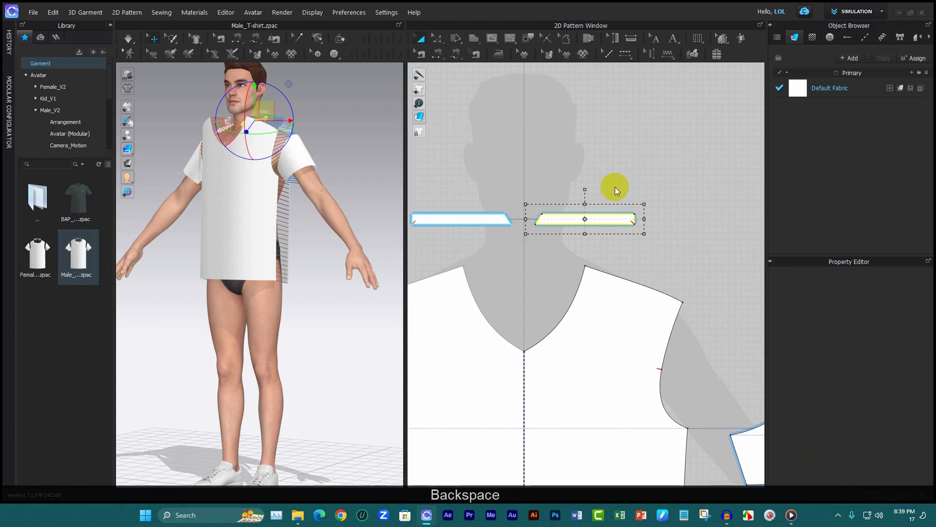
{"action": "left_click", "coordinate": [613, 176]}
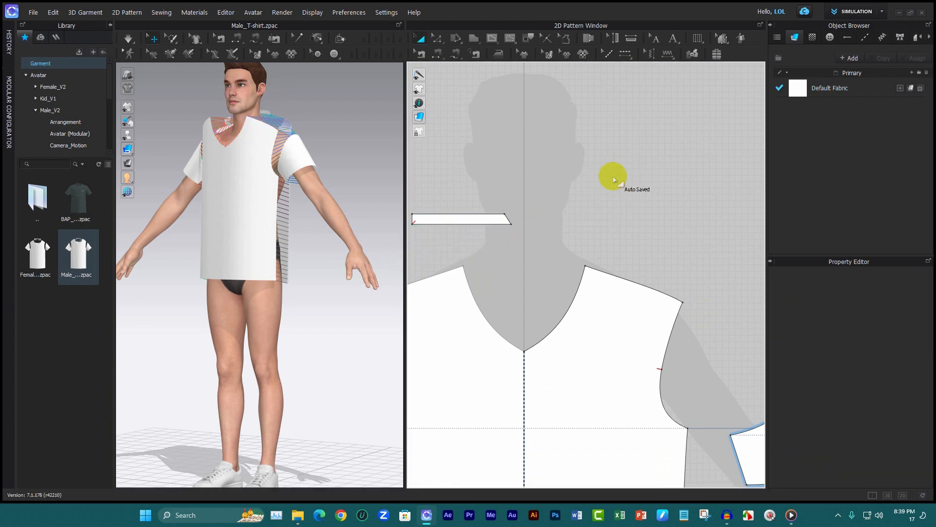
{"action": "key", "text": "ctrl+z"}
{"action": "left_click", "coordinate": [680, 148]}
Shift the front body pattern sideways in the 2D Pattern Window and undo the move.
{"action": "scroll", "coordinate": [597, 278], "scroll_direction": "up", "scroll_amount": 2}
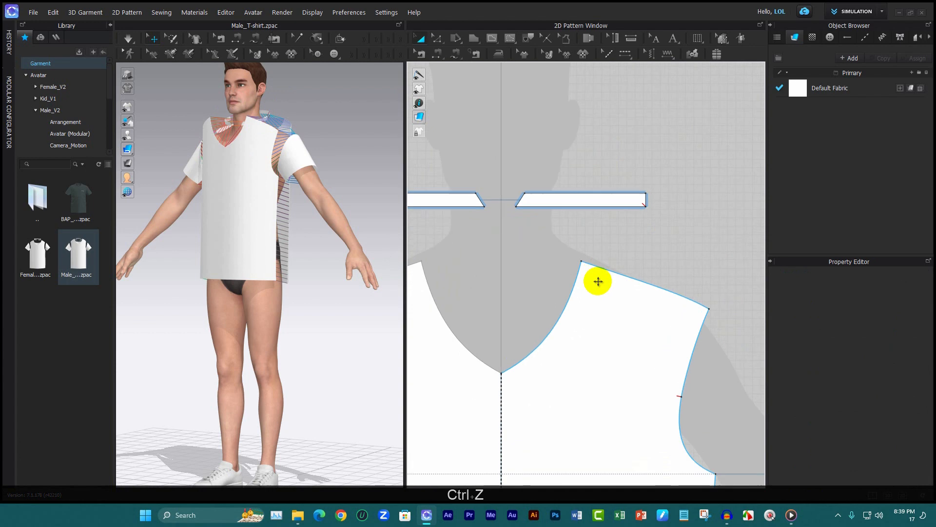
{"action": "scroll", "coordinate": [597, 279], "scroll_direction": "down", "scroll_amount": 5}
{"action": "scroll", "coordinate": [597, 278], "scroll_direction": "down", "scroll_amount": 4}
{"action": "left_click", "coordinate": [596, 302]}
{"action": "left_click_drag", "start_coordinate": [599, 310], "coordinate": [581, 314]}
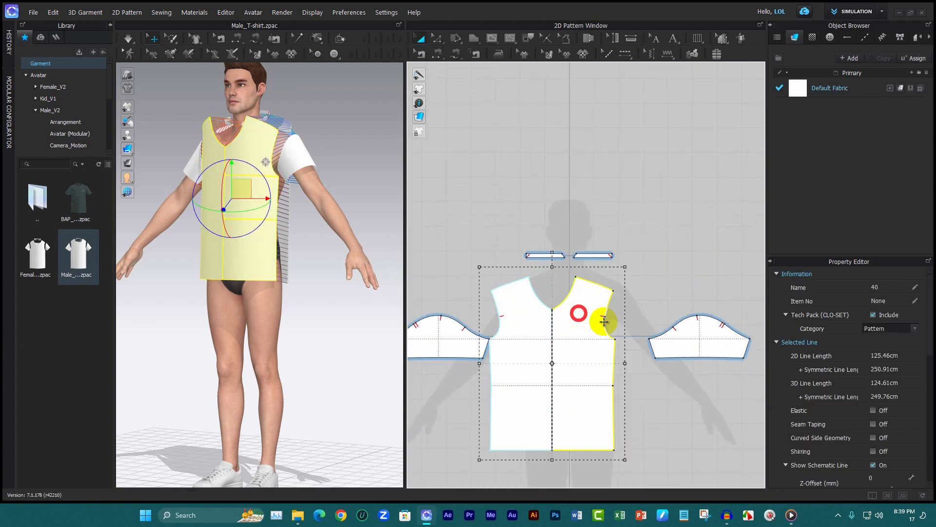
{"action": "key", "text": "ctrl+z"}
{"action": "key", "text": "ctrl+z"}
Try moving the sleeve pattern beside the front body to other positions and undo the moves.
{"action": "left_click_drag", "start_coordinate": [683, 335], "coordinate": [683, 171]}
{"action": "key", "text": "ctrl+z"}
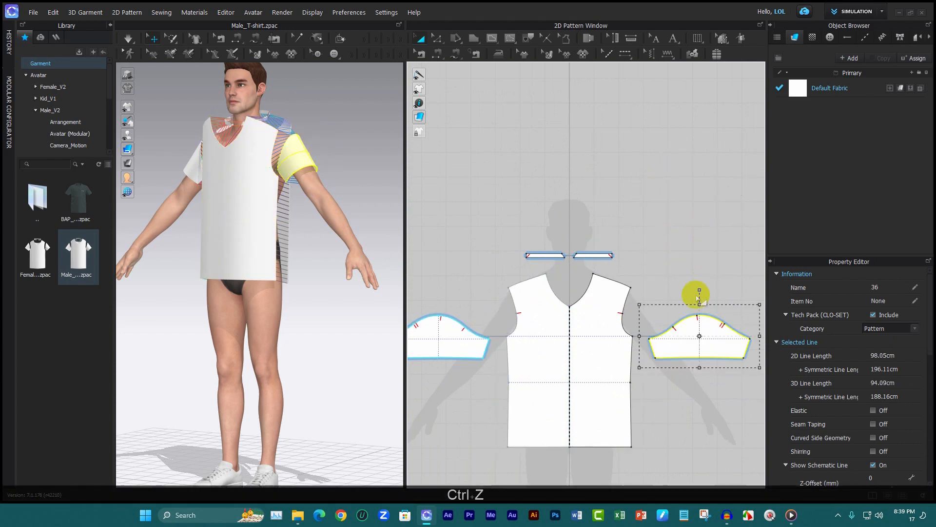
{"action": "scroll", "coordinate": [688, 326], "scroll_direction": "up", "scroll_amount": 5, "text": "alt"}
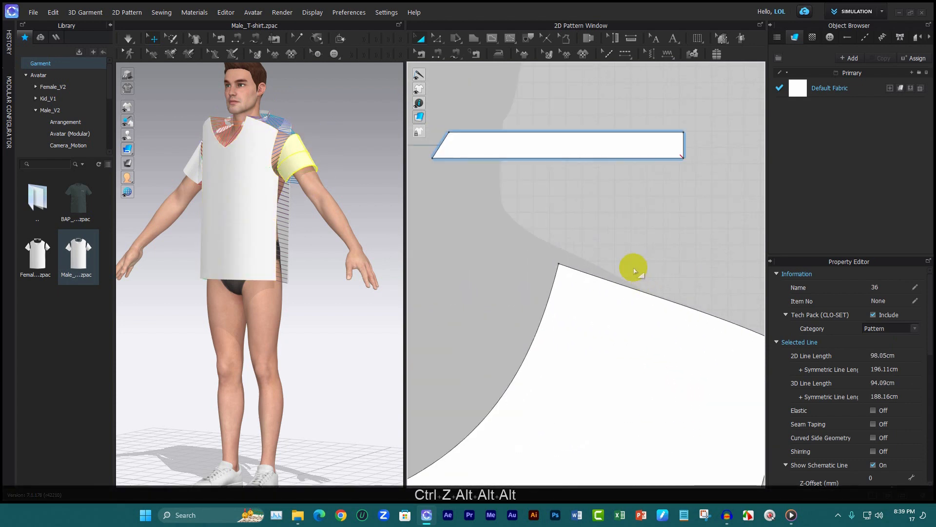
{"action": "scroll", "coordinate": [633, 270], "scroll_direction": "down", "scroll_amount": 8}
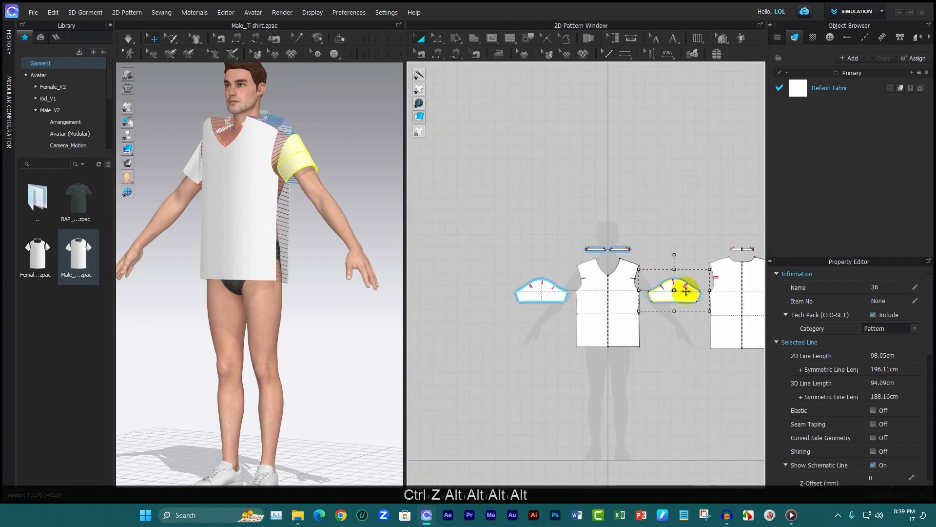
{"action": "mouse_move", "coordinate": [686, 291]}
{"action": "left_mouse_down"}
{"action": "mouse_move", "coordinate": [677, 209]}
{"action": "mouse_move", "coordinate": [489, 163]}
{"action": "mouse_move", "coordinate": [658, 242]}
{"action": "mouse_move", "coordinate": [668, 286]}
{"action": "left_mouse_up"}
{"action": "key", "text": "ctrl+shift+z"}
Examine the T-shirt's back, sleeve and front patterns at closer and wider views.
{"action": "left_click", "coordinate": [732, 298]}
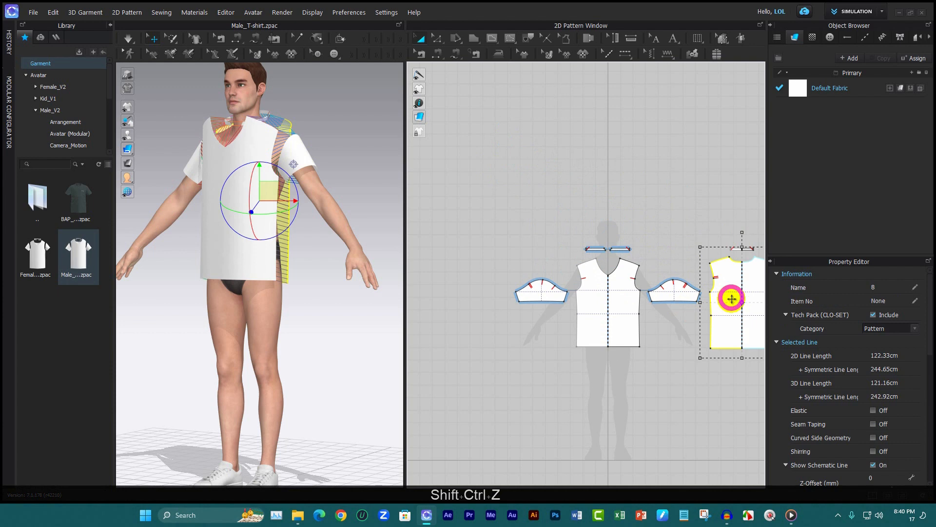
{"action": "left_click", "coordinate": [682, 289]}
{"action": "left_click", "coordinate": [674, 209]}
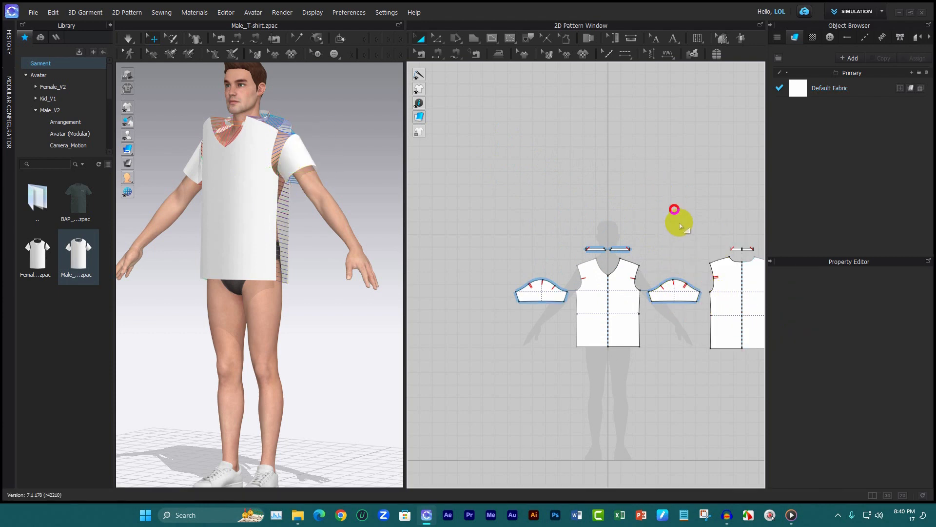
{"action": "right_click_drag", "start_coordinate": [674, 287], "coordinate": [675, 261], "text": "alt"}
{"action": "key", "text": "ctrl+alt+z"}
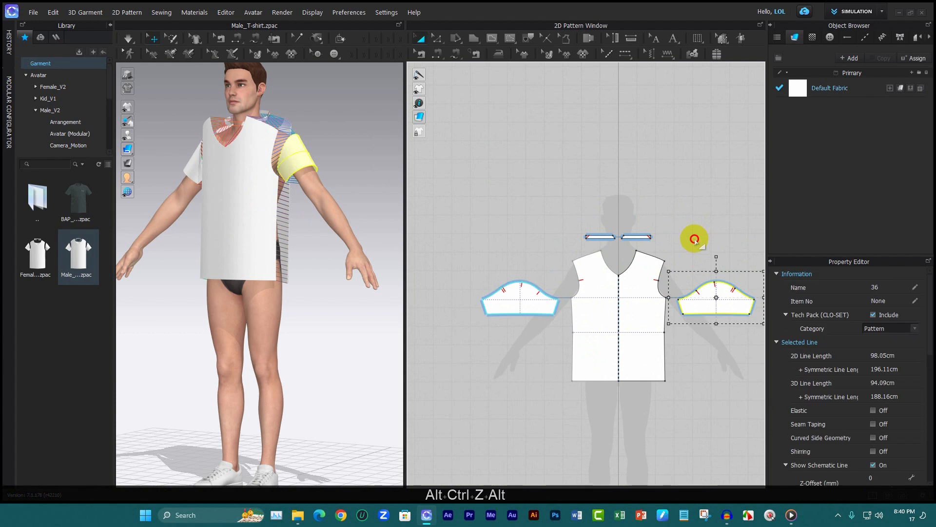
{"action": "right_click_drag", "start_coordinate": [697, 237], "coordinate": [679, 308], "text": "alt"}
{"action": "left_click", "coordinate": [550, 146]}
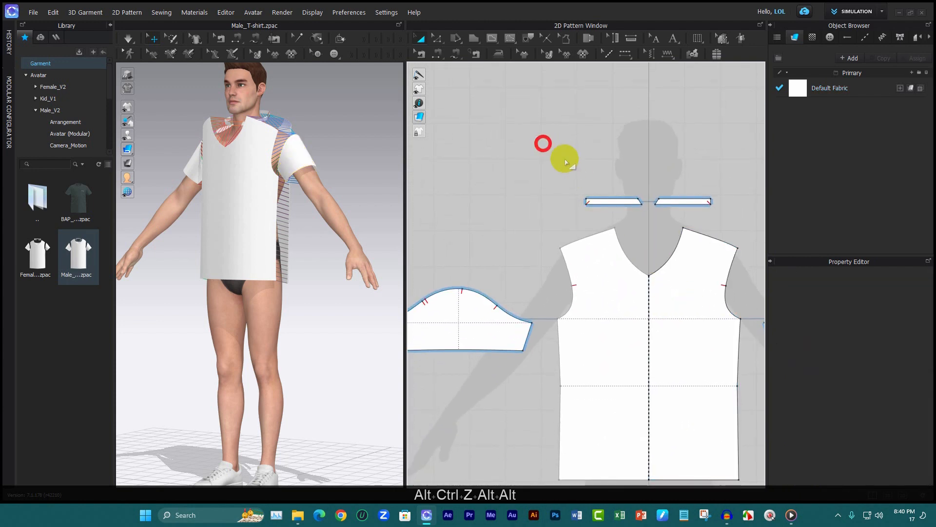
{"action": "right_click_drag", "start_coordinate": [591, 175], "coordinate": [595, 194], "text": "alt"}
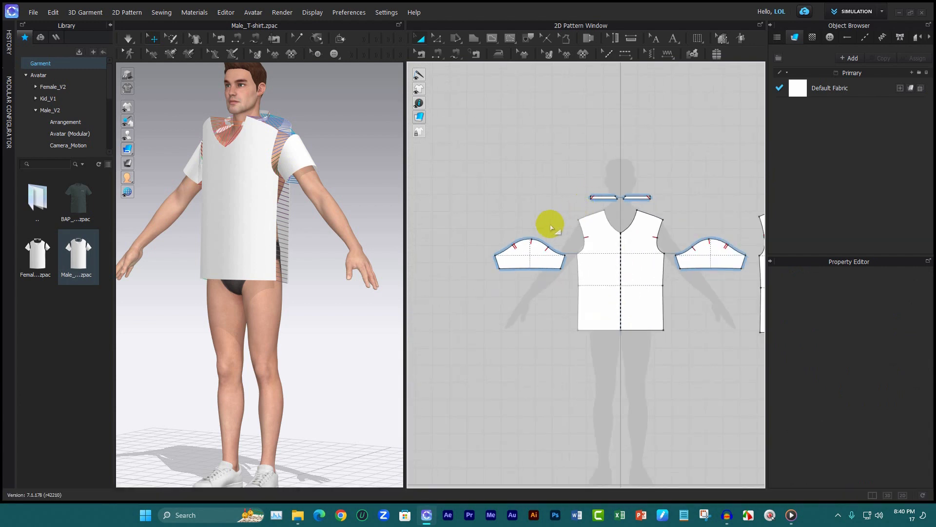
Stretch the front body pattern downward from its lower hem and undo the change.
{"action": "left_click", "coordinate": [596, 238]}
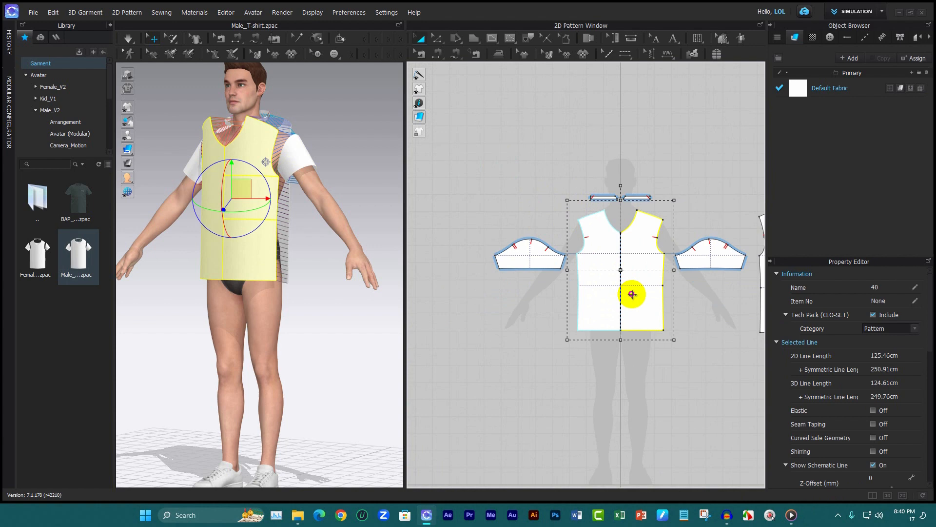
{"action": "right_click_drag", "start_coordinate": [648, 345], "coordinate": [646, 286], "text": "alt"}
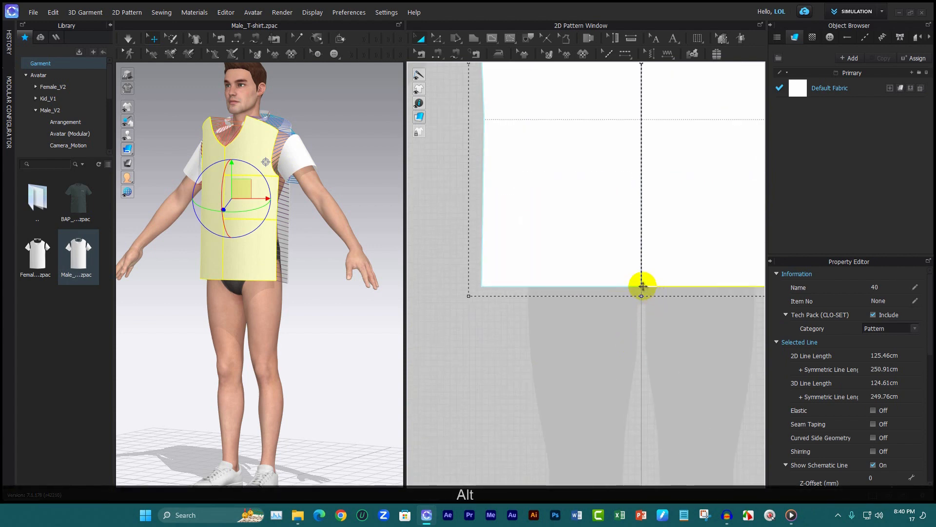
{"action": "left_click_drag", "start_coordinate": [641, 295], "coordinate": [641, 354]}
{"action": "key", "text": "ctrl+z"}
{"action": "left_click", "coordinate": [550, 338]}
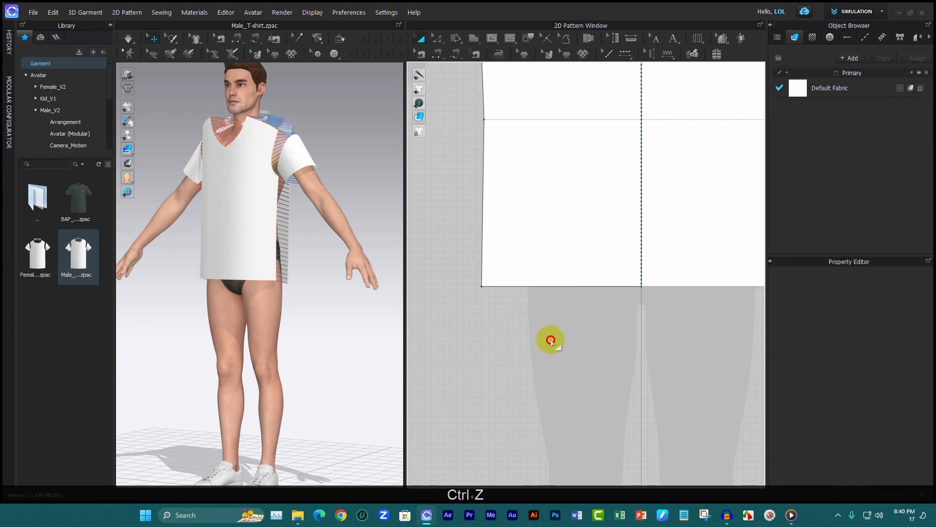
{"action": "right_click_drag", "start_coordinate": [550, 339], "coordinate": [575, 267], "text": "alt"}
{"action": "scroll", "coordinate": [572, 259], "scroll_direction": "down", "scroll_amount": 10, "text": "alt"}
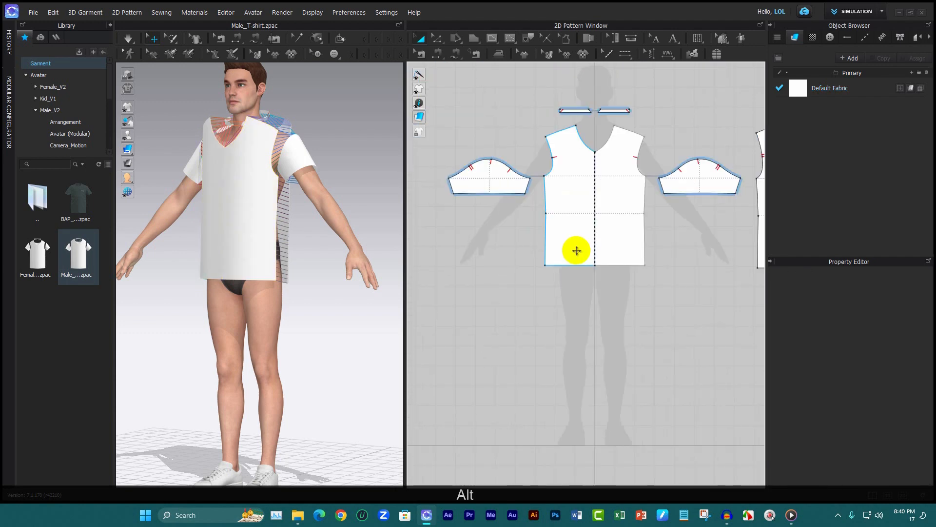
Select the front body pattern, display its available pattern commands, and dismiss them without applying any.
{"action": "left_click", "coordinate": [598, 216]}
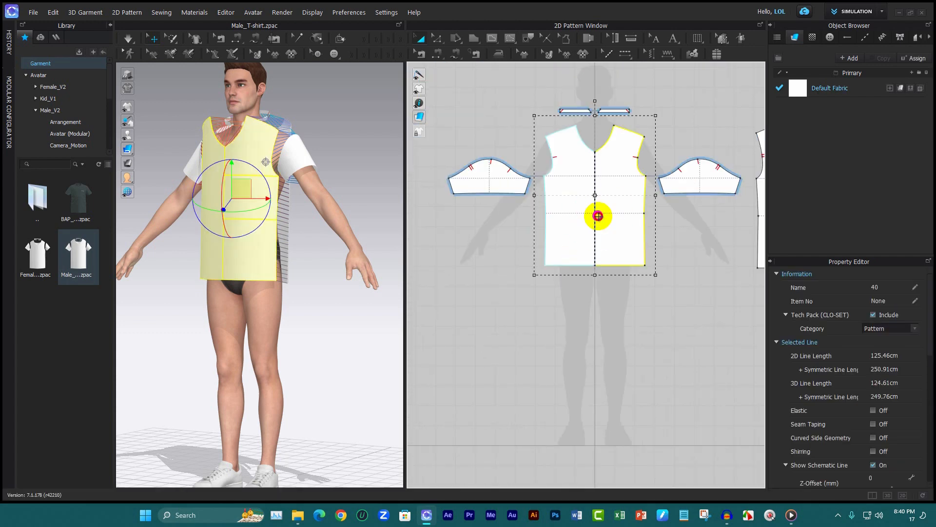
{"action": "right_click", "coordinate": [596, 217]}
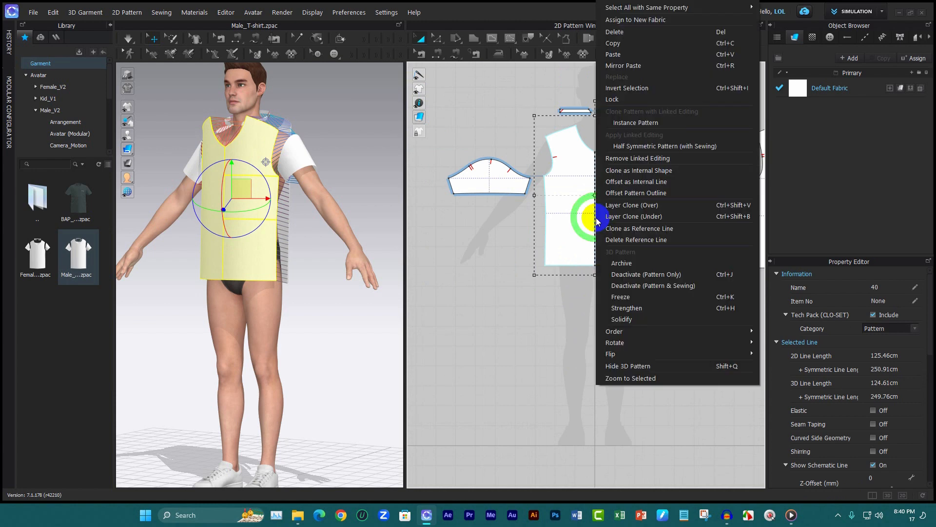
{"action": "left_click", "coordinate": [509, 293]}
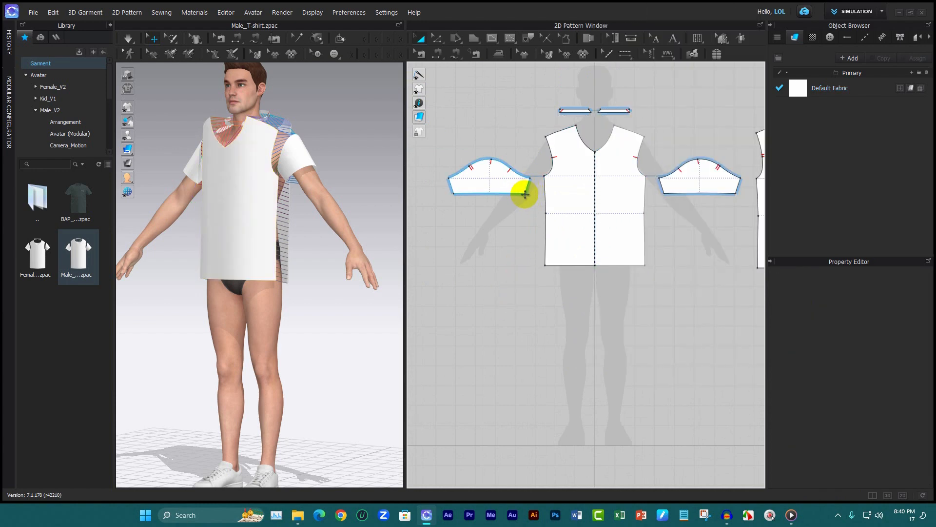
Try scaling the sleeve pattern beside the front body from its corner through the Transform dialog, and cancel it.
{"action": "left_click", "coordinate": [525, 194]}
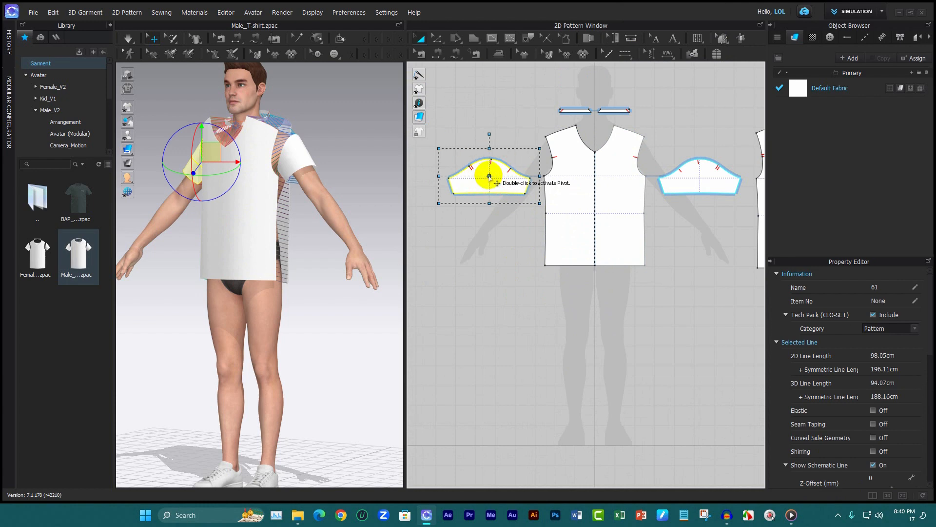
{"action": "left_click", "coordinate": [514, 259]}
{"action": "left_click", "coordinate": [504, 180]}
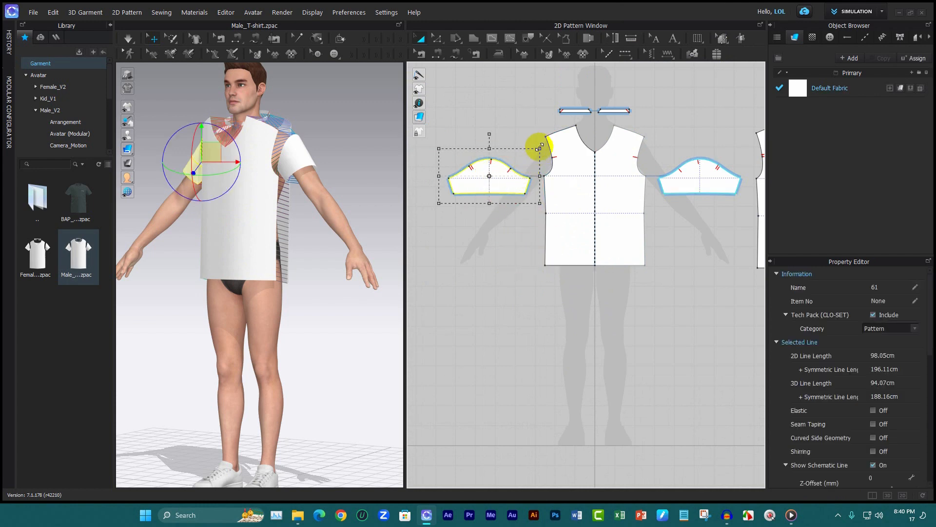
{"action": "left_click_drag", "start_coordinate": [540, 148], "coordinate": [541, 145]}
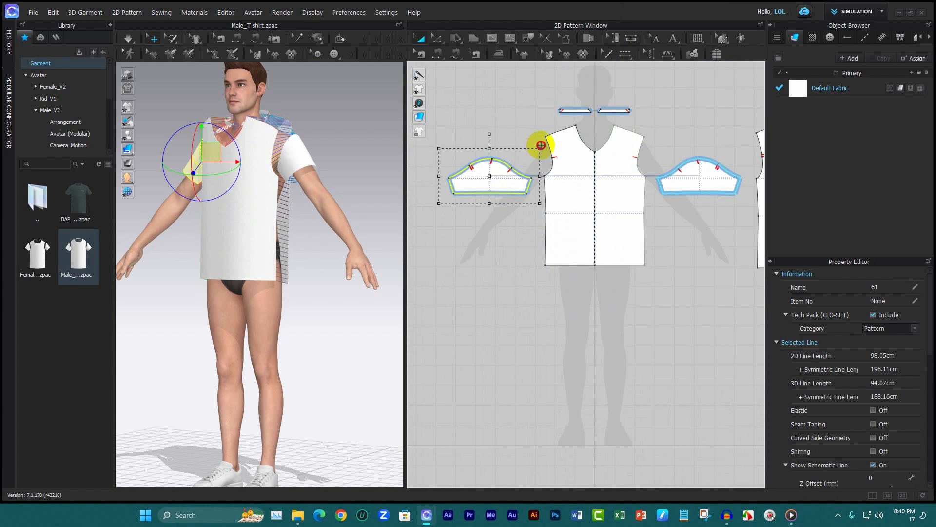
{"action": "left_click", "coordinate": [541, 145]}
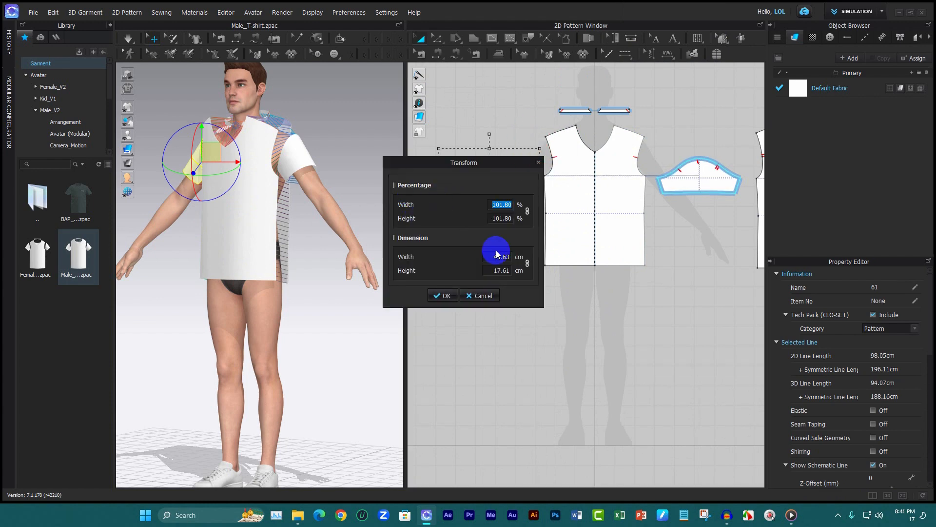
{"action": "left_click", "coordinate": [481, 298]}
{"action": "left_click", "coordinate": [512, 292]}
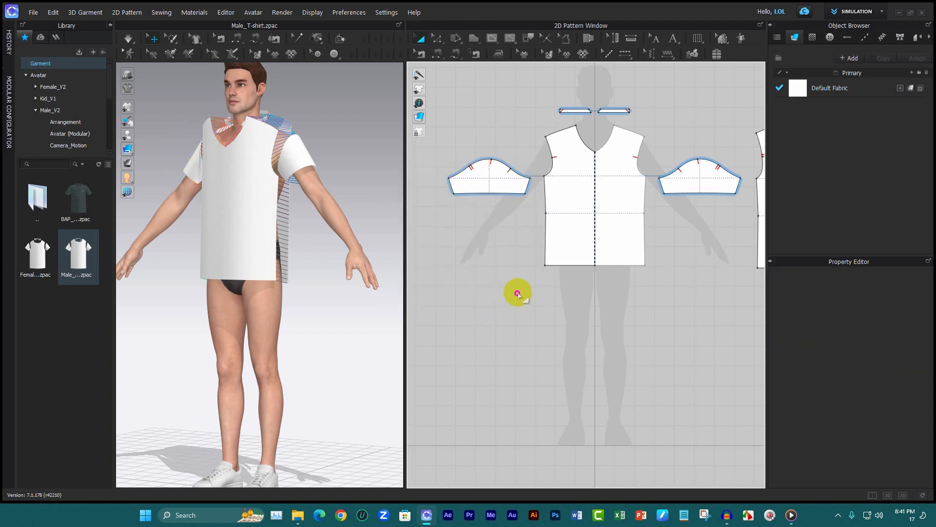
Examine the sleeve pattern beside the front body at wider and closer views in the 2D Pattern Window.
{"action": "left_click", "coordinate": [481, 178]}
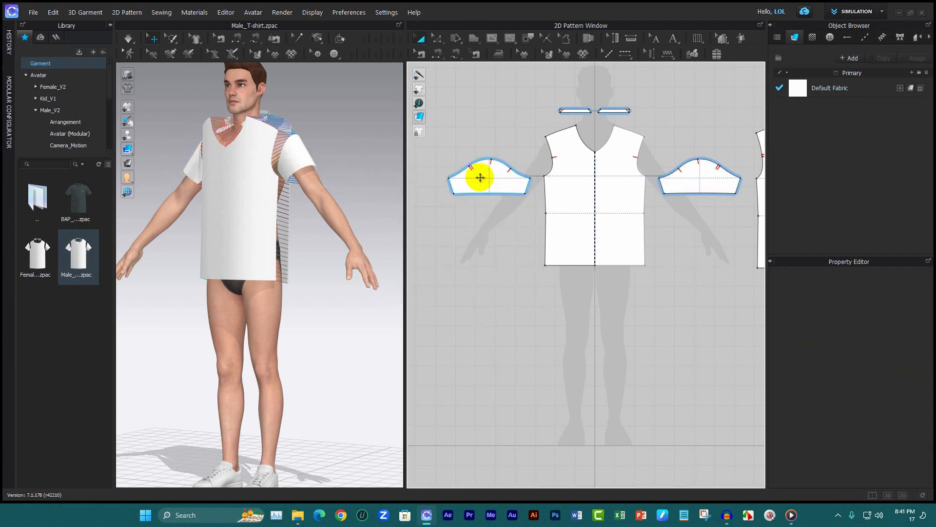
{"action": "left_click", "coordinate": [495, 169]}
{"action": "scroll", "coordinate": [486, 156], "scroll_direction": "down", "scroll_amount": 3}
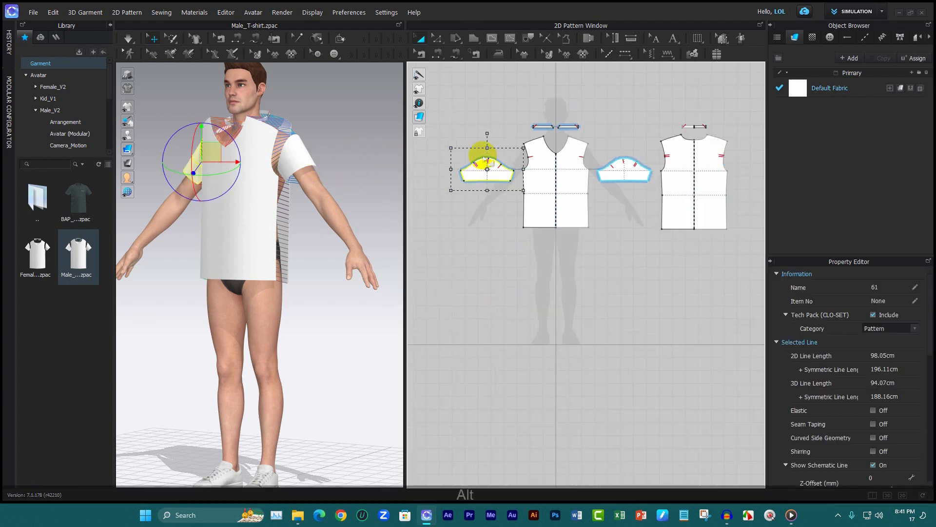
{"action": "right_click_drag", "start_coordinate": [469, 165], "coordinate": [606, 93], "text": "alt"}
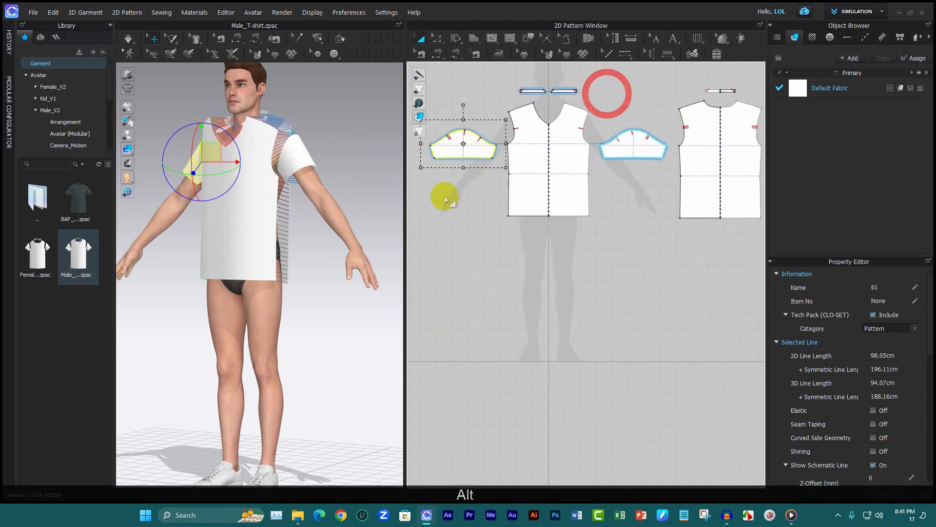
{"action": "scroll", "coordinate": [451, 194], "scroll_direction": "down", "scroll_amount": 2}
{"action": "scroll", "coordinate": [443, 155], "scroll_direction": "up", "scroll_amount": 6}
{"action": "middle_click_drag", "start_coordinate": [465, 110], "coordinate": [501, 146], "text": "alt"}
{"action": "left_click", "coordinate": [569, 138]}
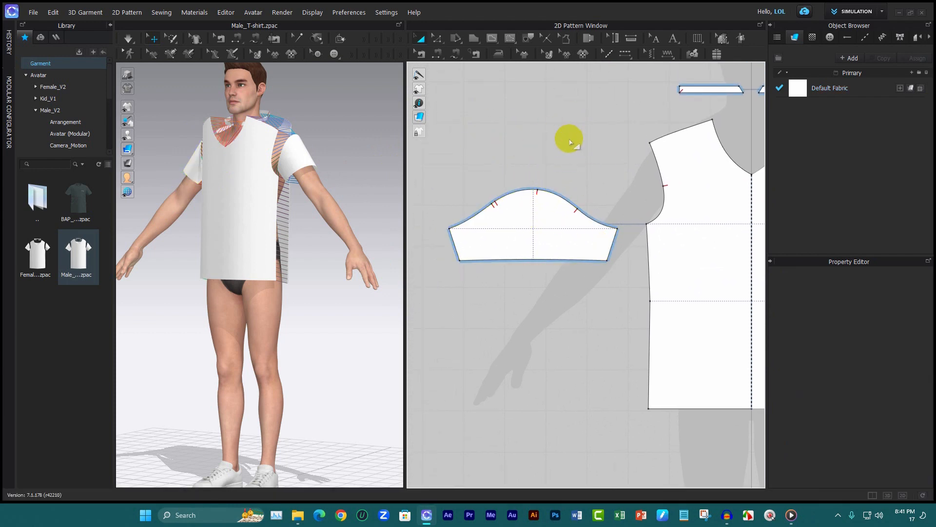
Try resizing the sleeve pattern proportionally from its upper corner, call up the Transform values for it, and cancel the resize.
{"action": "left_click", "coordinate": [510, 221]}
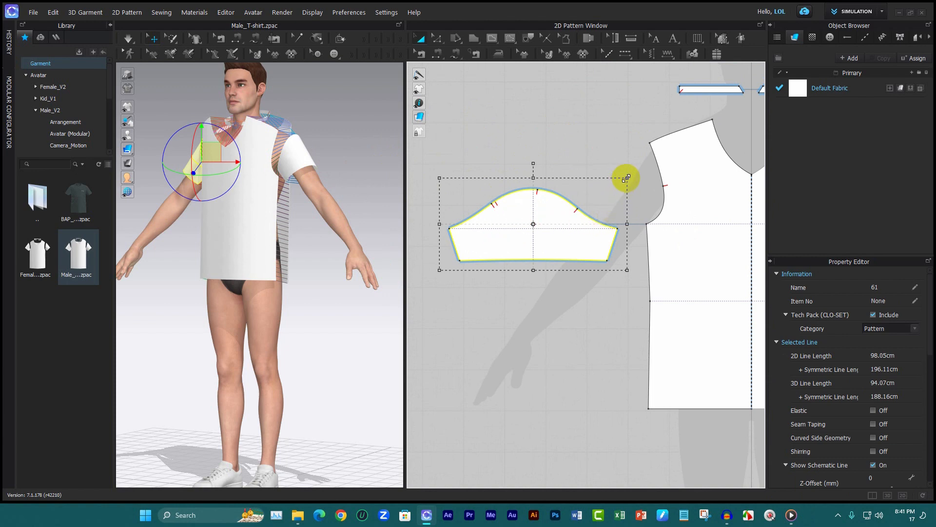
{"action": "left_click_drag", "start_coordinate": [628, 176], "coordinate": [634, 162], "text": "shift"}
{"action": "key", "text": "ctrl+shift+z"}
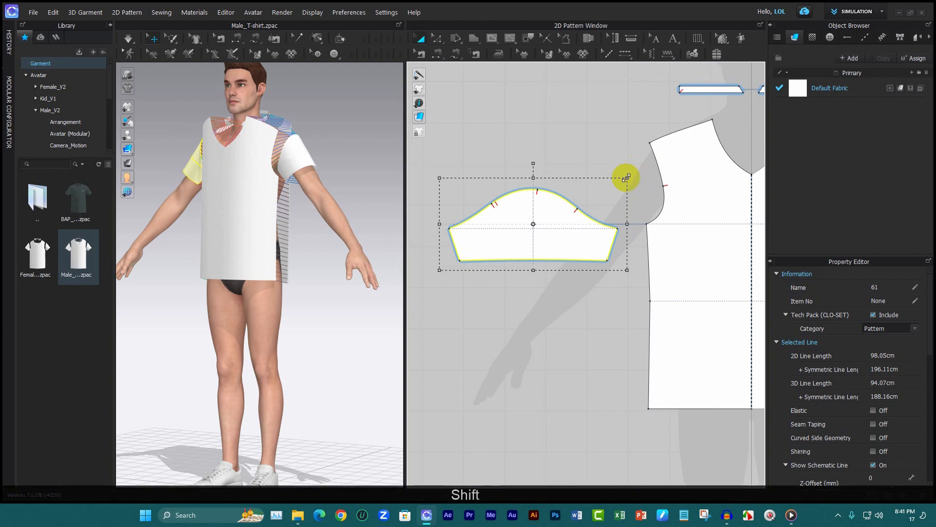
{"action": "left_click_drag", "start_coordinate": [632, 176], "coordinate": [632, 174], "text": "shift"}
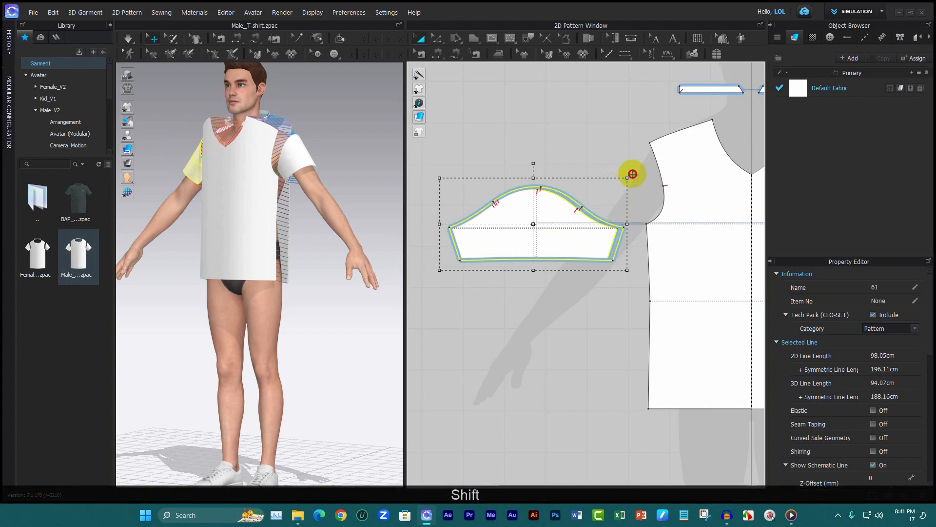
{"action": "left_click_drag", "start_coordinate": [633, 174], "coordinate": [633, 175], "text": "shift"}
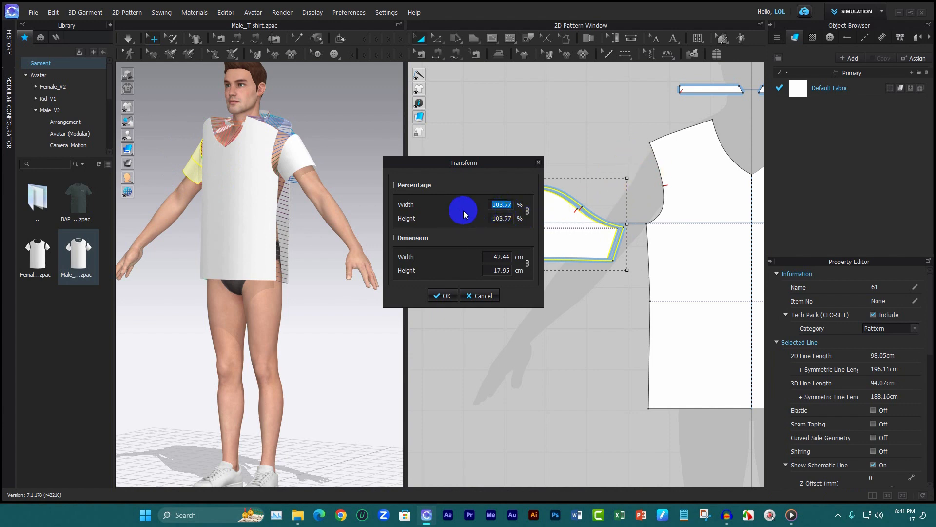
{"action": "left_click", "coordinate": [478, 296]}
{"action": "left_click", "coordinate": [571, 136]}
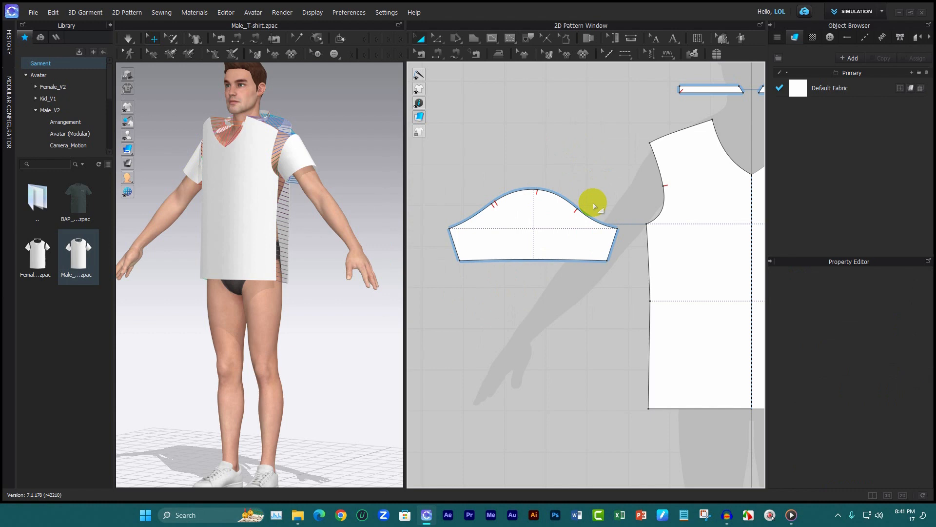
View the avatar from its other side and bring all the T-shirt patterns into view in the 2D Pattern Window.
{"action": "right_click_drag", "start_coordinate": [340, 286], "coordinate": [424, 282]}
{"action": "right_click_drag", "start_coordinate": [545, 134], "coordinate": [528, 199]}
{"action": "scroll", "coordinate": [561, 193], "scroll_direction": "down", "scroll_amount": 5}
{"action": "right_click_drag", "start_coordinate": [668, 145], "coordinate": [606, 149]}
{"action": "scroll", "coordinate": [661, 130], "scroll_direction": "down", "scroll_amount": 2}
{"action": "right_click_drag", "start_coordinate": [631, 210], "coordinate": [573, 115]}
{"action": "middle_click_drag", "start_coordinate": [336, 148], "coordinate": [380, 159]}
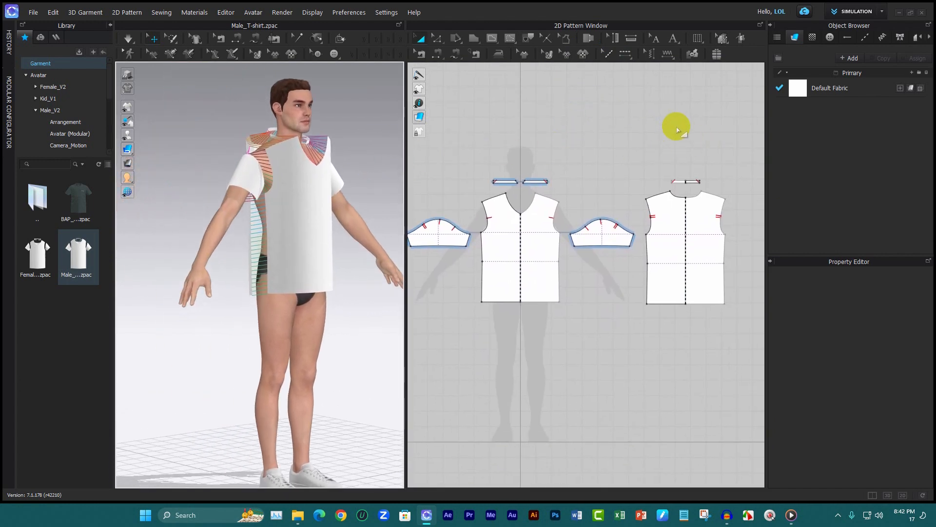
{"action": "right_click", "coordinate": [644, 127]}
{"action": "left_click", "coordinate": [612, 122]}
{"action": "middle_click_drag", "start_coordinate": [627, 146], "coordinate": [645, 152]}
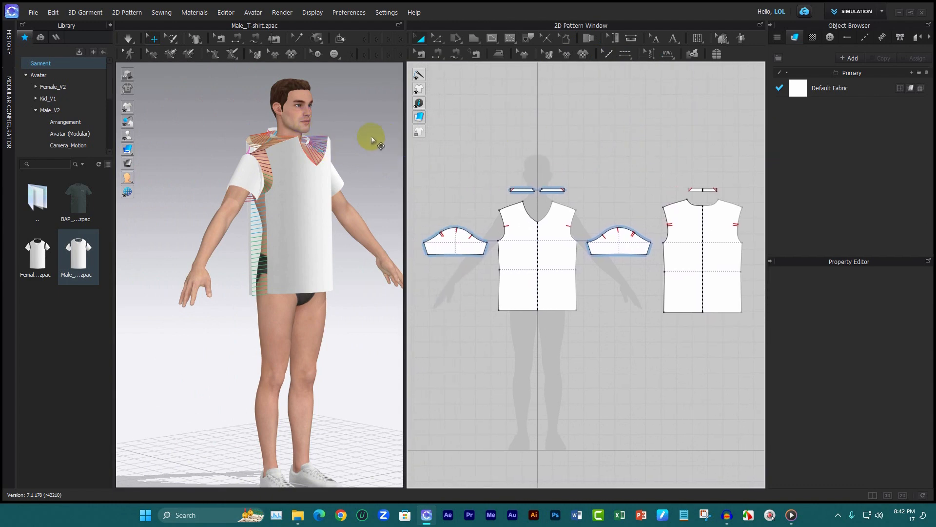
Examine the T-shirt on the avatar from the front and side at different distances, leaving no pattern selected.
{"action": "mouse_move", "coordinate": [359, 150]}
{"action": "right_mouse_down"}
{"action": "mouse_move", "coordinate": [319, 144]}
{"action": "mouse_move", "coordinate": [361, 131]}
{"action": "right_mouse_up"}
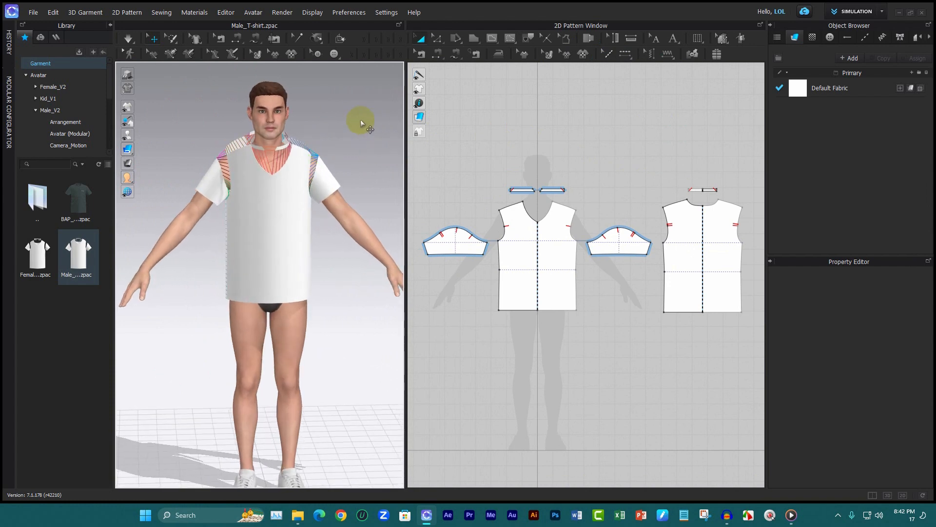
{"action": "mouse_move", "coordinate": [368, 119]}
{"action": "right_mouse_down"}
{"action": "mouse_move", "coordinate": [268, 127]}
{"action": "mouse_move", "coordinate": [210, 111]}
{"action": "mouse_move", "coordinate": [324, 52]}
{"action": "mouse_move", "coordinate": [324, 25]}
{"action": "mouse_move", "coordinate": [550, 114]}
{"action": "mouse_move", "coordinate": [464, 155]}
{"action": "mouse_move", "coordinate": [330, 163]}
{"action": "mouse_move", "coordinate": [259, 152]}
{"action": "mouse_move", "coordinate": [365, 114]}
{"action": "right_mouse_up"}
{"action": "scroll", "coordinate": [199, 154], "scroll_direction": "down", "scroll_amount": 3}
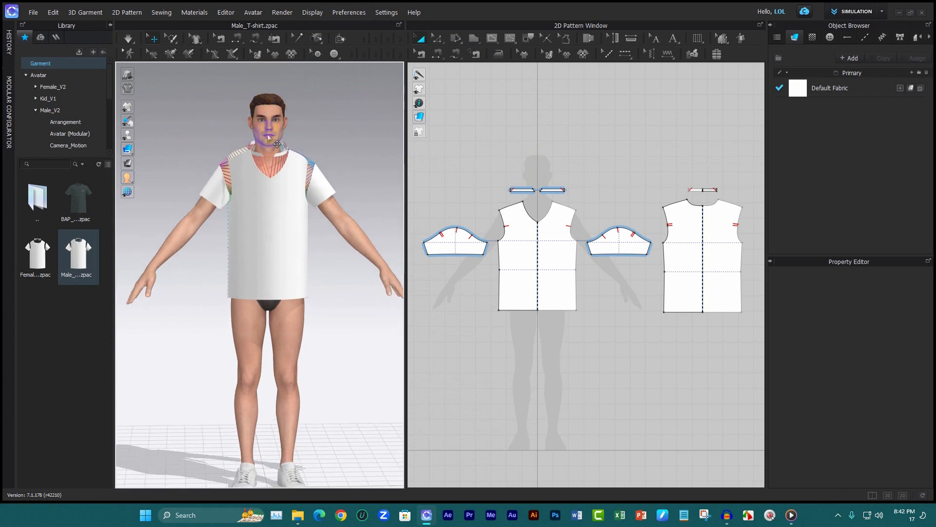
{"action": "scroll", "coordinate": [233, 156], "scroll_direction": "up", "scroll_amount": 2}
{"action": "scroll", "coordinate": [252, 136], "scroll_direction": "down", "scroll_amount": 2}
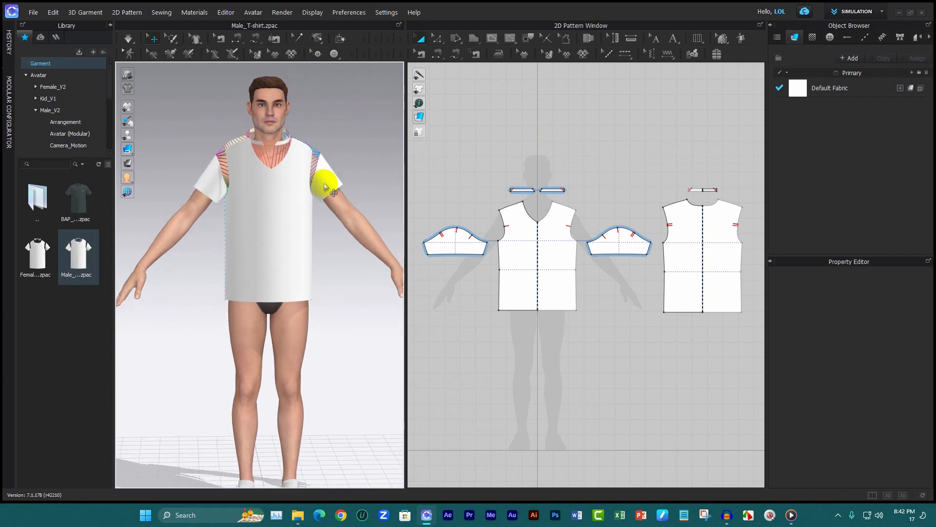
{"action": "right_click_drag", "start_coordinate": [309, 234], "coordinate": [382, 259]}
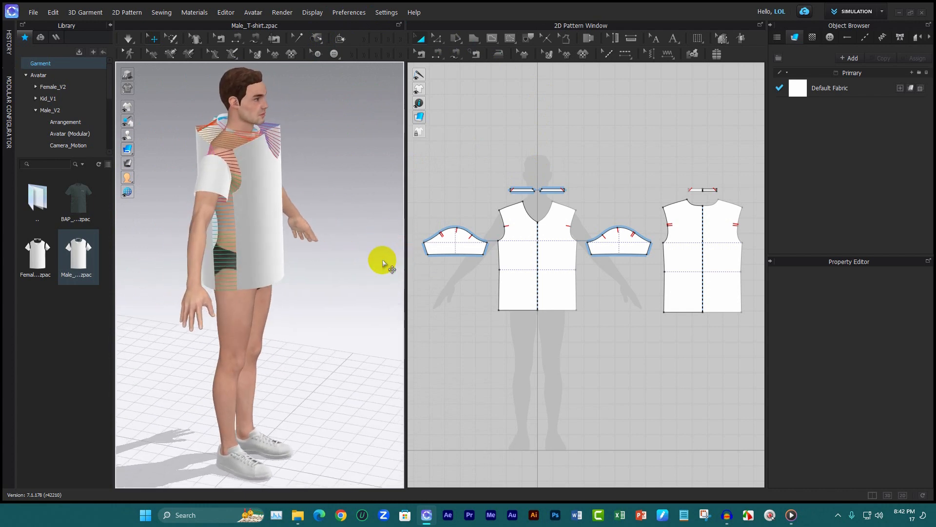
{"action": "key", "text": "ctrl+z"}
{"action": "right_click_drag", "start_coordinate": [358, 200], "coordinate": [261, 199]}
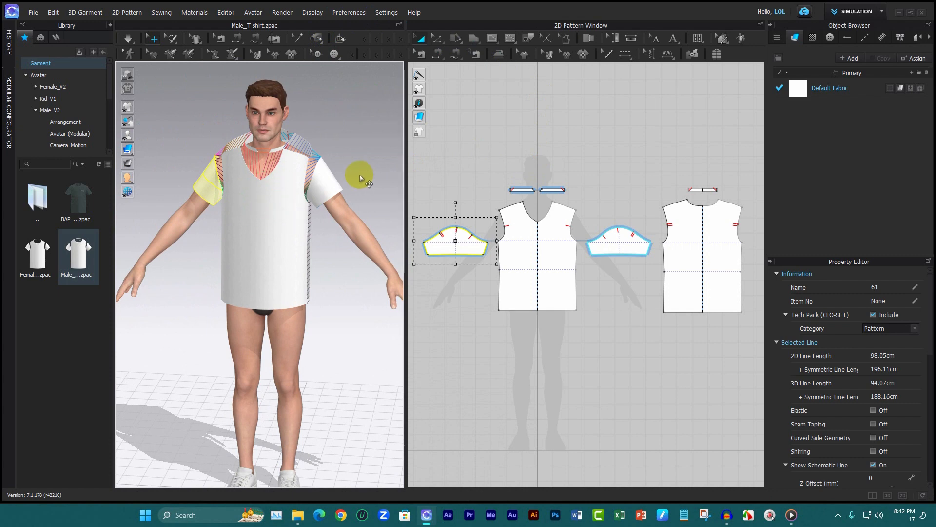
{"action": "left_click", "coordinate": [350, 141]}
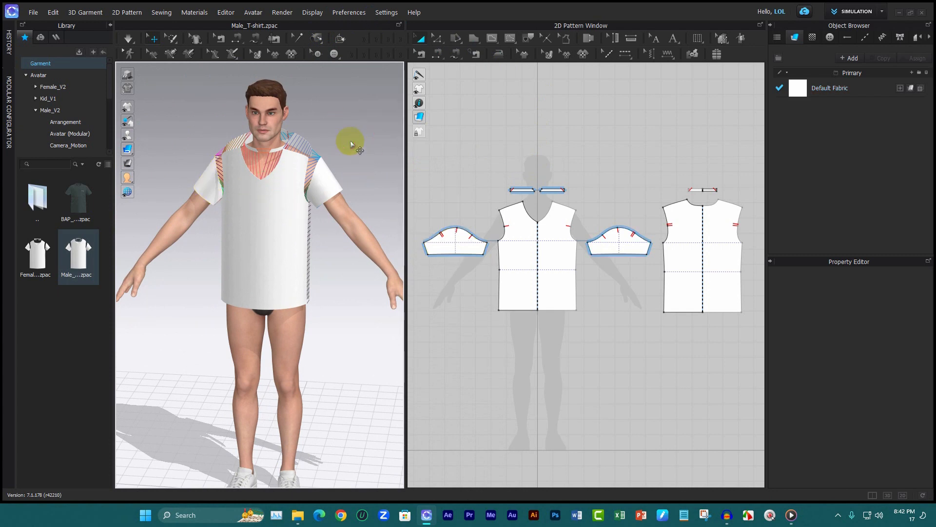
Cycle the 3D window through its preset three-quarter, front, side, top and back views of the avatar.
{"action": "key", "text": "KP_1"}
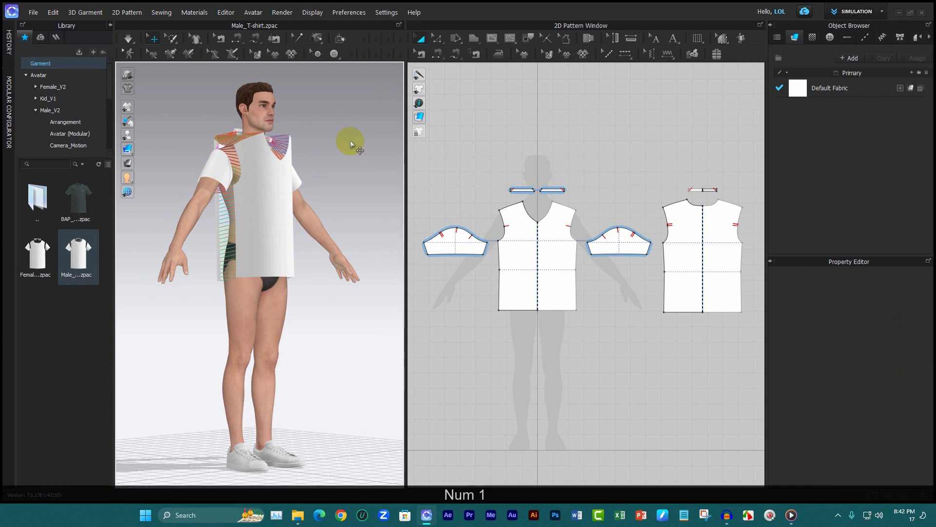
{"action": "key", "text": "KP_2"}
{"action": "key", "text": "KP_3"}
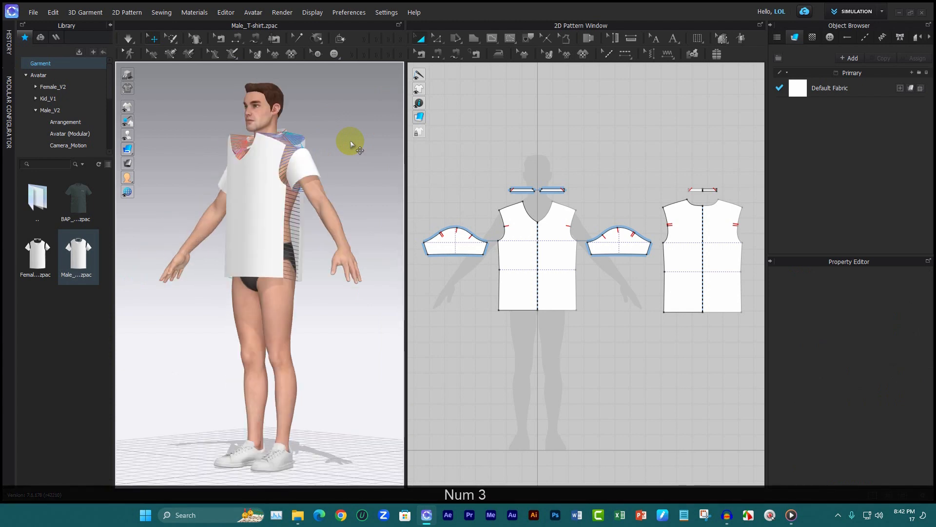
{"action": "key", "text": "KP_4"}
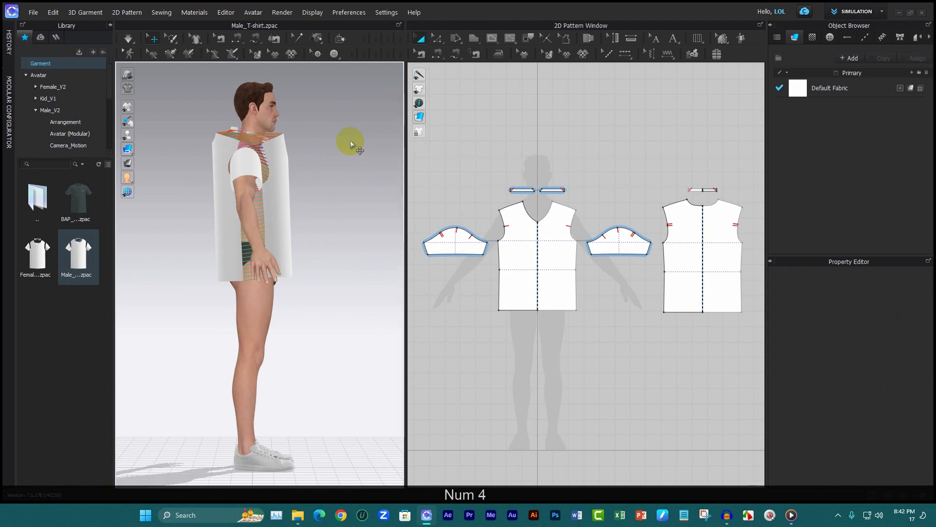
{"action": "key", "text": "KP_5"}
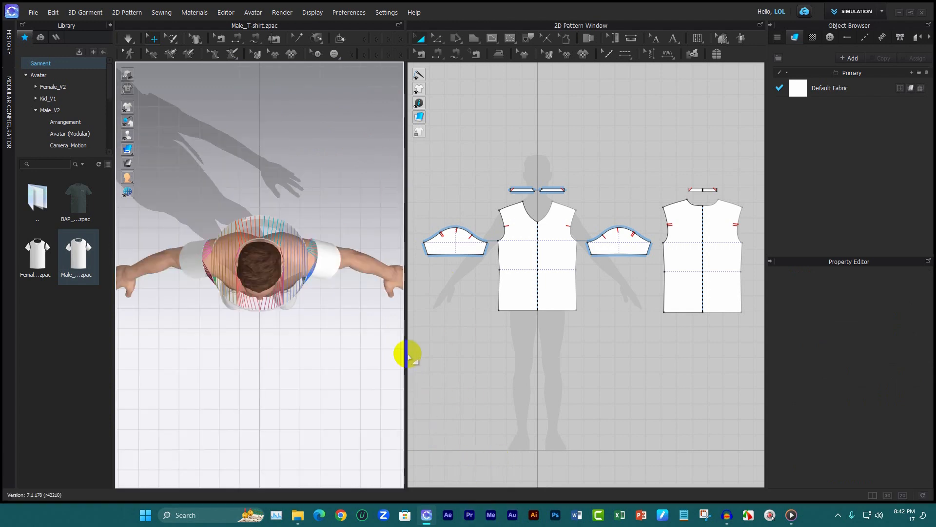
{"action": "key", "text": "KP_6"}
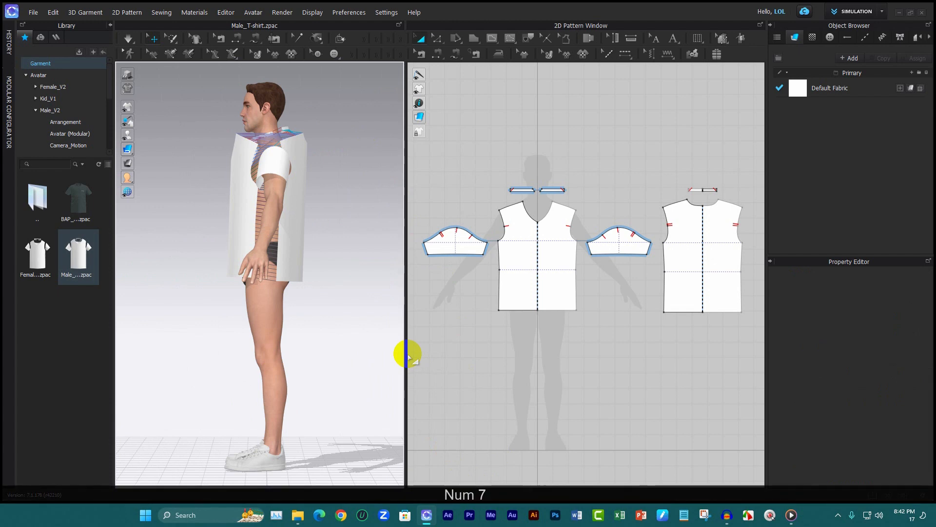
{"action": "key", "text": "KP_8"}
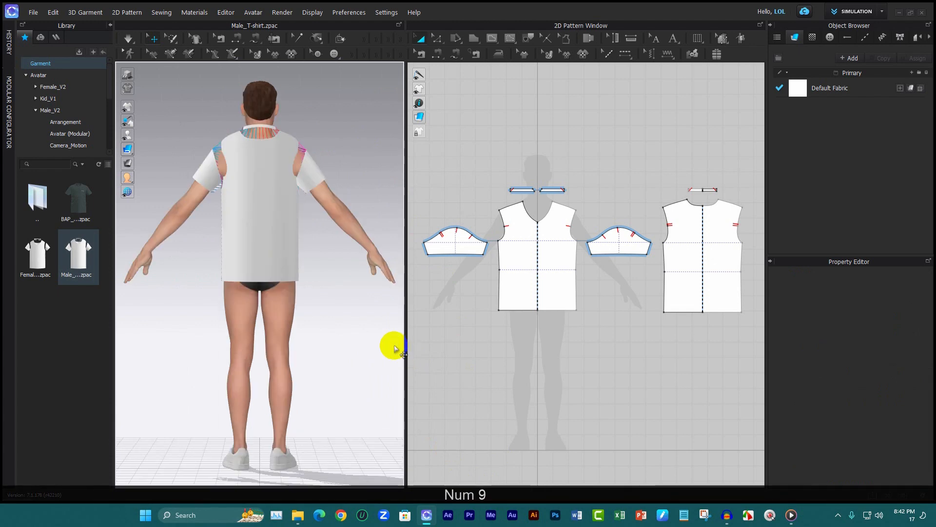
Switch the layout to show only the 3D window and frame the avatar's head and upper T-shirt up close from the front.
{"action": "right_click_drag", "start_coordinate": [204, 250], "coordinate": [406, 260]}
{"action": "scroll", "coordinate": [173, 173], "scroll_direction": "up", "scroll_amount": 3}
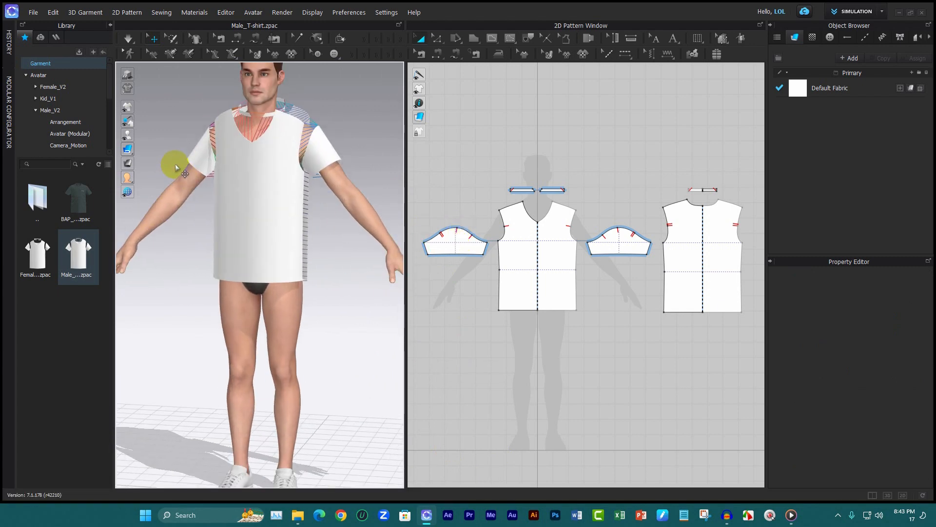
{"action": "scroll", "coordinate": [175, 164], "scroll_direction": "up", "scroll_amount": 1}
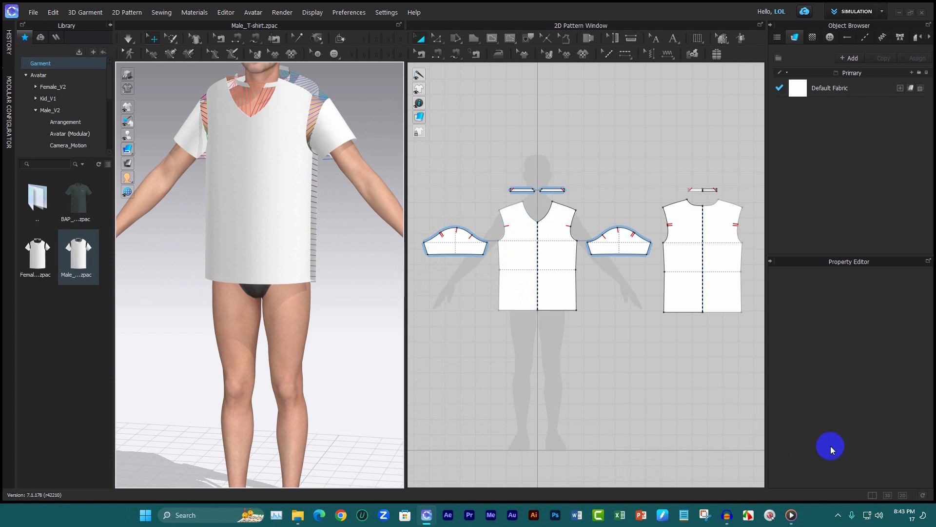
{"action": "left_click", "coordinate": [890, 497]}
{"action": "scroll", "coordinate": [517, 195], "scroll_direction": "down", "scroll_amount": 4}
{"action": "scroll", "coordinate": [480, 85], "scroll_direction": "up", "scroll_amount": 4}
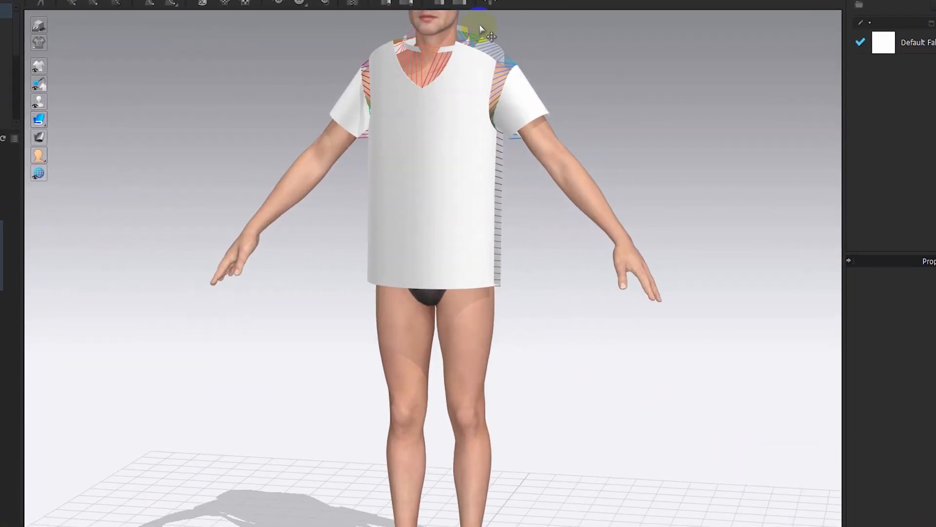
{"action": "middle_click_drag", "start_coordinate": [479, 24], "coordinate": [560, 203]}
{"action": "scroll", "coordinate": [496, 223], "scroll_direction": "up", "scroll_amount": 5}
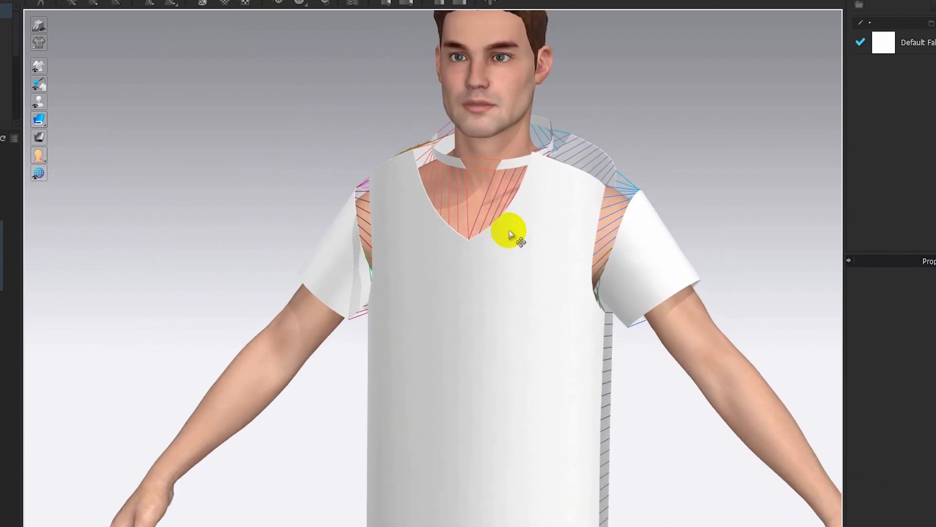
Select the T-shirt's front pattern and the sleeve on the avatar's left arm in turn in the 3D window.
{"action": "scroll", "coordinate": [509, 238], "scroll_direction": "down", "scroll_amount": 5}
{"action": "left_click", "coordinate": [525, 264]}
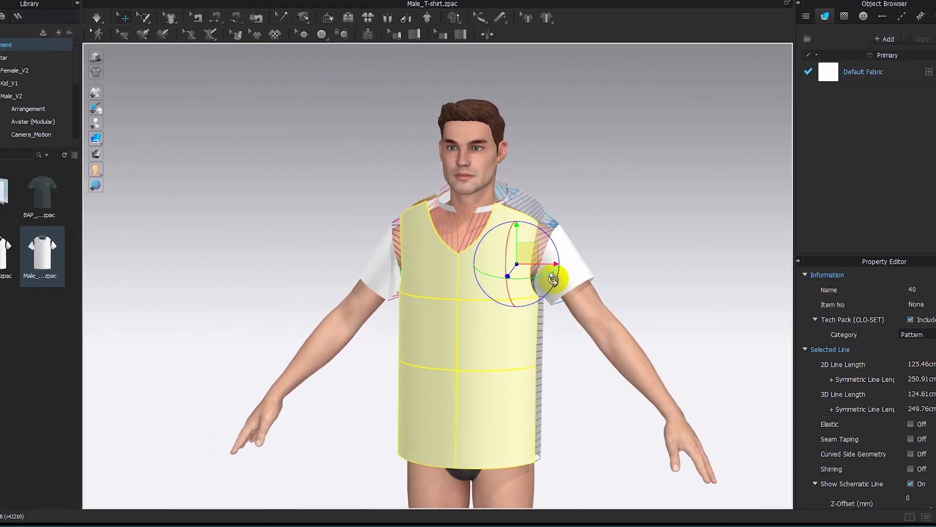
{"action": "left_click", "coordinate": [566, 257]}
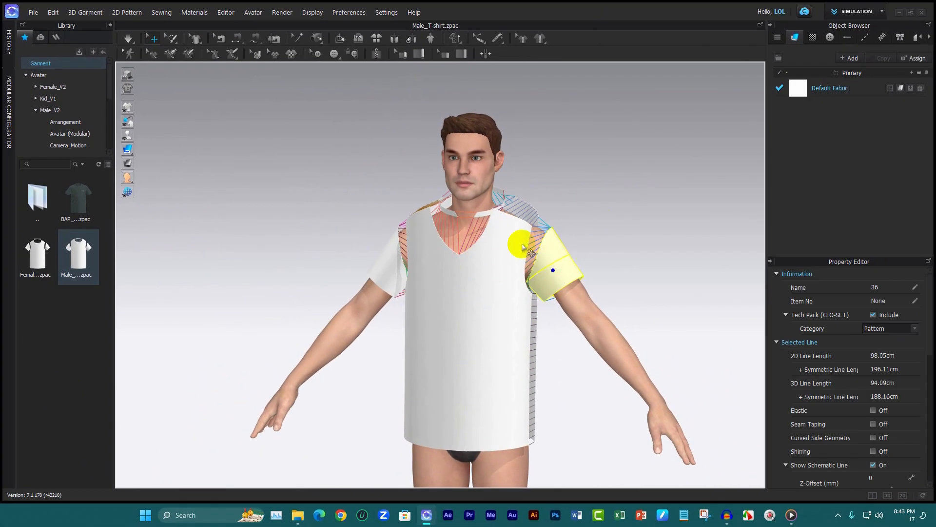
Rotate the front pattern sideways in the view plane with the gizmo's outer ring and undo the rotation.
{"action": "left_click", "coordinate": [480, 301]}
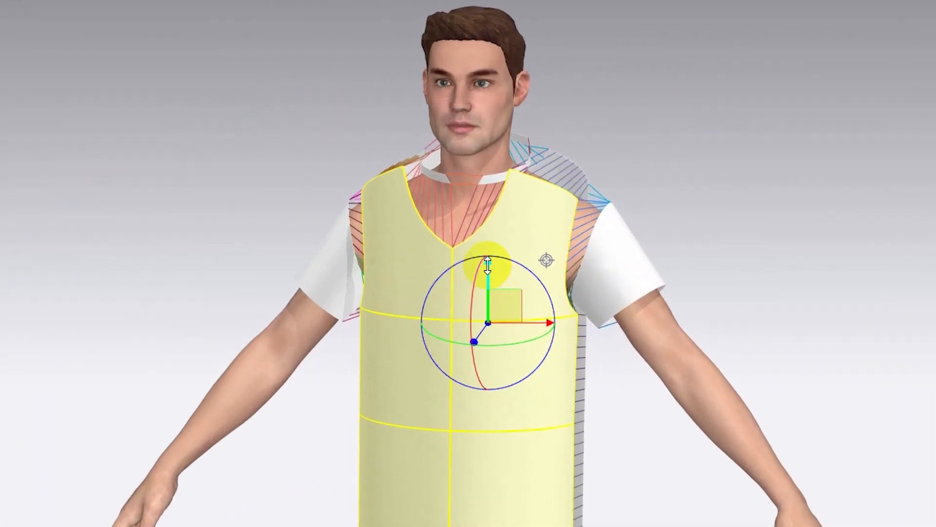
{"action": "left_click_drag", "start_coordinate": [493, 259], "coordinate": [518, 267]}
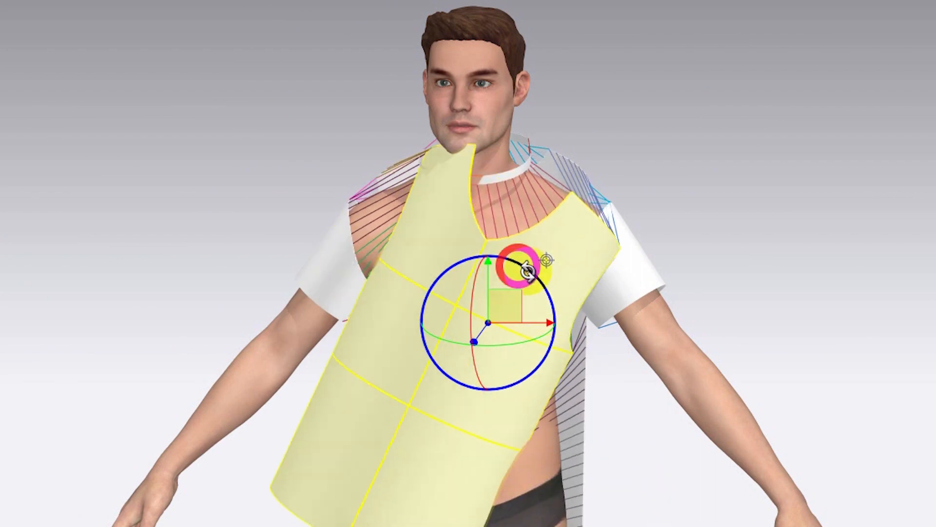
{"action": "key", "text": "ctrl+z"}
Move the front pattern upward along the gizmo's vertical axis and undo the move.
{"action": "left_click", "coordinate": [499, 277]}
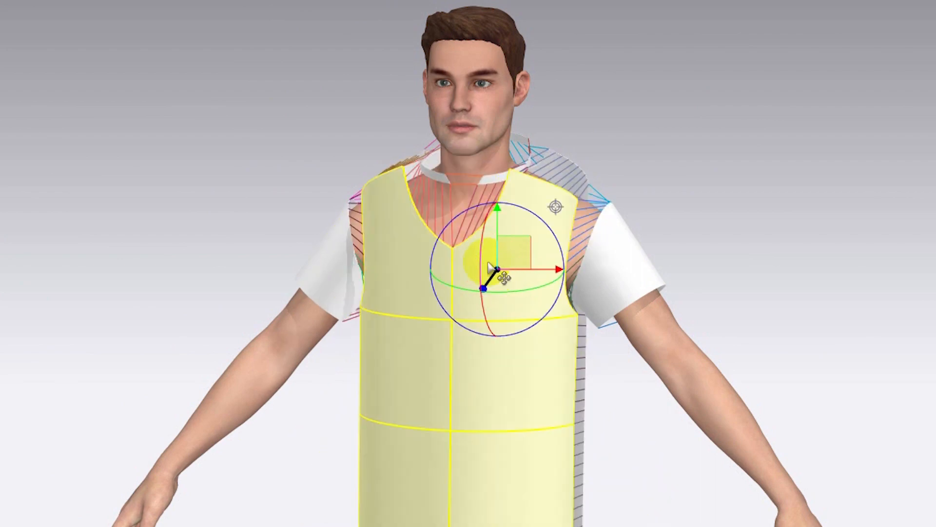
{"action": "left_click_drag", "start_coordinate": [497, 221], "coordinate": [508, 95]}
{"action": "key", "text": "ctrl+z"}
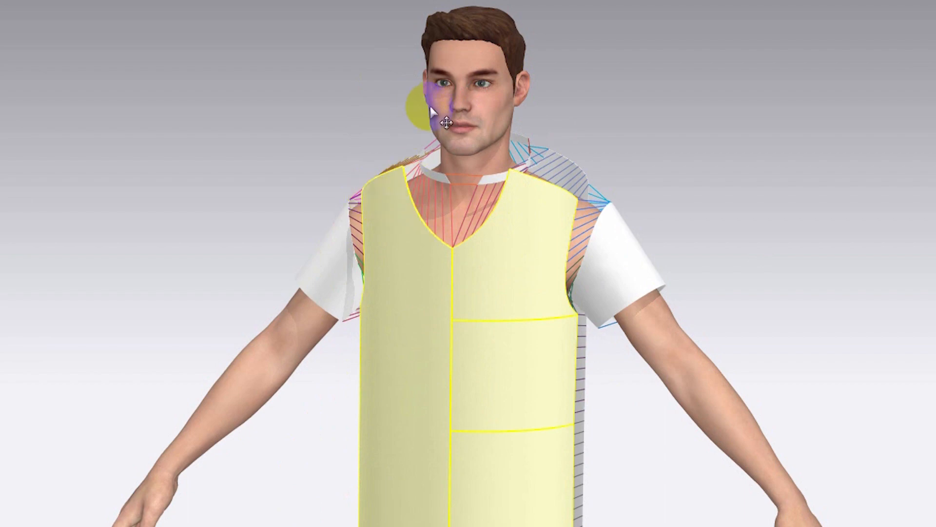
{"action": "left_click", "coordinate": [527, 282]}
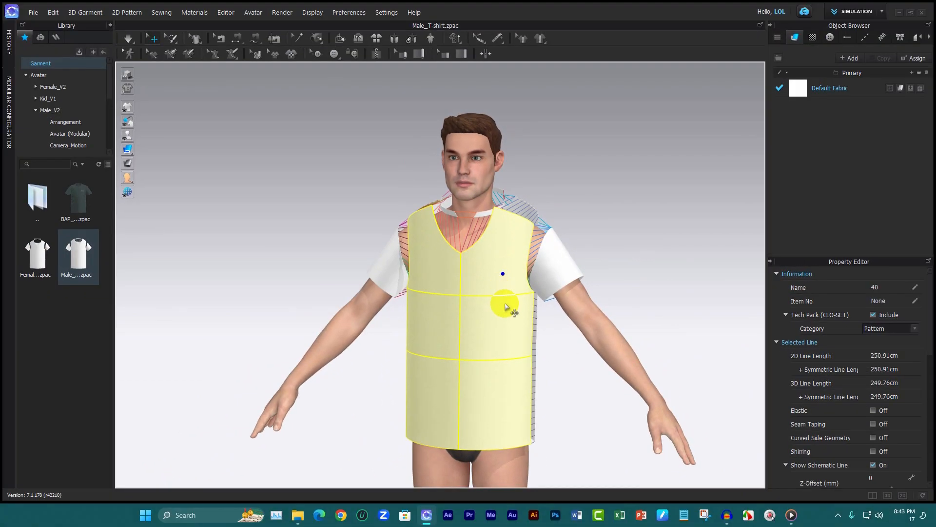
{"action": "key", "text": "ctrl+z"}
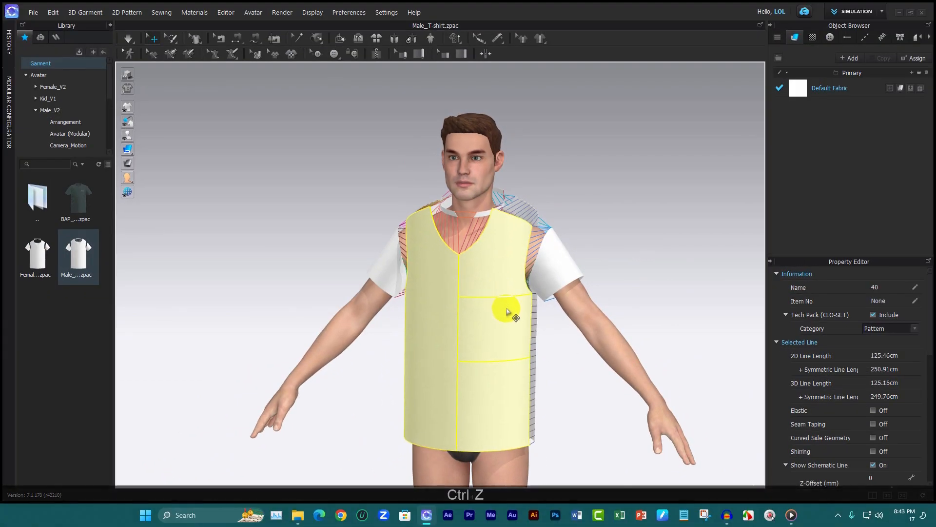
Turn the front pattern around the gizmo's vertical axis and undo the rotation.
{"action": "left_click", "coordinate": [503, 259]}
{"action": "left_click_drag", "start_coordinate": [495, 256], "coordinate": [464, 257]}
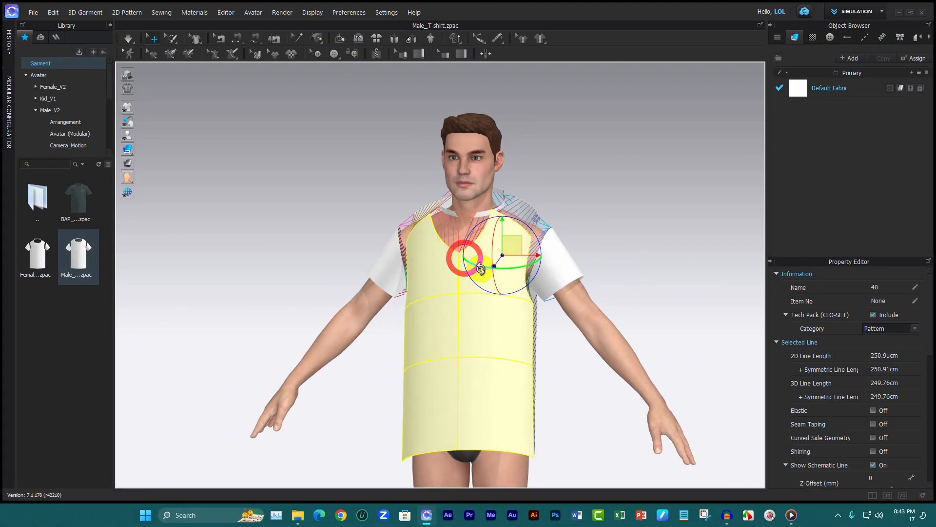
{"action": "key", "text": "ctrl+z"}
{"action": "left_click", "coordinate": [477, 271]}
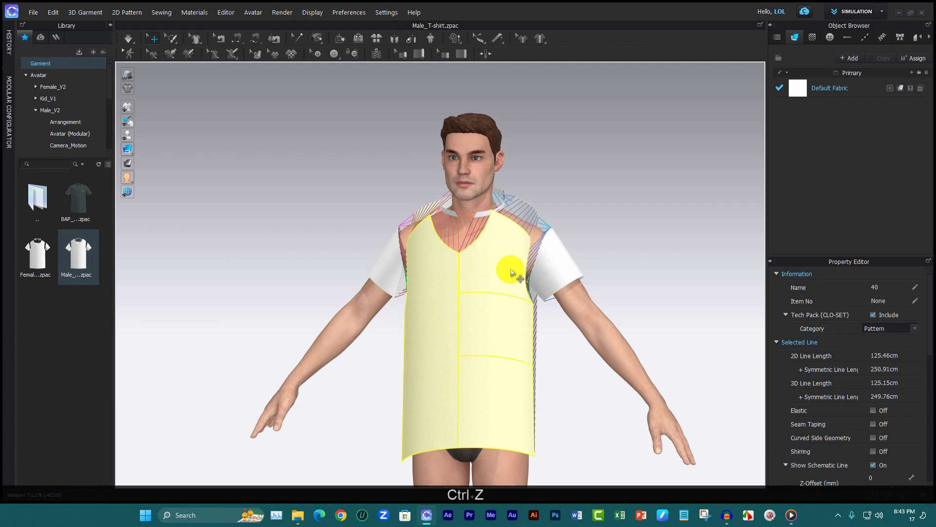
{"action": "left_click", "coordinate": [604, 226]}
{"action": "key", "text": "ctrl+z"}
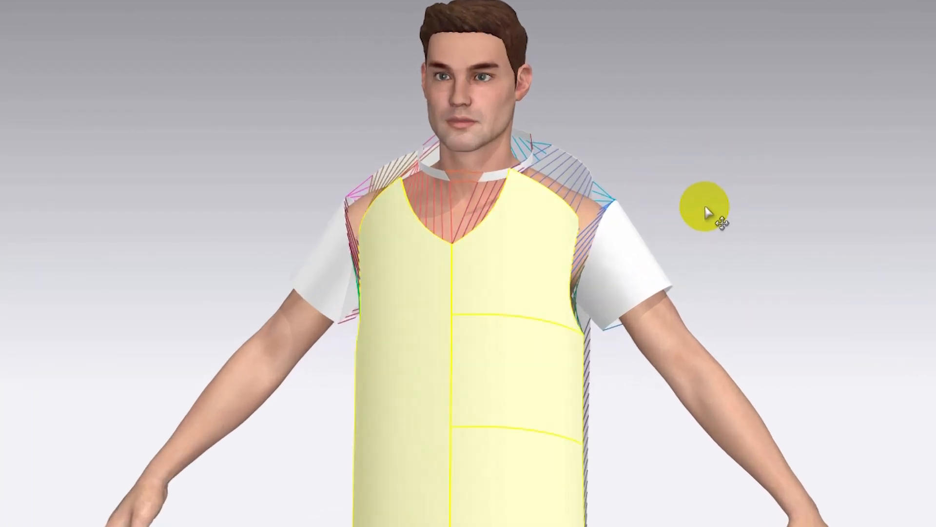
{"action": "key", "text": "ctrl+z"}
Viewing the avatar from its side, move the front pattern along the gizmo's horizontal axis and undo the move.
{"action": "left_click", "coordinate": [546, 317]}
{"action": "right_click_drag", "start_coordinate": [638, 250], "coordinate": [660, 183]}
{"action": "left_click", "coordinate": [677, 249]}
{"action": "key", "text": "ctrl+z"}
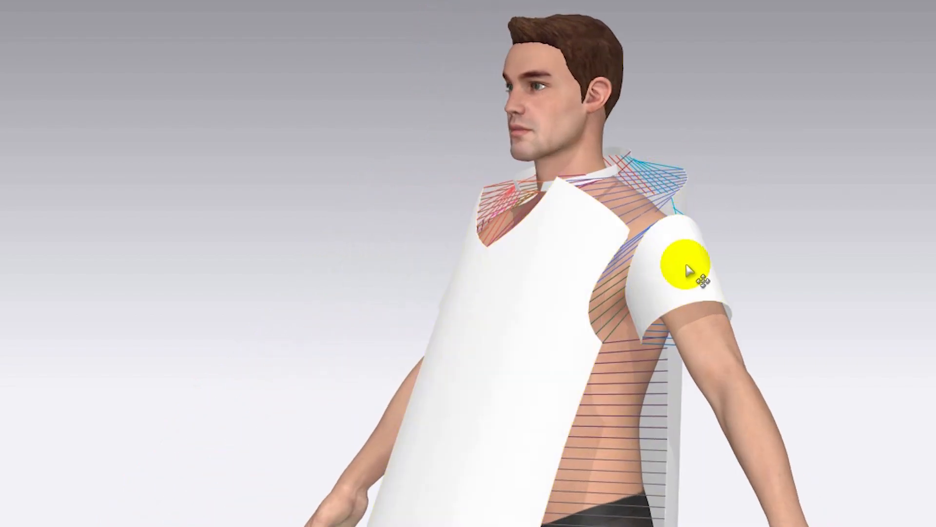
{"action": "key", "text": "ctrl+z"}
{"action": "left_click", "coordinate": [755, 266]}
{"action": "left_click", "coordinate": [504, 337]}
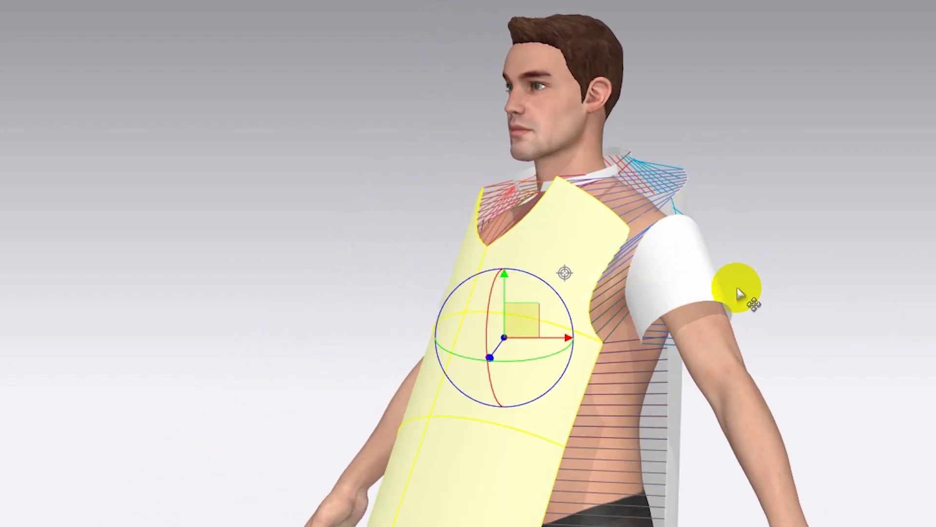
{"action": "left_click_drag", "start_coordinate": [556, 338], "coordinate": [654, 335]}
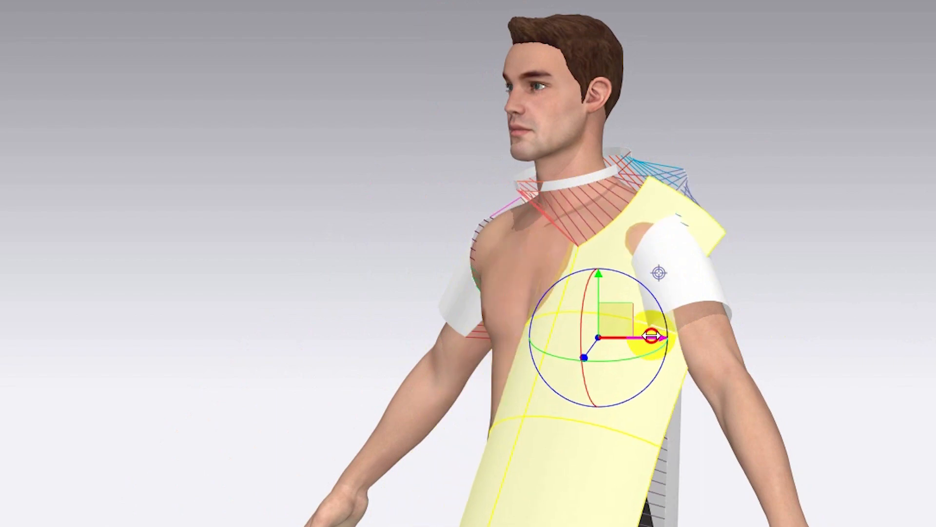
{"action": "key", "text": "ctrl+z"}
Adjust the front pattern's placement with the gizmo in the side view and undo the adjustment.
{"action": "left_click", "coordinate": [540, 335]}
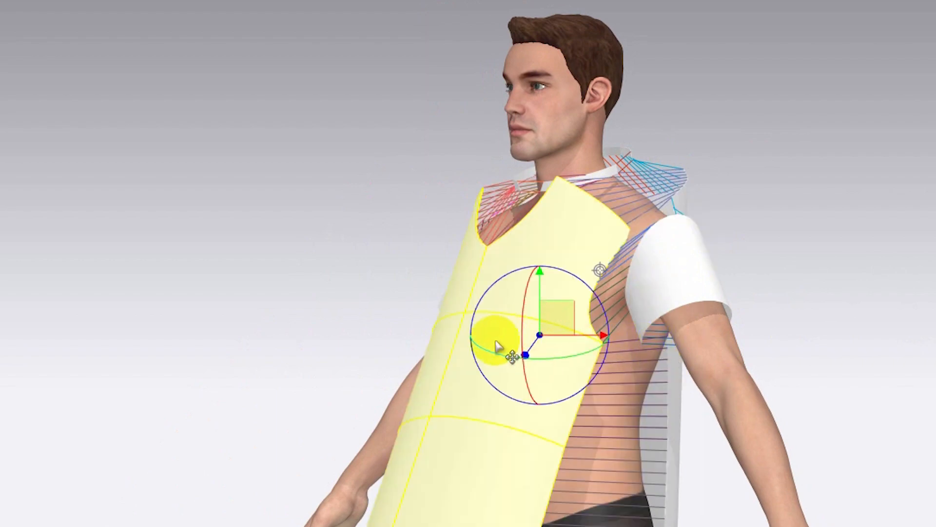
{"action": "left_click_drag", "start_coordinate": [491, 354], "coordinate": [472, 346]}
{"action": "key", "text": "ctrl+z"}
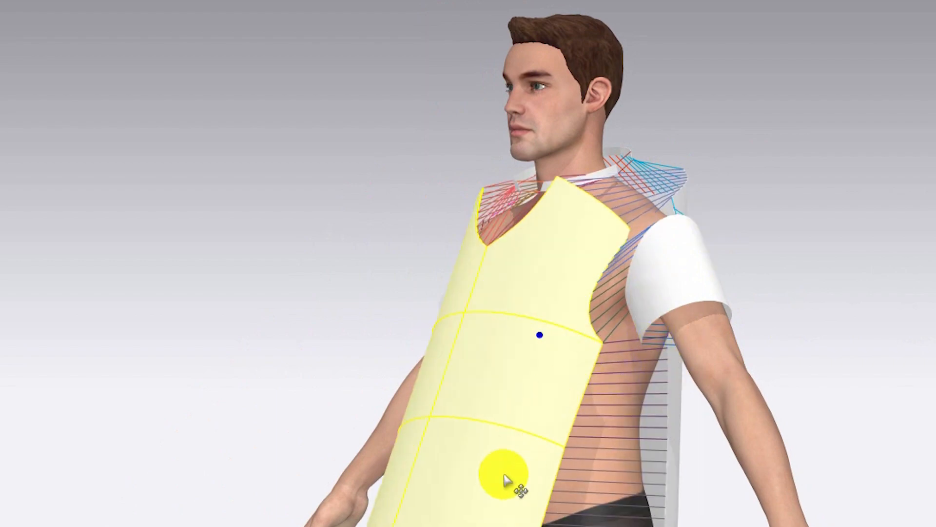
{"action": "left_click", "coordinate": [478, 323]}
Viewing the avatar from the front, move the front pattern slightly down along the gizmo's vertical axis and undo it.
{"action": "right_click_drag", "start_coordinate": [555, 288], "coordinate": [656, 274]}
{"action": "left_click", "coordinate": [455, 355]}
{"action": "left_click", "coordinate": [495, 293]}
{"action": "left_click_drag", "start_coordinate": [496, 257], "coordinate": [494, 275]}
{"action": "key", "text": "ctrl+z"}
Tilt the front pattern around the gizmo's horizontal axis so it stands more upright before the torso, and deselect it.
{"action": "left_click", "coordinate": [496, 326]}
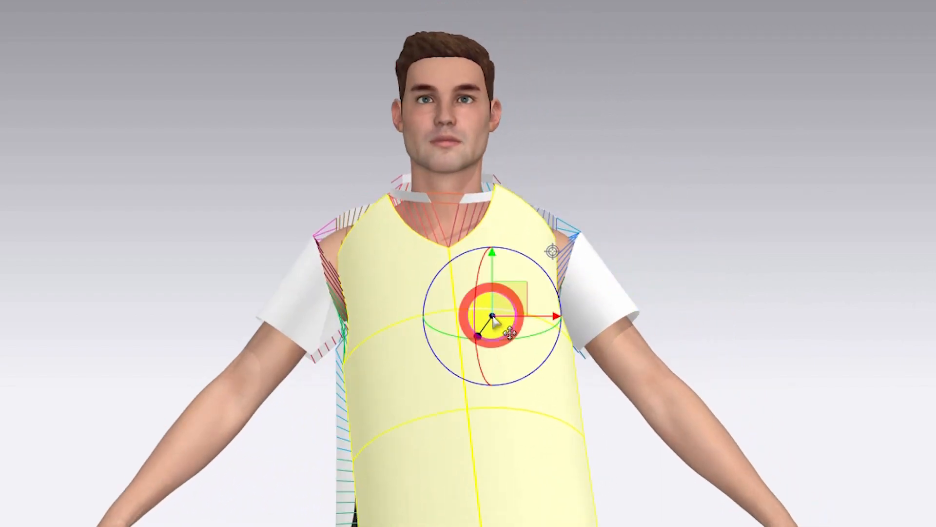
{"action": "left_click_drag", "start_coordinate": [473, 317], "coordinate": [499, 526]}
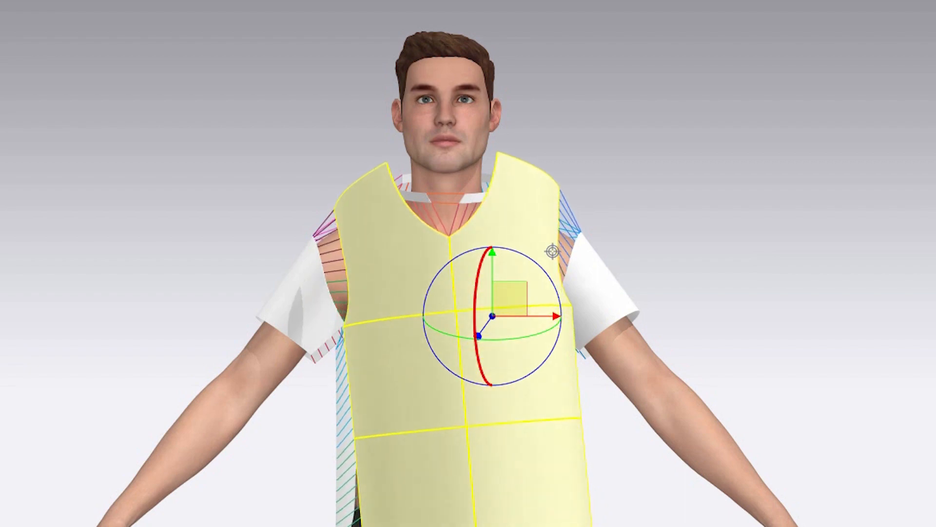
{"action": "right_click", "coordinate": [726, 271]}
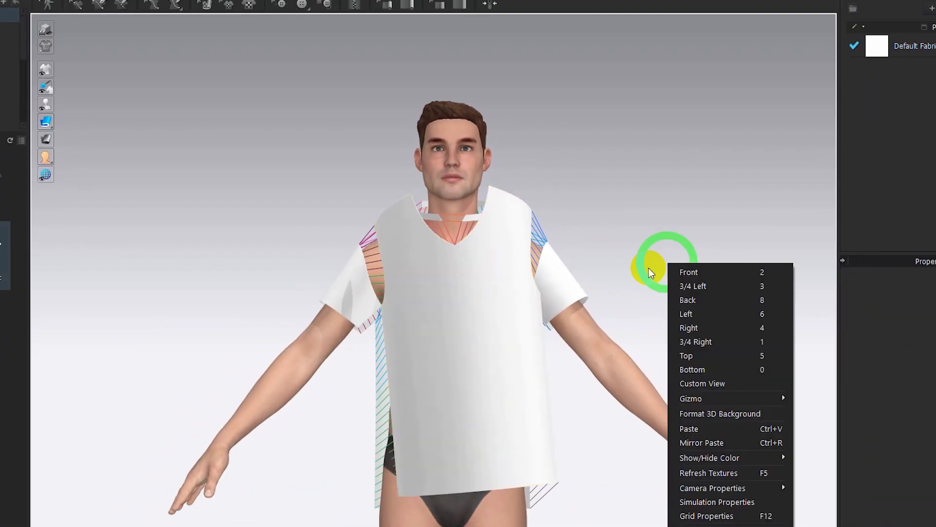
{"action": "left_click", "coordinate": [625, 215]}
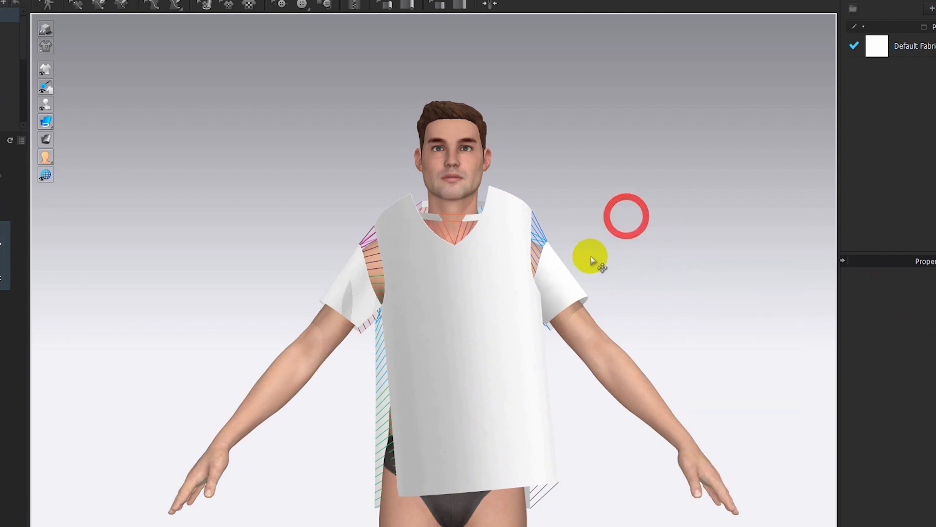
Examine the arranged T-shirt patterns around the avatar from the back, side and three-quarter front, leaving no pattern selected.
{"action": "right_click_drag", "start_coordinate": [650, 217], "coordinate": [439, 213]}
{"action": "left_click", "coordinate": [474, 250]}
{"action": "left_click", "coordinate": [664, 159]}
{"action": "left_click", "coordinate": [249, 194]}
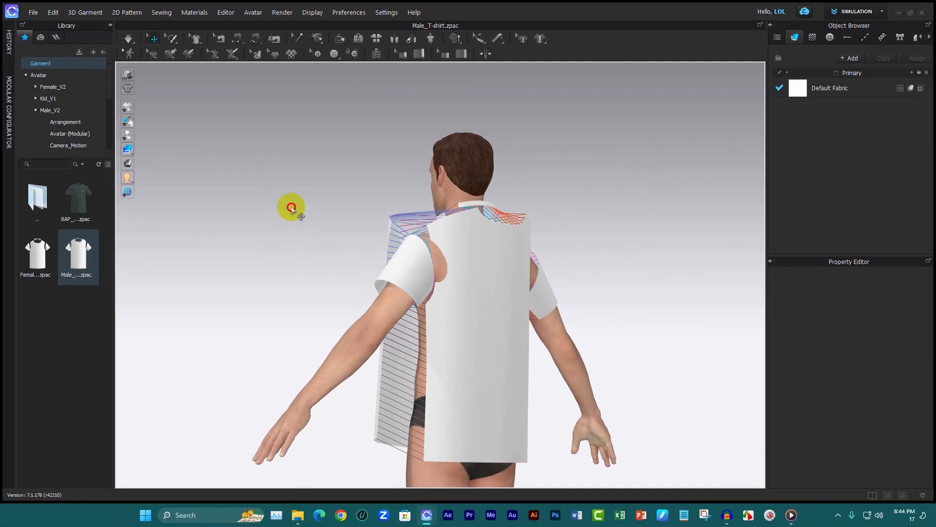
{"action": "right_click_drag", "start_coordinate": [291, 208], "coordinate": [554, 211]}
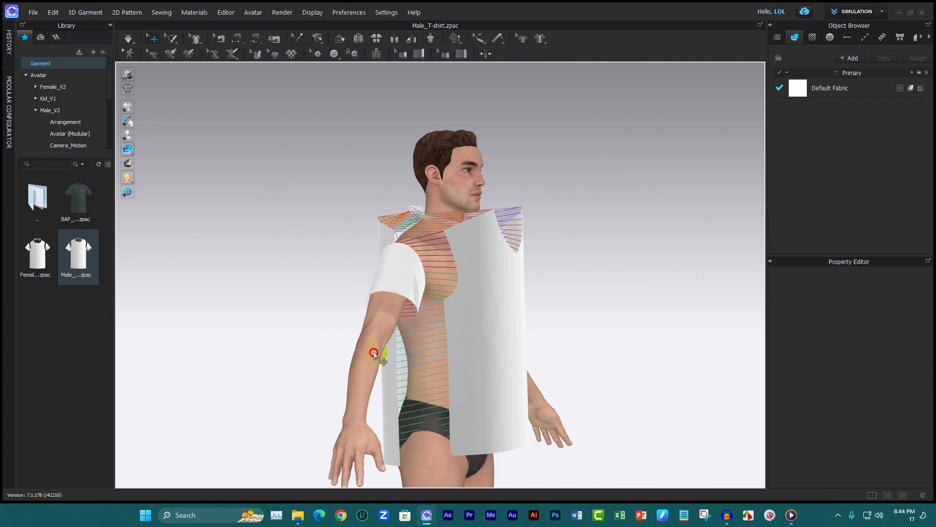
{"action": "left_click", "coordinate": [441, 330]}
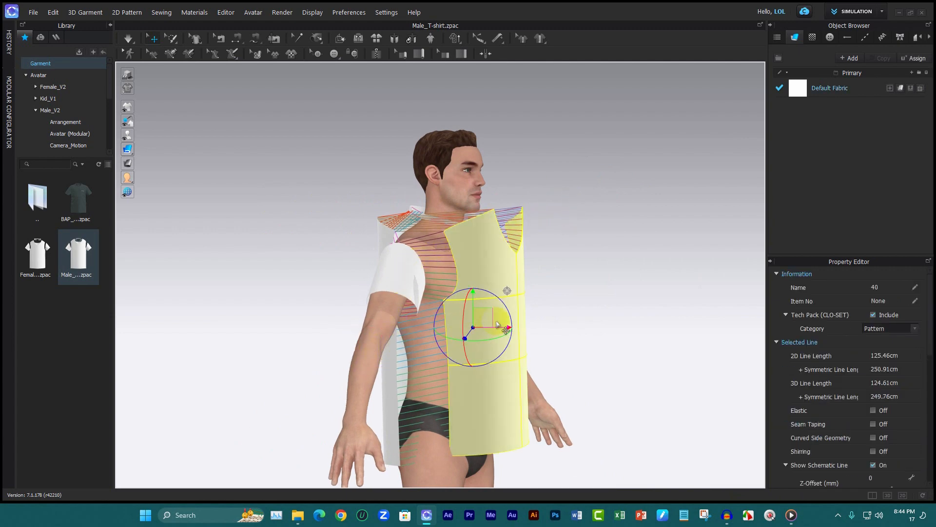
{"action": "left_click", "coordinate": [555, 282]}
{"action": "right_click_drag", "start_coordinate": [625, 251], "coordinate": [537, 249]}
{"action": "scroll", "coordinate": [568, 215], "scroll_direction": "up", "scroll_amount": 3}
{"action": "scroll", "coordinate": [569, 215], "scroll_direction": "down", "scroll_amount": 5}
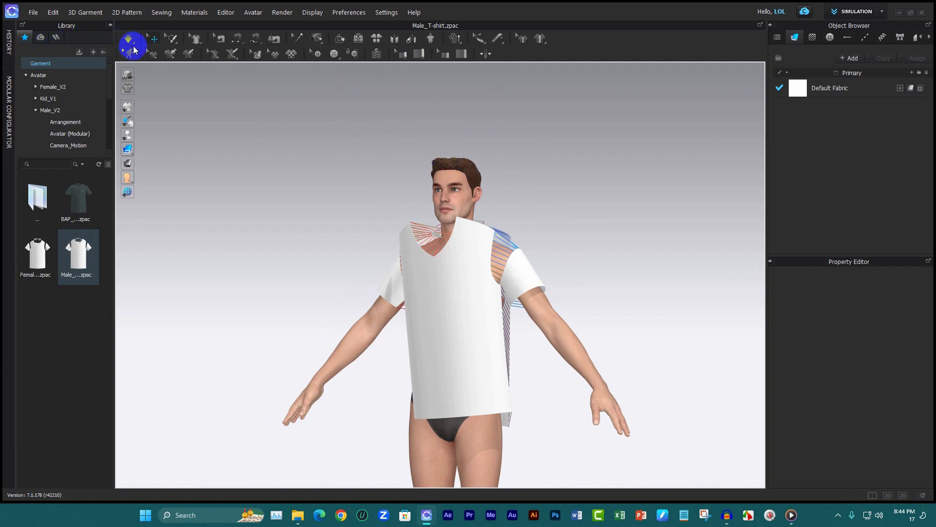
Simulate the T-shirt onto the avatar and undo the resulting drape.
{"action": "key", "text": "space"}
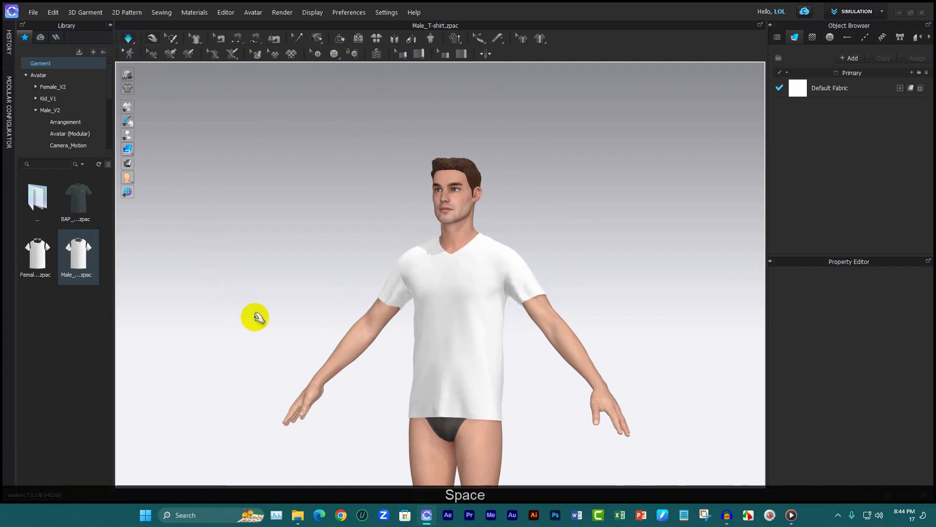
{"action": "key", "text": "ctrl+z"}
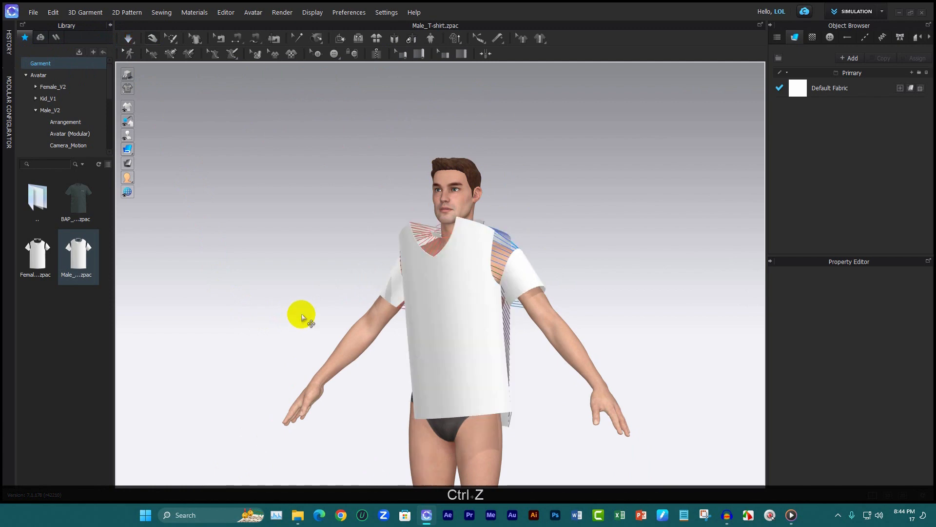
{"action": "right_click", "coordinate": [131, 40]}
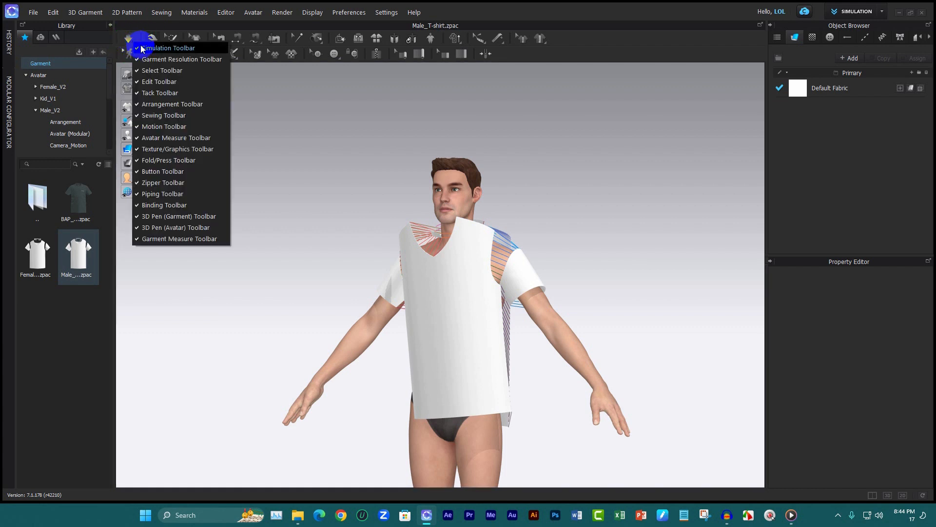
Simulate the T-shirt so it drapes on the avatar, and view the draped garment from all around.
{"action": "left_click", "coordinate": [128, 37]}
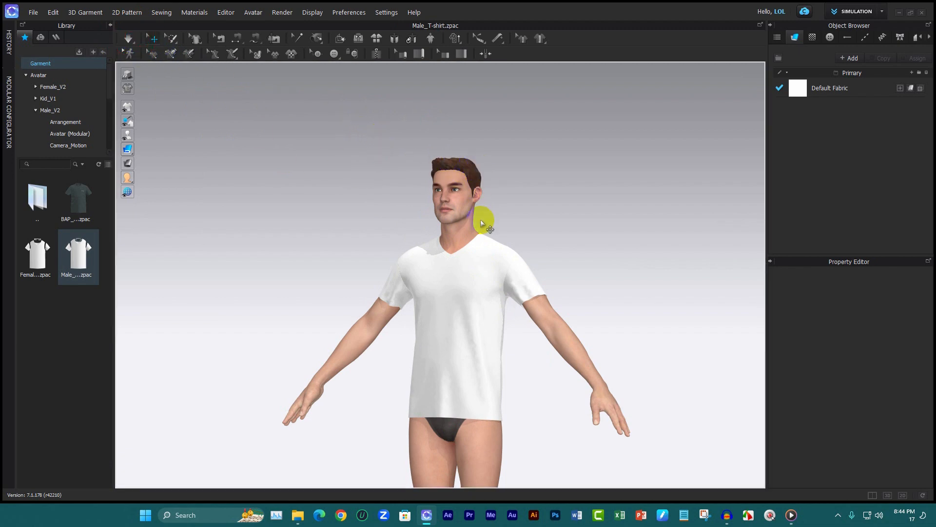
{"action": "right_click_drag", "start_coordinate": [570, 239], "coordinate": [163, 238]}
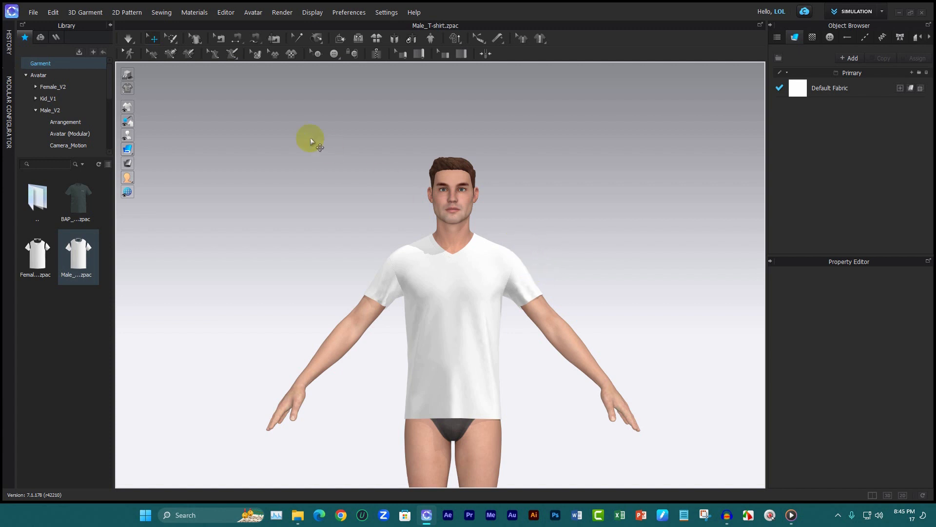
{"action": "right_click_drag", "start_coordinate": [583, 236], "coordinate": [146, 239]}
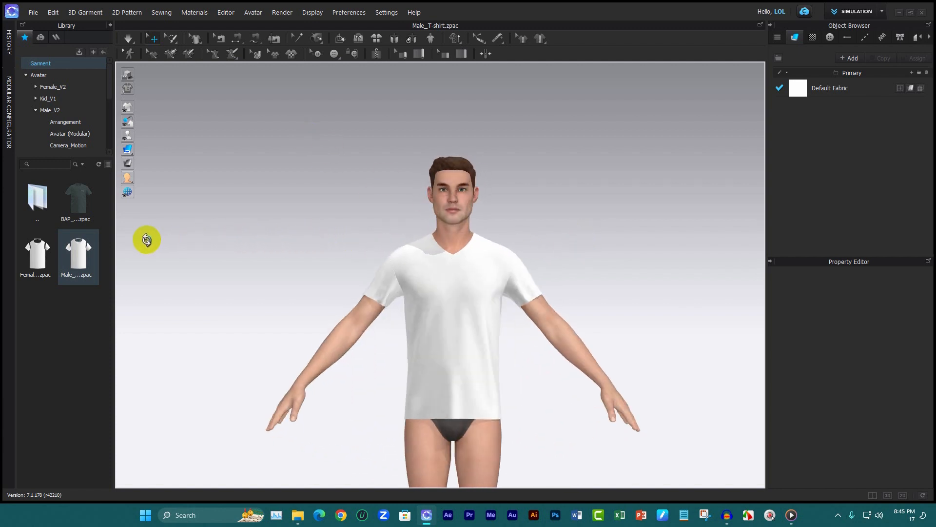
Try to move a pattern of the draped T-shirt sideways and undo the move.
{"action": "right_click_drag", "start_coordinate": [547, 255], "coordinate": [376, 250]}
{"action": "left_click_drag", "start_coordinate": [442, 310], "coordinate": [471, 313]}
{"action": "key", "text": "ctrl+z"}
{"action": "right_click_drag", "start_coordinate": [589, 273], "coordinate": [704, 280]}
{"action": "left_click", "coordinate": [411, 290]}
{"action": "left_click", "coordinate": [537, 236]}
{"action": "right_click_drag", "start_coordinate": [588, 235], "coordinate": [525, 247]}
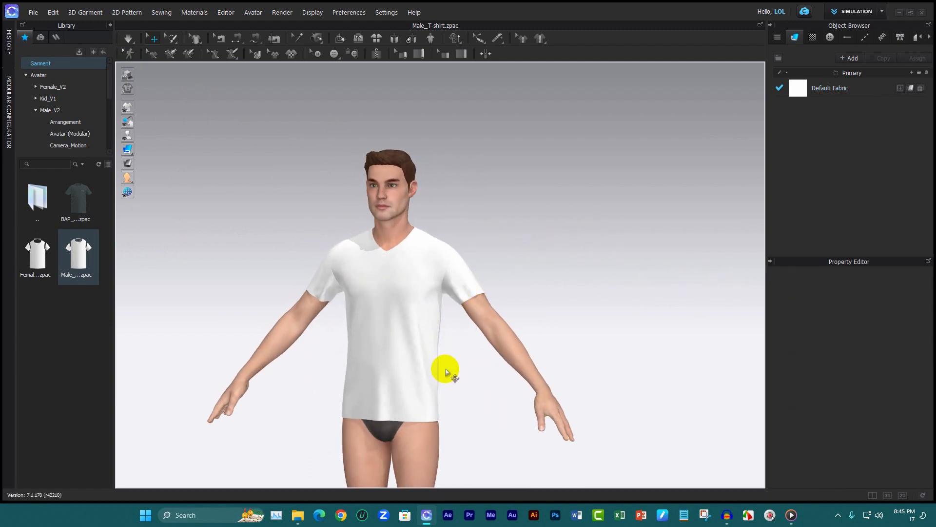
Run the simulation, pull the underarm fabric of both sleeves in toward the torso, and stop the simulation.
{"action": "scroll", "coordinate": [412, 382], "scroll_direction": "down", "scroll_amount": 2}
{"action": "scroll", "coordinate": [411, 345], "scroll_direction": "up", "scroll_amount": 6}
{"action": "scroll", "coordinate": [443, 319], "scroll_direction": "up", "scroll_amount": 3}
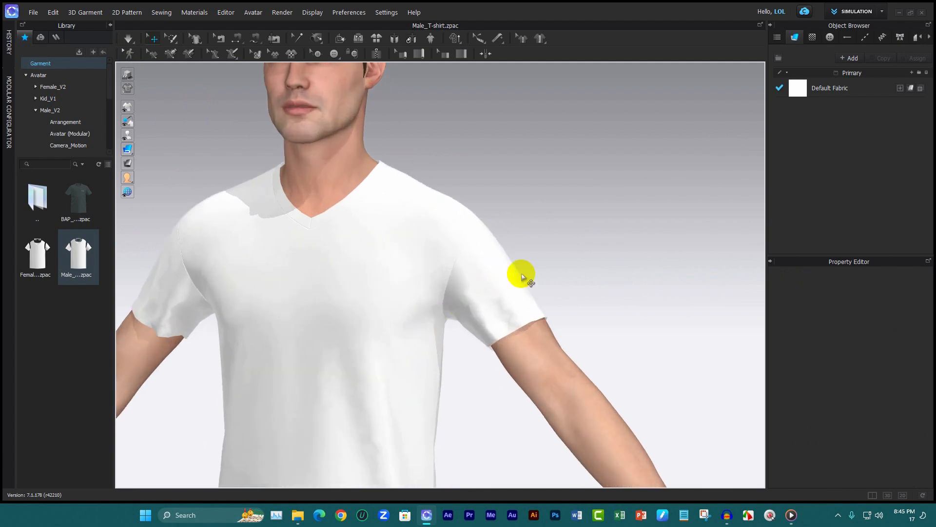
{"action": "middle_click_drag", "start_coordinate": [530, 225], "coordinate": [552, 135]}
{"action": "scroll", "coordinate": [549, 133], "scroll_direction": "down", "scroll_amount": 1}
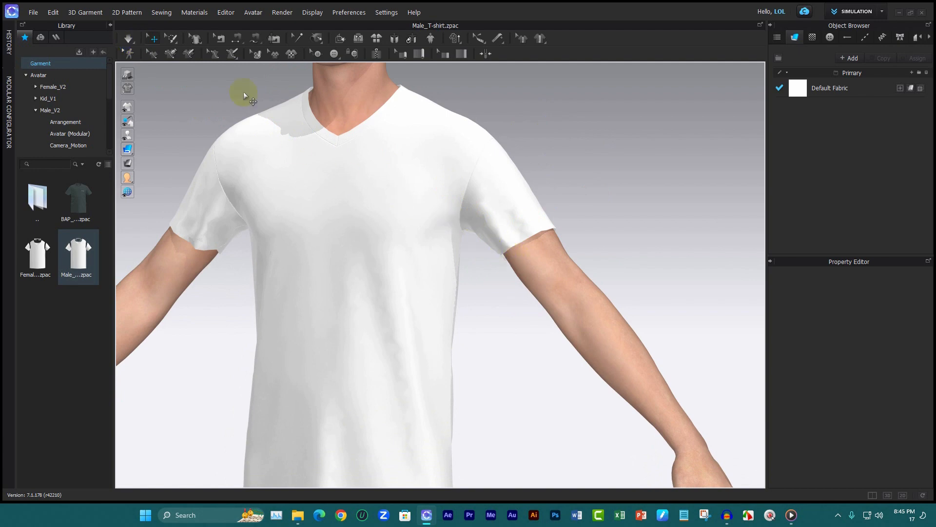
{"action": "left_click", "coordinate": [128, 46]}
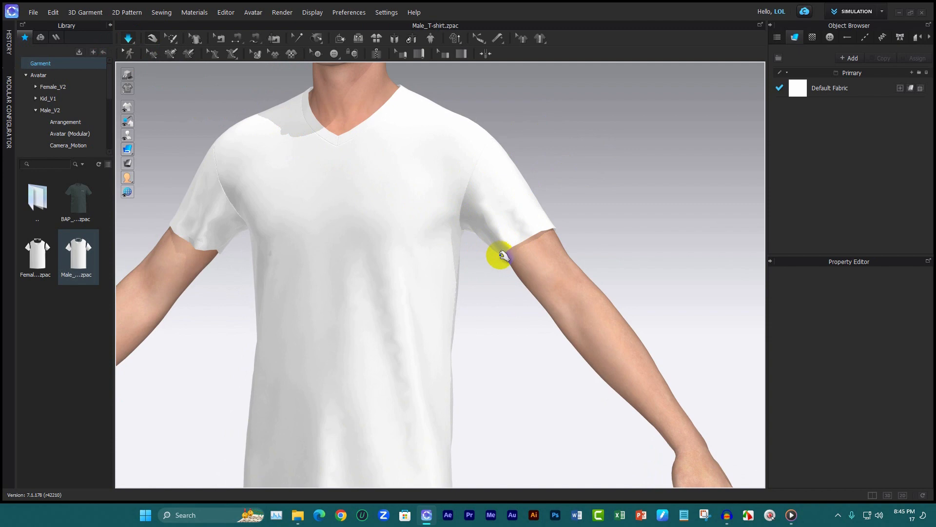
{"action": "left_click_drag", "start_coordinate": [486, 263], "coordinate": [463, 237]}
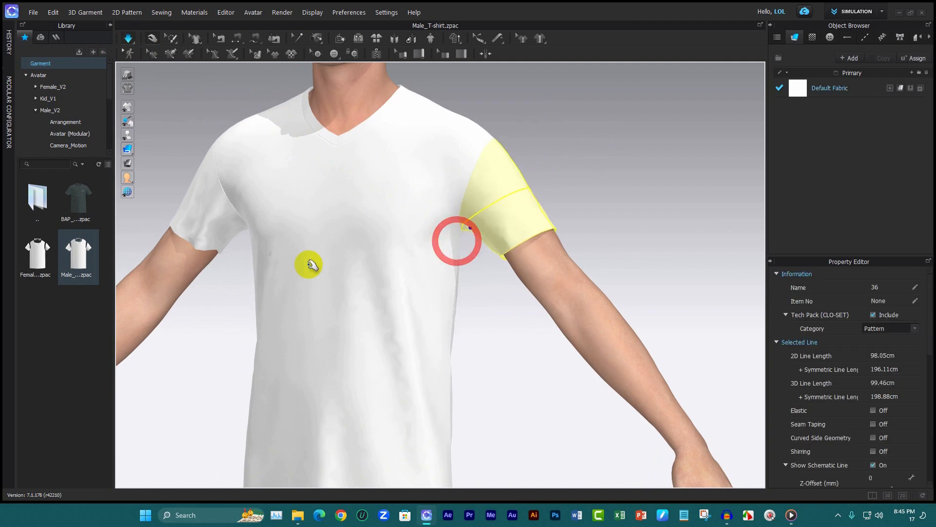
{"action": "left_click_drag", "start_coordinate": [223, 244], "coordinate": [252, 240]}
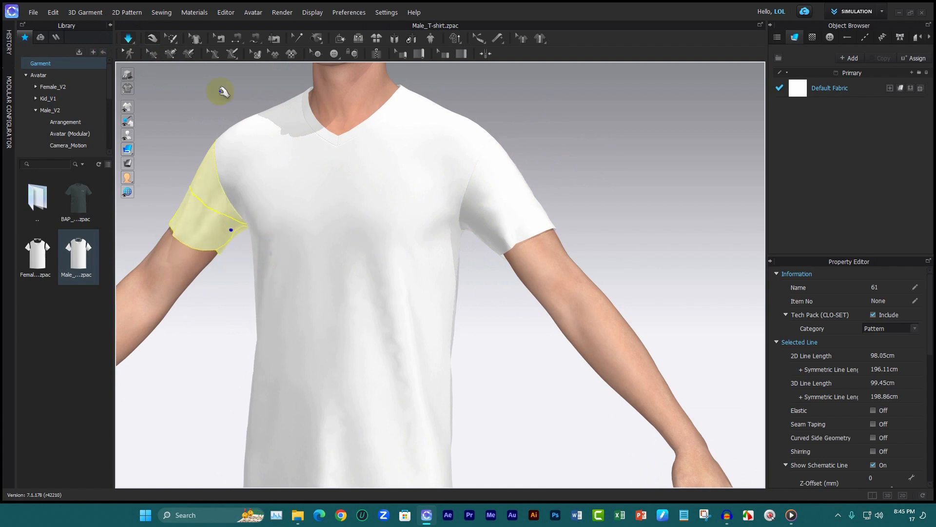
{"action": "left_click", "coordinate": [128, 39]}
Inspect the draped T-shirt up close and on the whole upper body, and deselect the sleeve pattern.
{"action": "scroll", "coordinate": [540, 101], "scroll_direction": "up", "scroll_amount": 2}
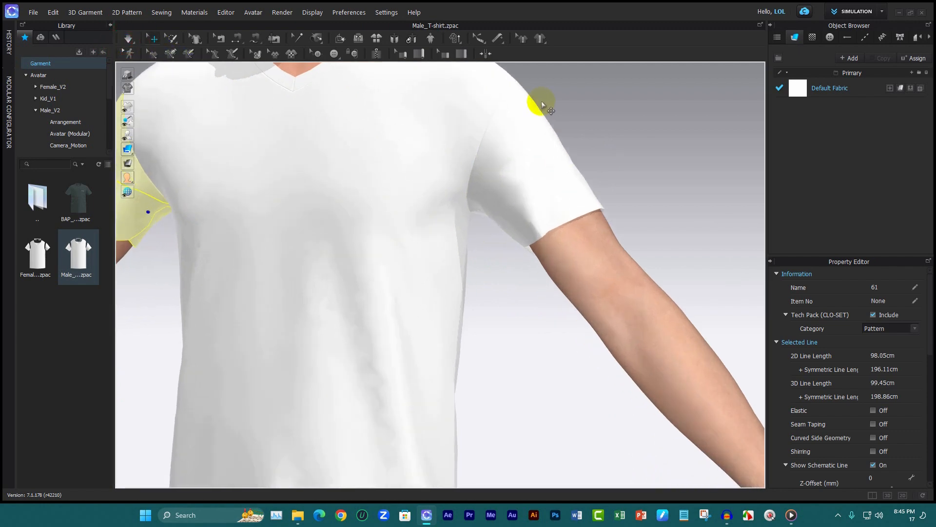
{"action": "scroll", "coordinate": [537, 113], "scroll_direction": "down", "scroll_amount": 3}
{"action": "scroll", "coordinate": [536, 112], "scroll_direction": "down", "scroll_amount": 5}
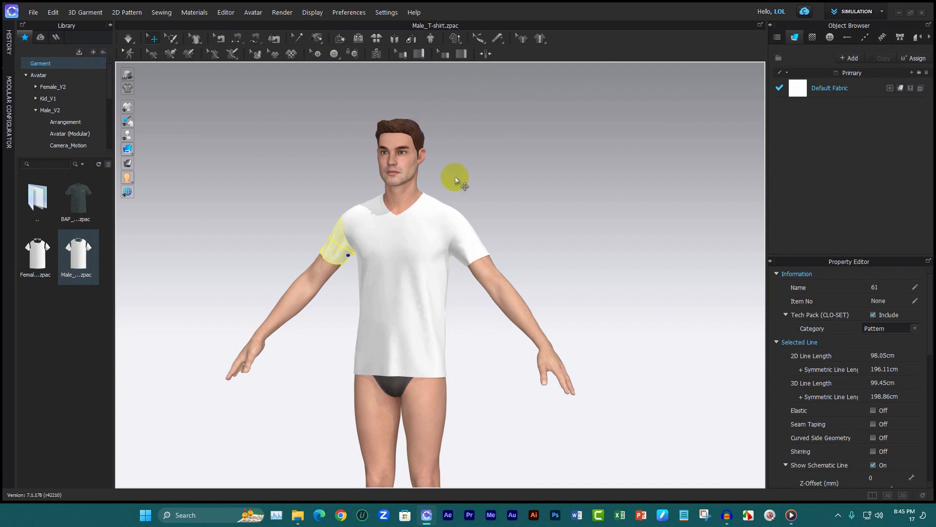
{"action": "left_click", "coordinate": [567, 165]}
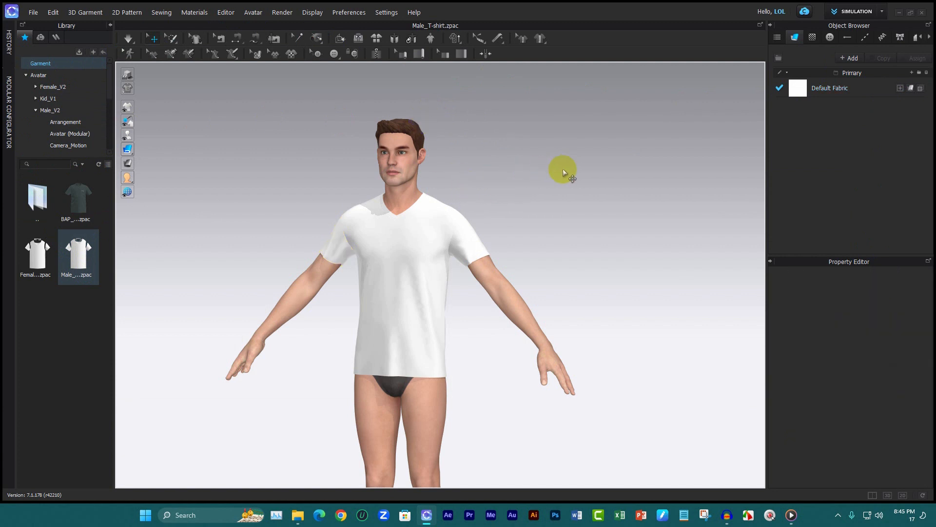
{"action": "left_click", "coordinate": [461, 54]}
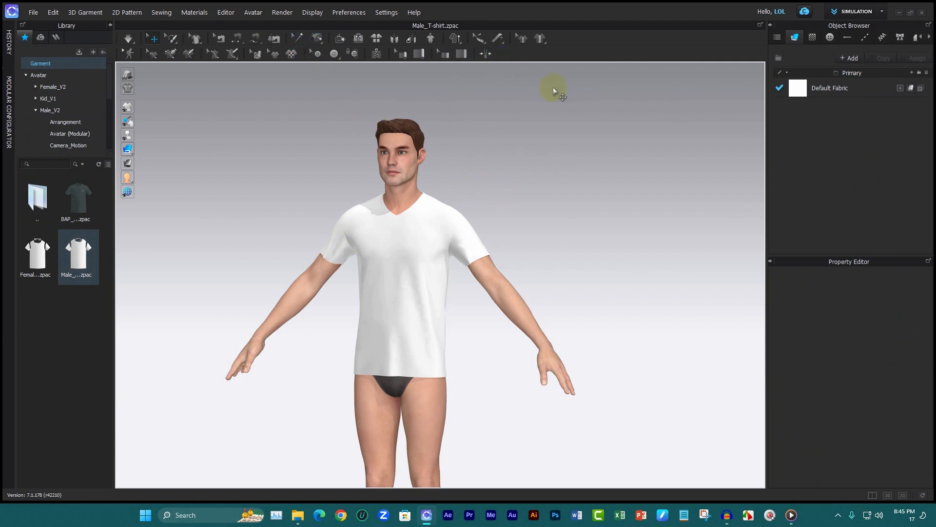